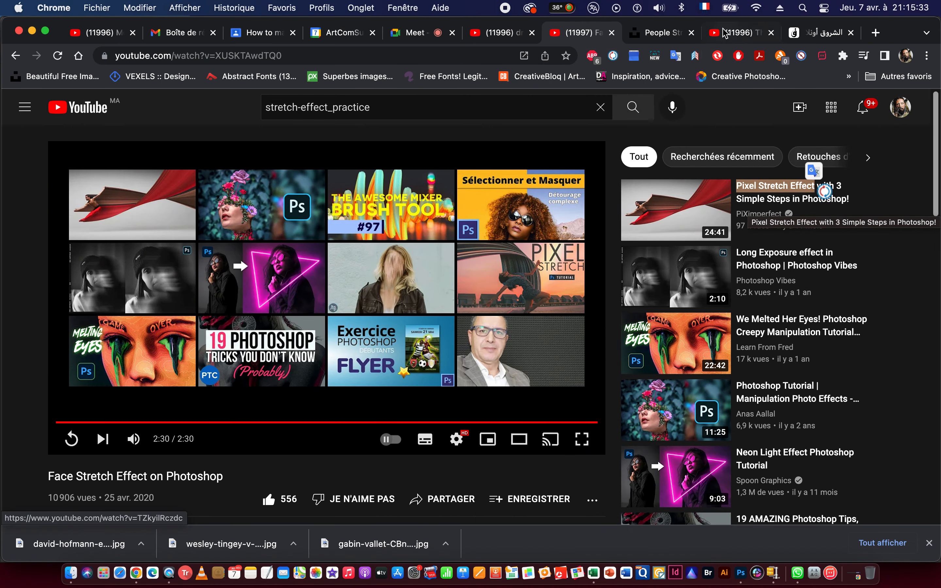
Load google.fr in the tab showing the news site and search for images of "Pixel Stretch Effect".
left_click(825, 35)
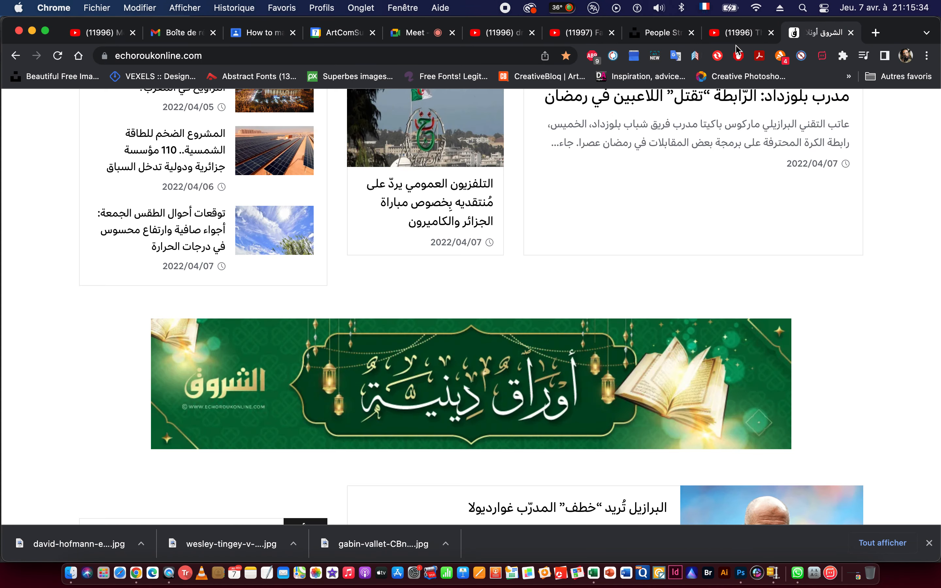
left_click(424, 52)
type("google.fr")
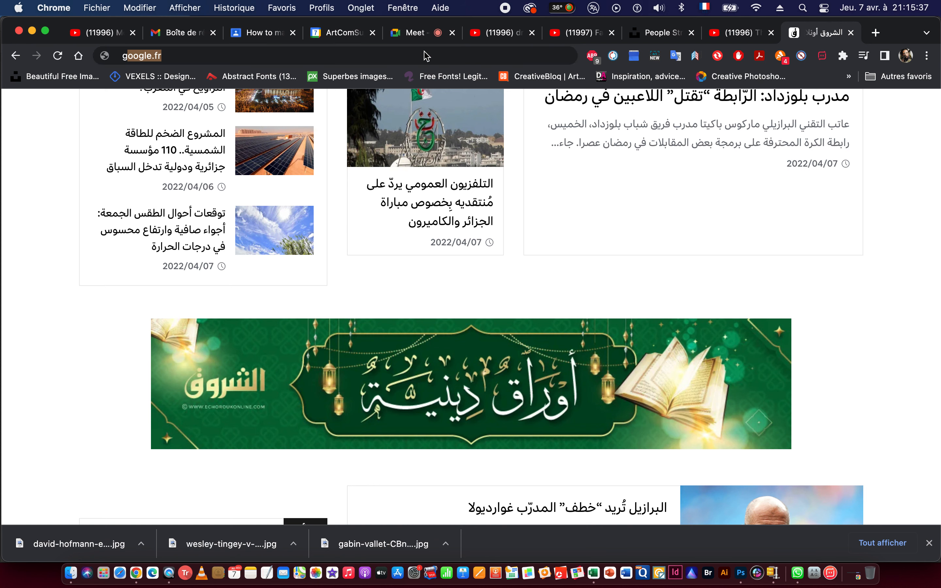
key("Return")
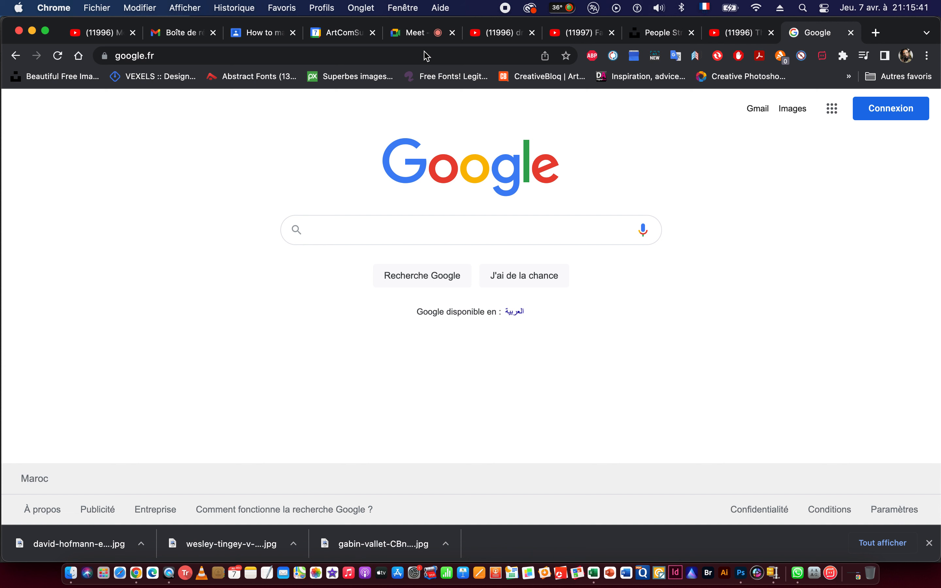
type("Pixel Stretch Effect")
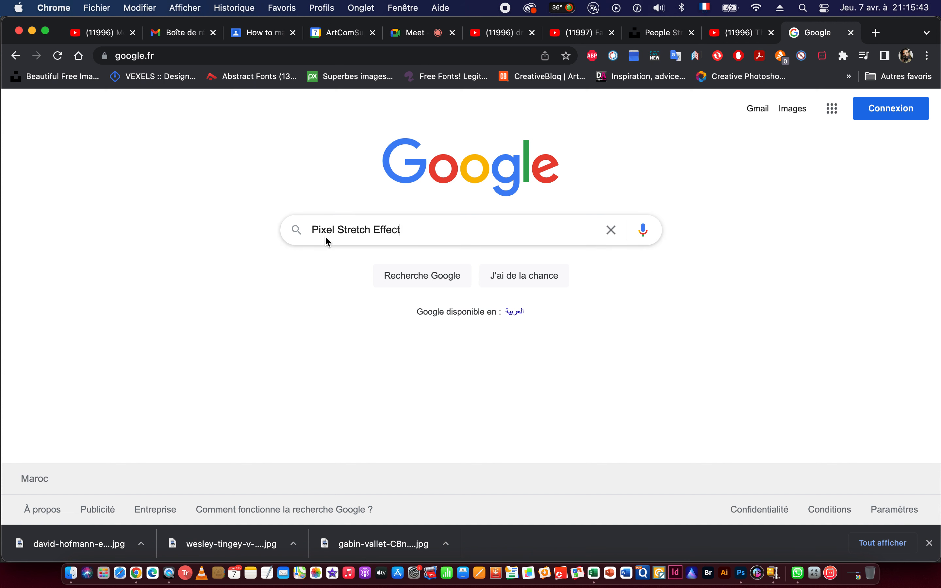
key("Return")
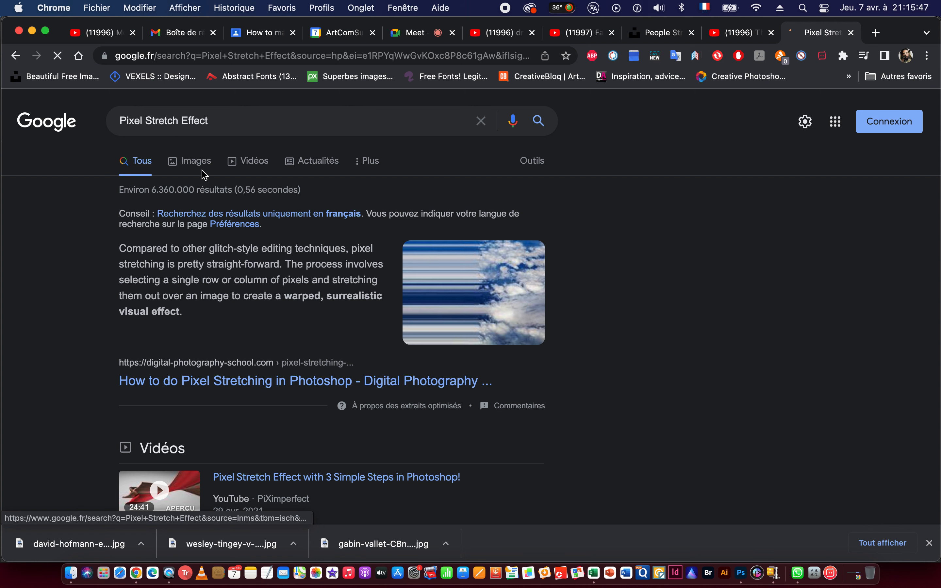
left_click(192, 163)
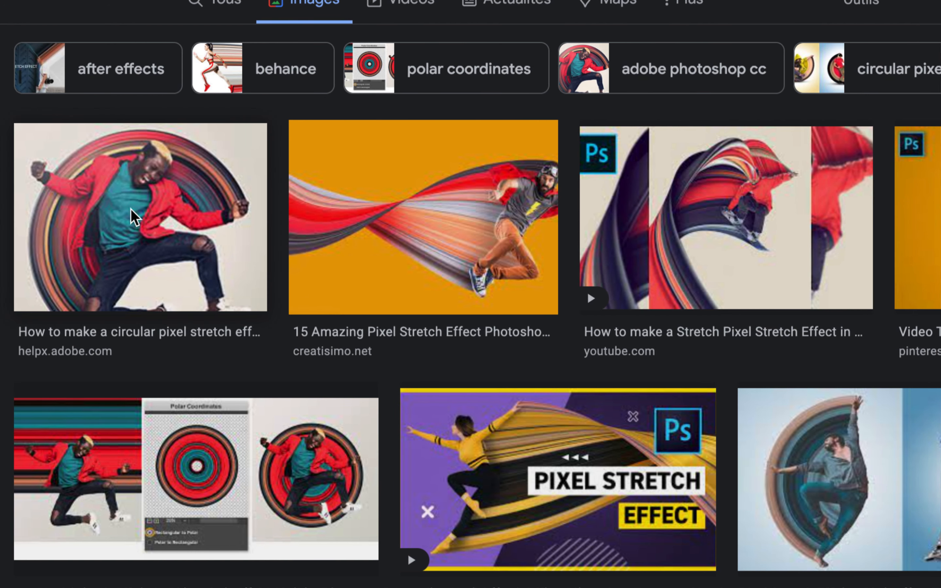
Browse the pixel stretch image results and preview the Skillshare example and the Creatisimo circular example.
scroll(349, 371, "down", 5)
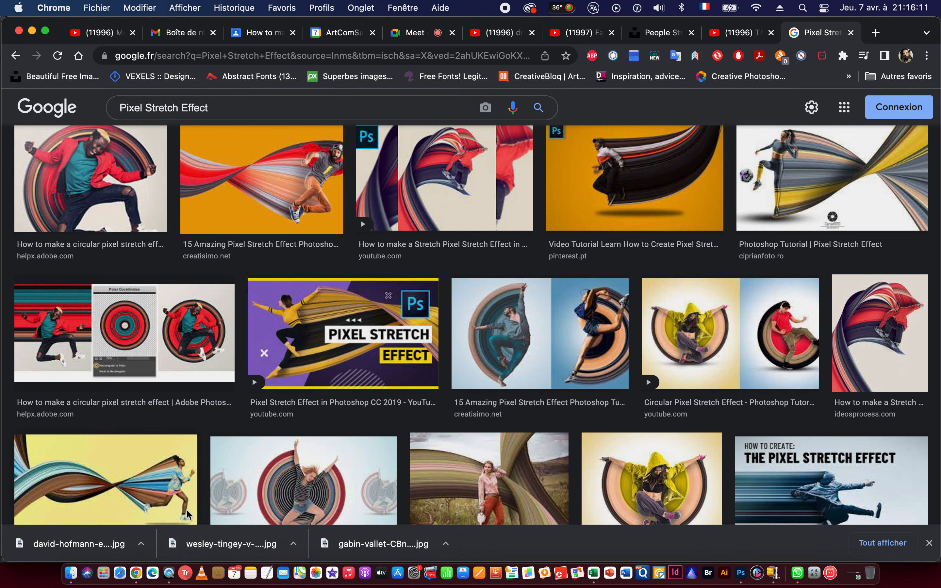
scroll(186, 508, "down", 5)
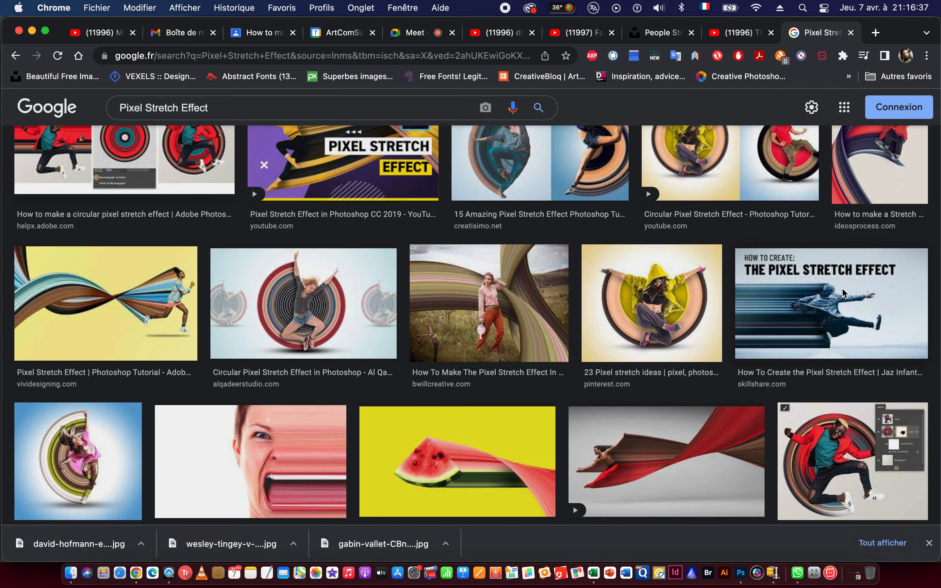
left_click(842, 288)
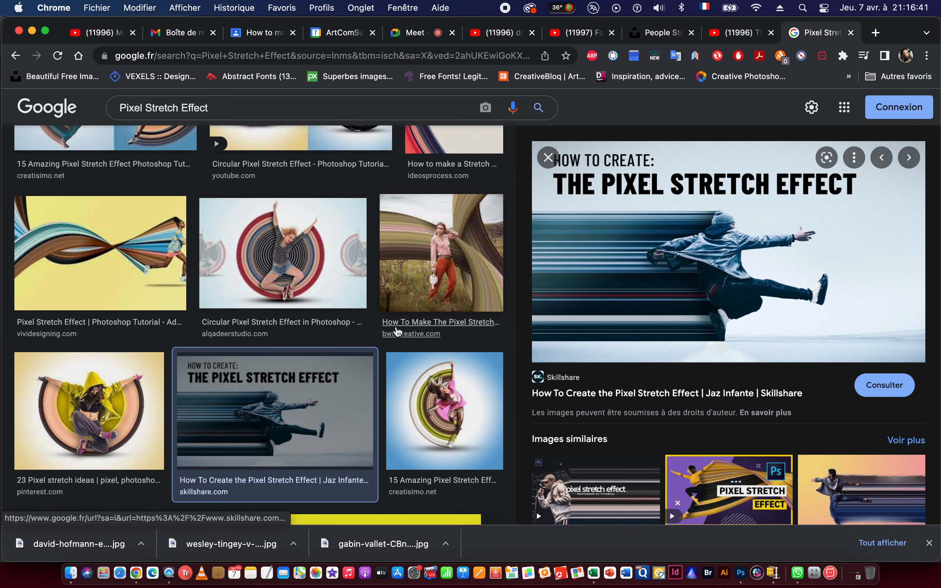
left_click(452, 416)
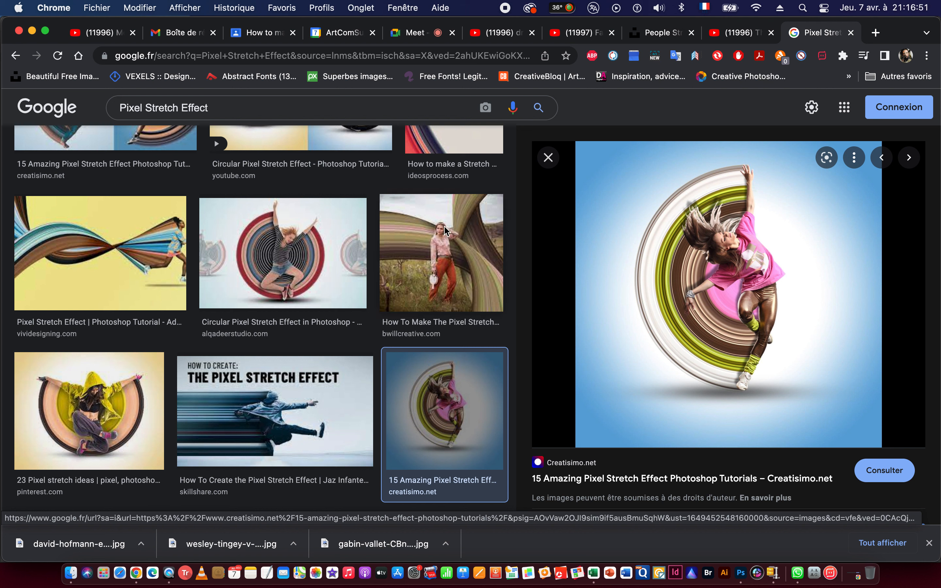
Switch to Photoshop and select the black background beside the dancer's hair and raised arm with the Quick Selection tool.
key("super+Tab")
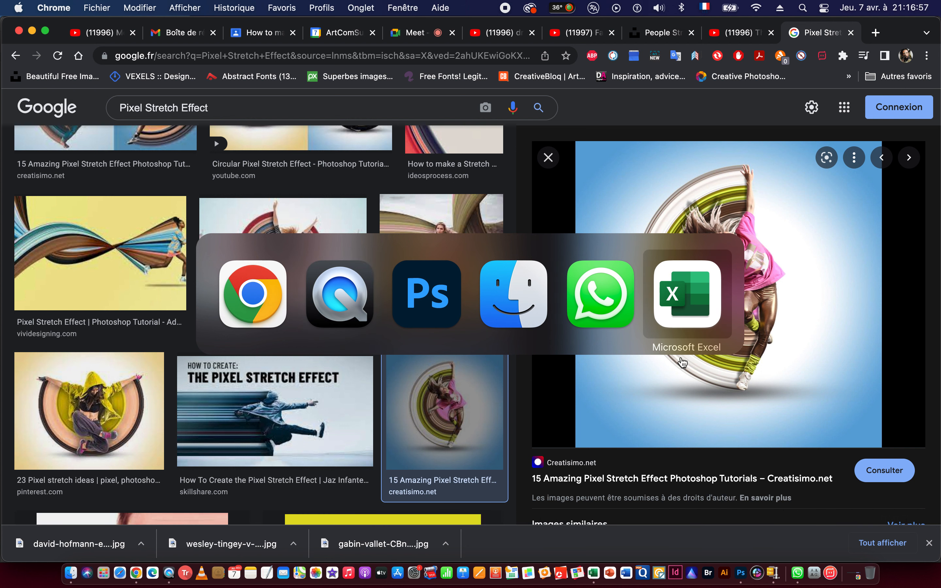
left_click(435, 289)
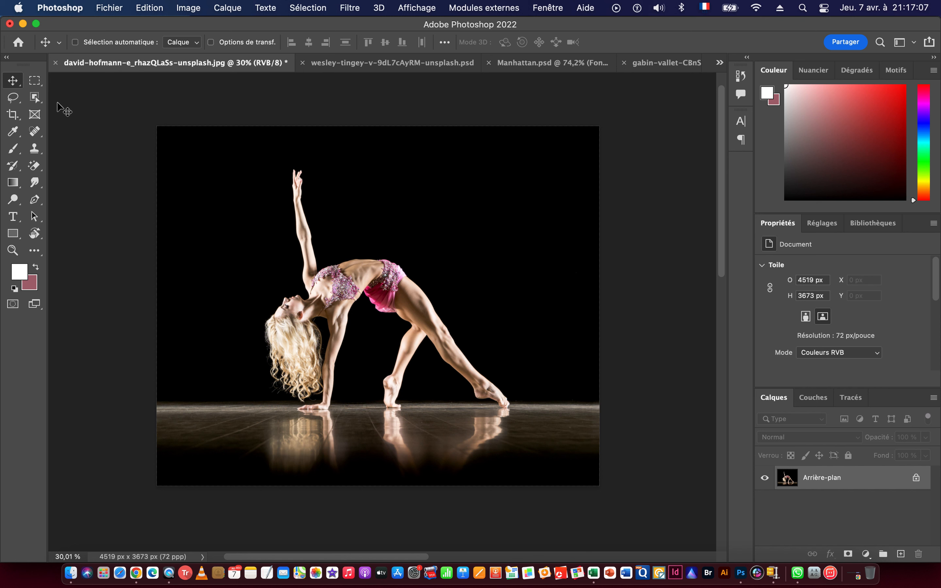
left_click(35, 98)
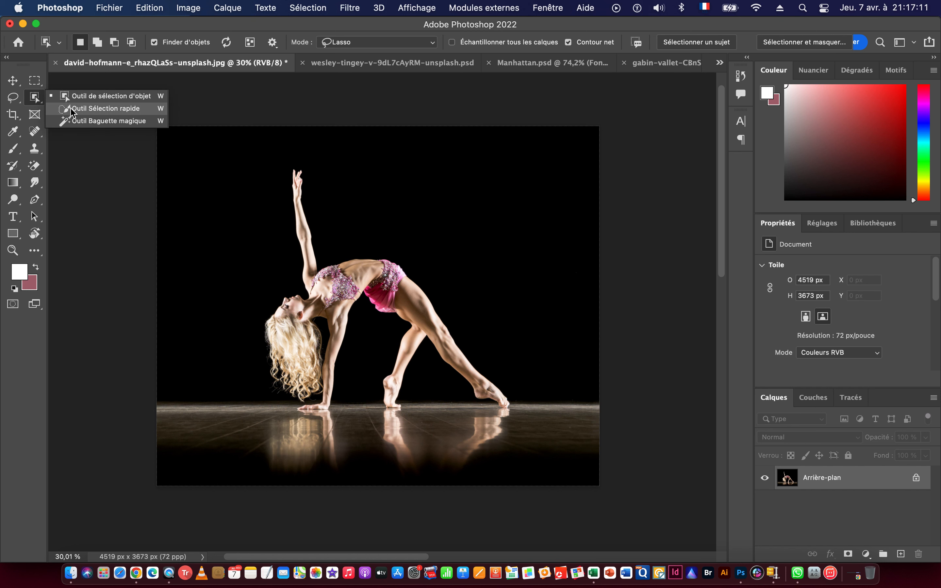
left_click(80, 111)
scroll(385, 323, "up", 5)
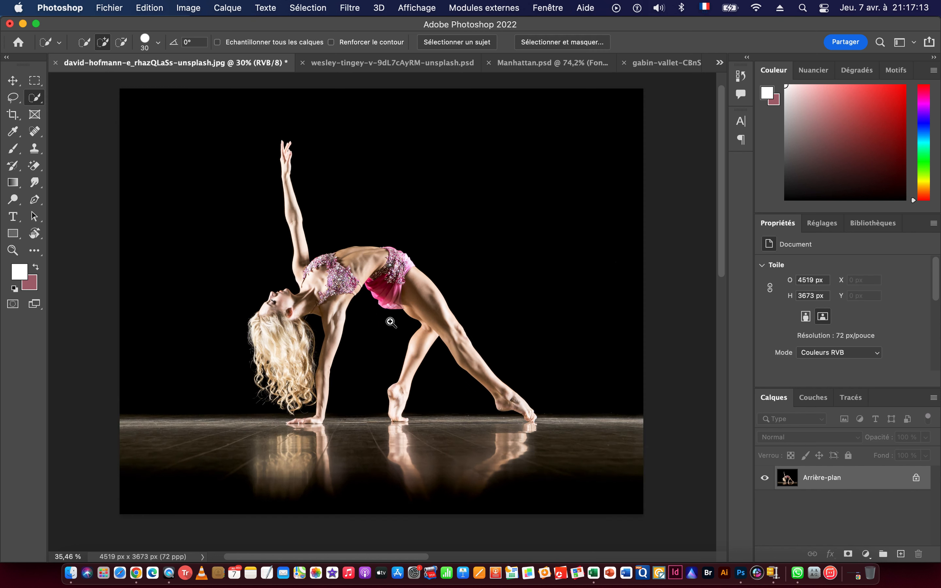
scroll(408, 319, "down", 3)
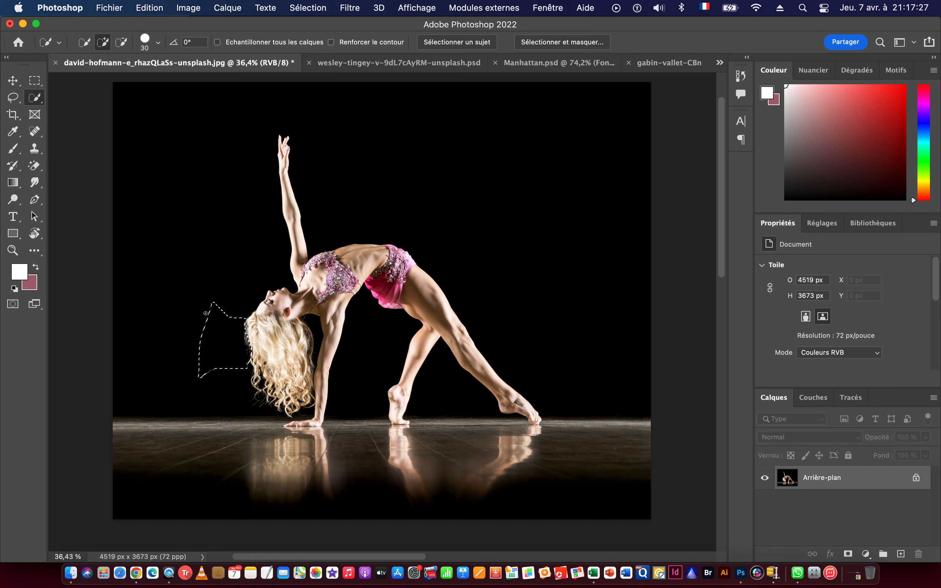
left_click_drag(216, 323, 188, 292)
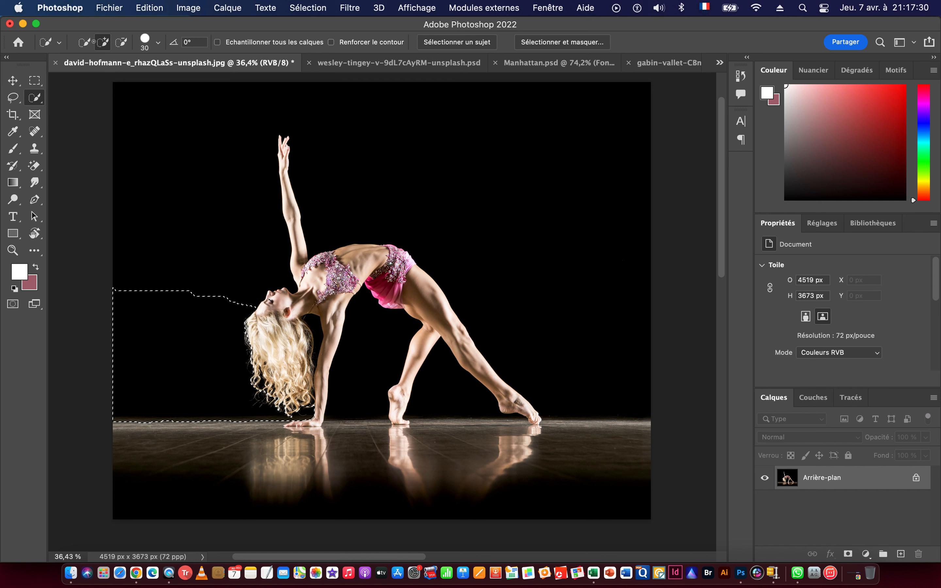
left_click_drag(94, 41, 92, 43)
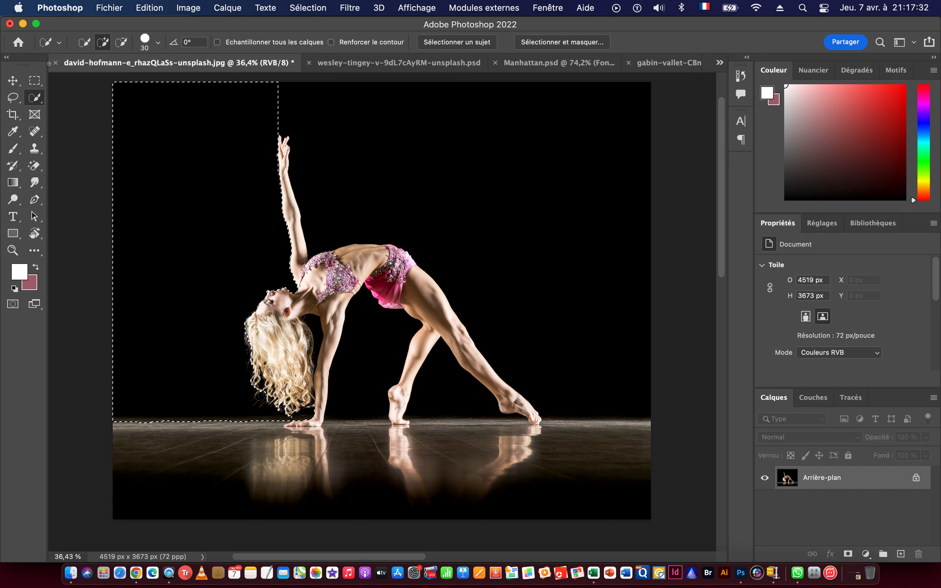
Add the rest of the black background around the dancer to the selection with the Magic Wand.
left_click(37, 98)
left_click(105, 121)
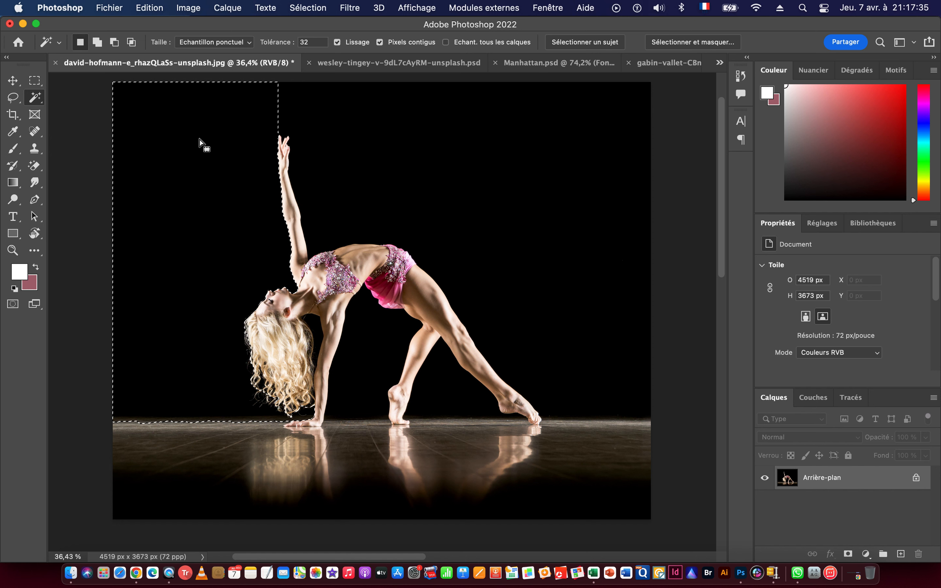
left_click(97, 42)
left_click(288, 102)
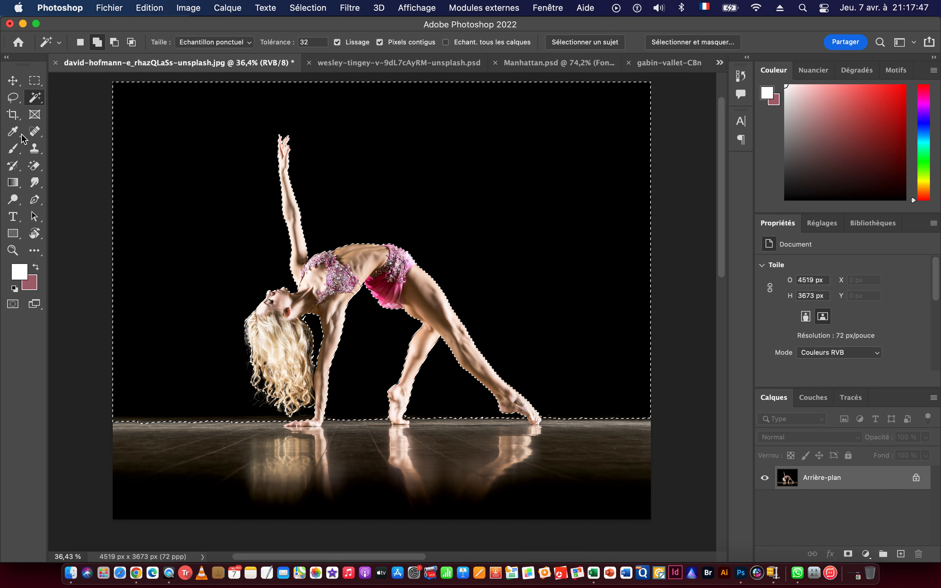
Add the reflective floor to the selection with the Lasso, passing around the dancer's hand and feet.
left_click(13, 97)
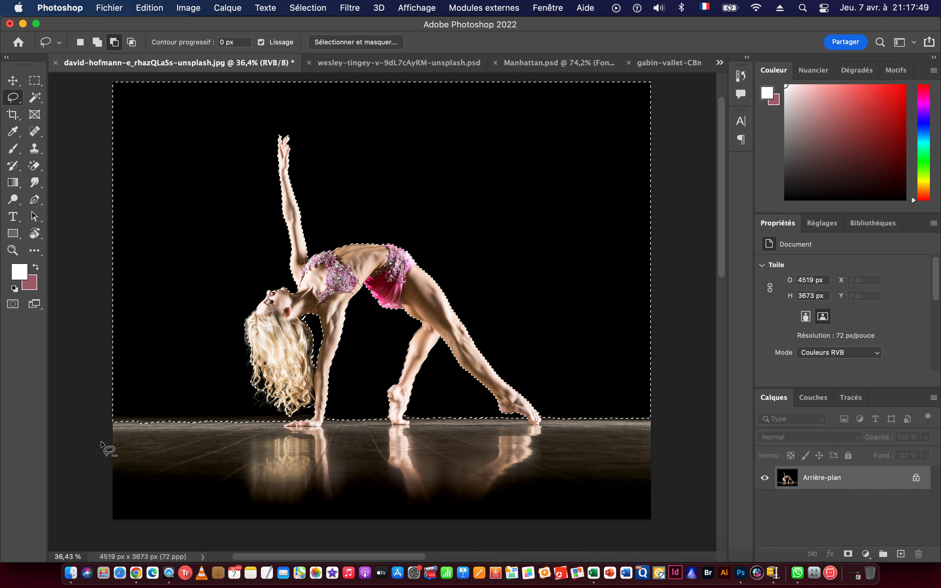
left_click(97, 42)
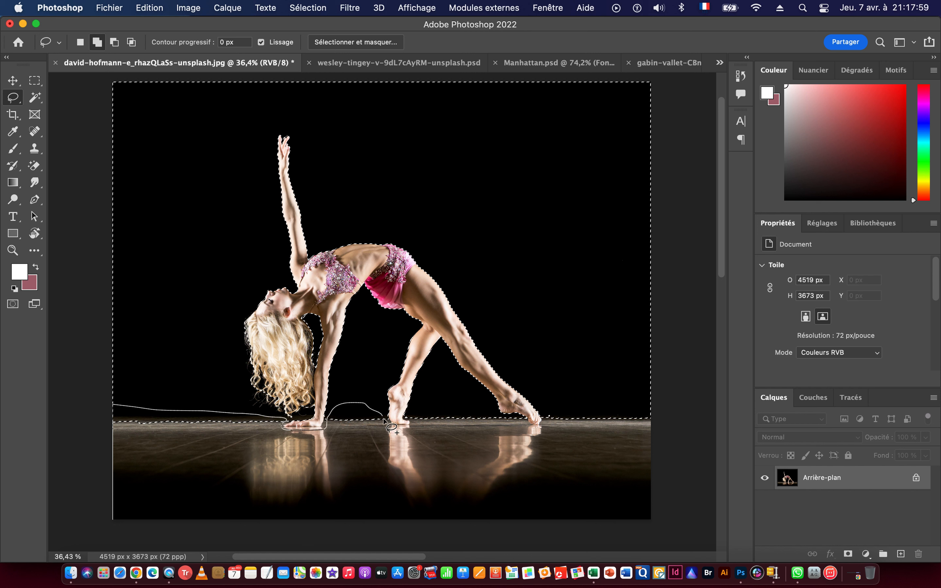
mouse_move(499, 419)
left_mouse_down()
mouse_move(539, 435)
mouse_move(553, 413)
mouse_move(650, 414)
mouse_move(668, 425)
mouse_move(674, 519)
mouse_move(618, 535)
mouse_move(100, 533)
left_mouse_up()
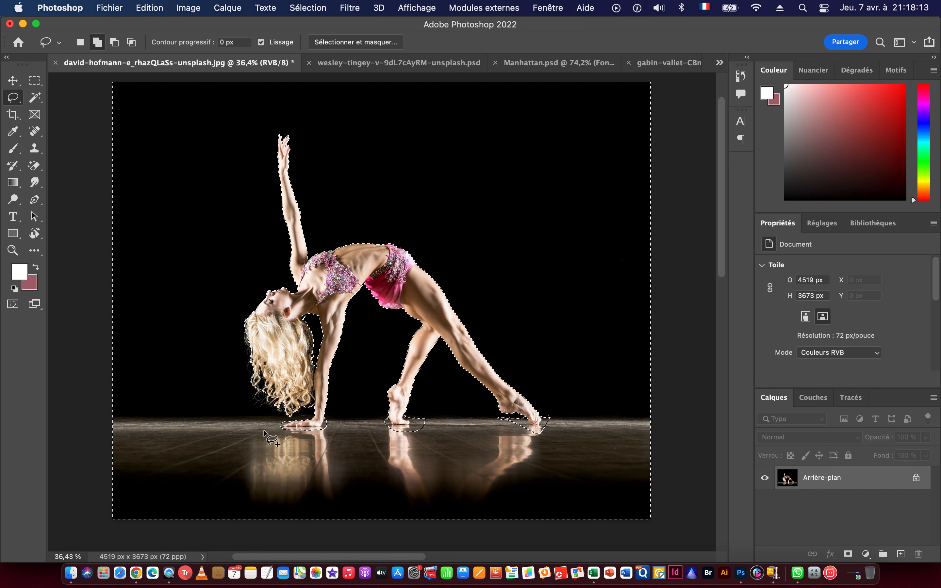
Add the leftover floor around the dancer's supporting hand to the selection, following the outline of the fingers and wrist with the Lasso.
left_click_drag(307, 433, 406, 430)
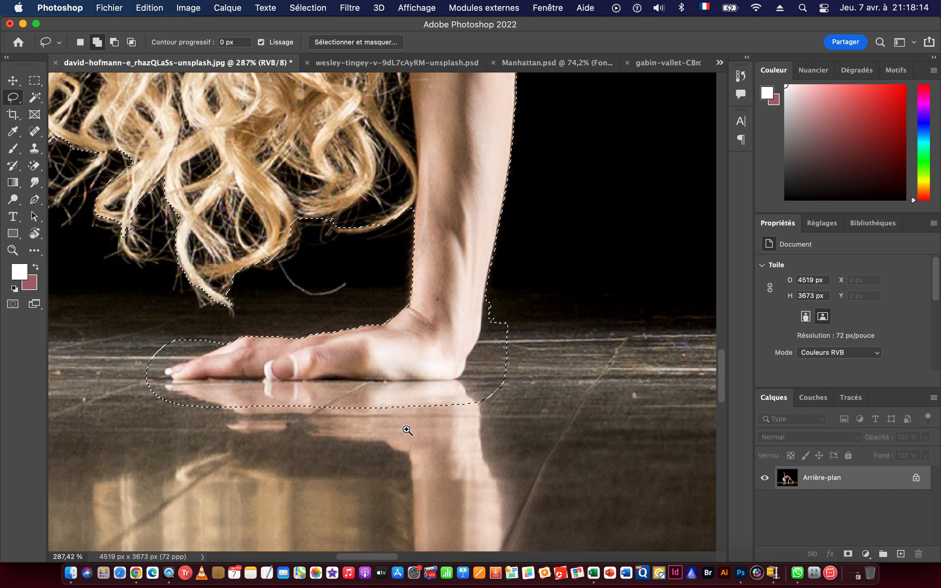
left_click_drag(335, 441, 369, 405)
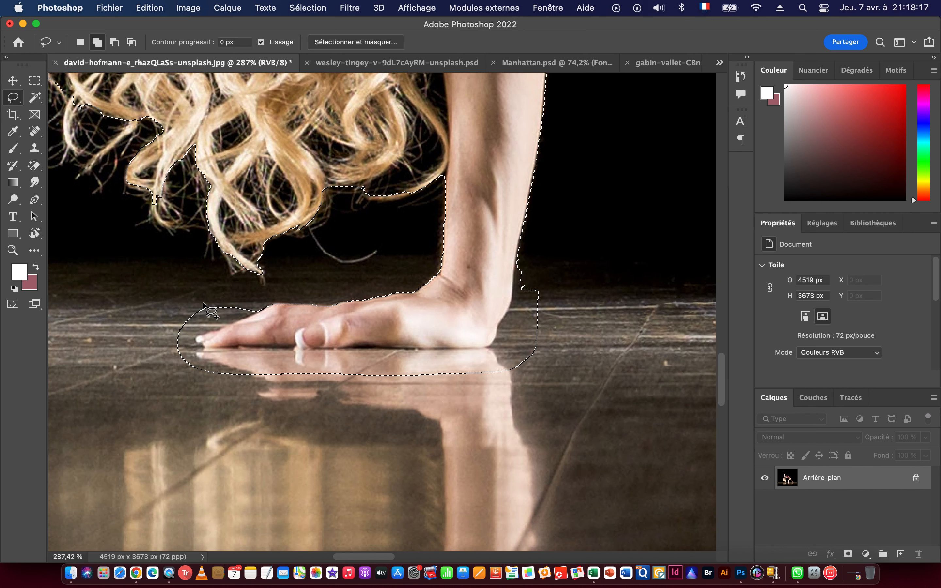
left_click_drag(182, 292, 264, 300)
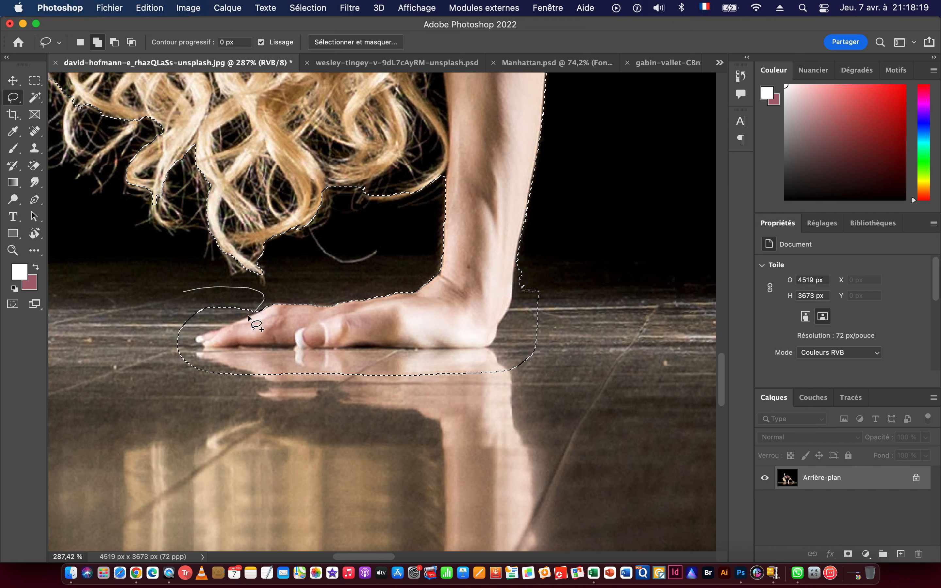
mouse_move(199, 333)
left_mouse_down()
mouse_move(274, 347)
mouse_move(532, 345)
mouse_move(574, 312)
mouse_move(333, 492)
mouse_move(41, 370)
mouse_move(140, 320)
mouse_move(186, 335)
left_mouse_up()
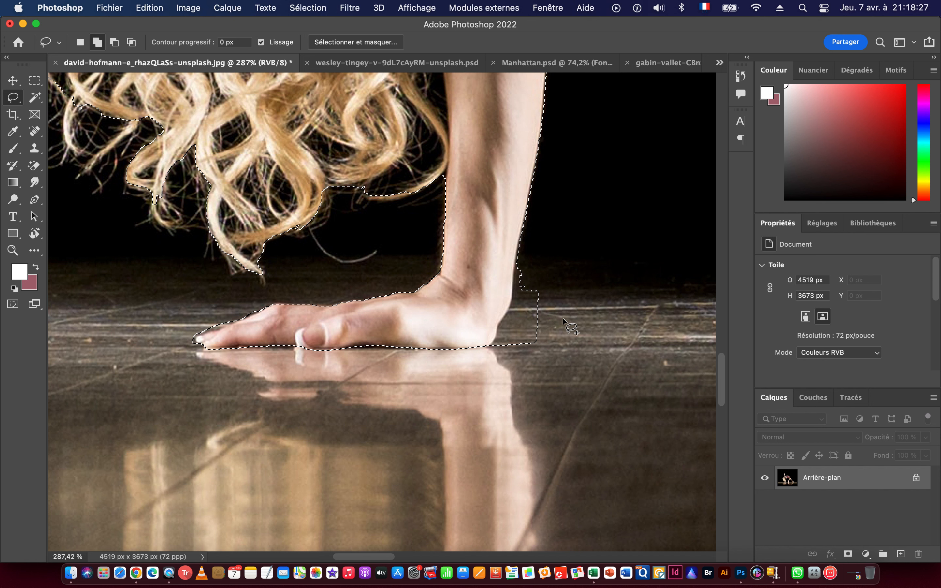
mouse_move(554, 257)
left_mouse_down()
mouse_move(531, 253)
mouse_move(514, 266)
mouse_move(492, 357)
mouse_move(554, 368)
mouse_move(579, 341)
left_mouse_up()
Add the leftover floor around the heel and sole of the foot nearest the hand to the Lasso selection.
left_click_drag(669, 316, 208, 330)
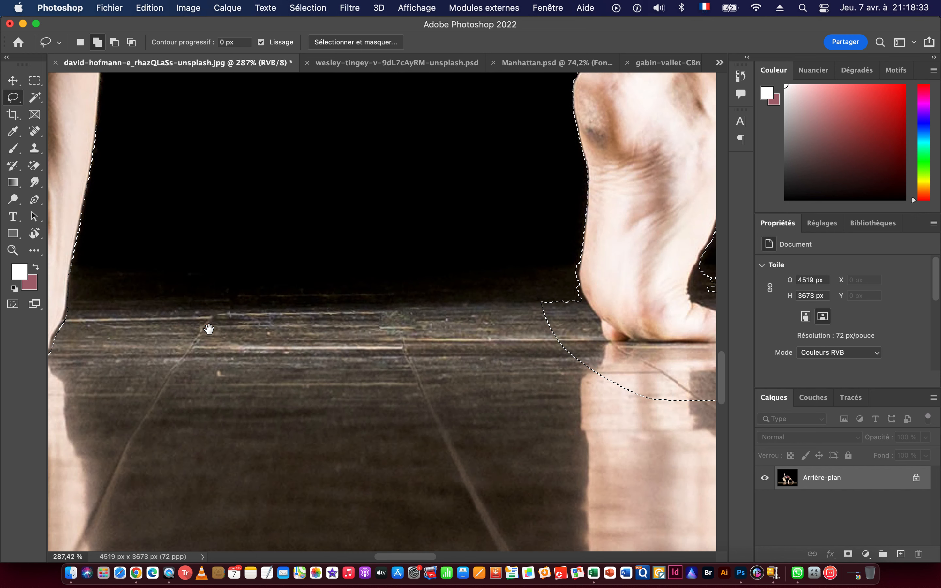
left_click_drag(489, 336, 264, 319)
mouse_move(256, 269)
left_mouse_down()
mouse_move(274, 255)
mouse_move(301, 262)
mouse_move(345, 323)
mouse_move(458, 322)
mouse_move(481, 304)
mouse_move(473, 289)
mouse_move(434, 281)
mouse_move(438, 258)
mouse_move(531, 225)
mouse_move(641, 265)
mouse_move(661, 307)
mouse_move(541, 451)
mouse_move(207, 405)
mouse_move(216, 344)
left_mouse_up()
Add the leftover floor around the outstretched foot to the selection, tracing its toes with the Lasso.
mouse_move(600, 302)
left_mouse_down()
mouse_move(372, 337)
mouse_move(179, 335)
left_mouse_up()
left_click_drag(583, 321, 127, 328)
mouse_move(663, 327)
left_mouse_down()
mouse_move(374, 327)
mouse_move(254, 315)
left_mouse_up()
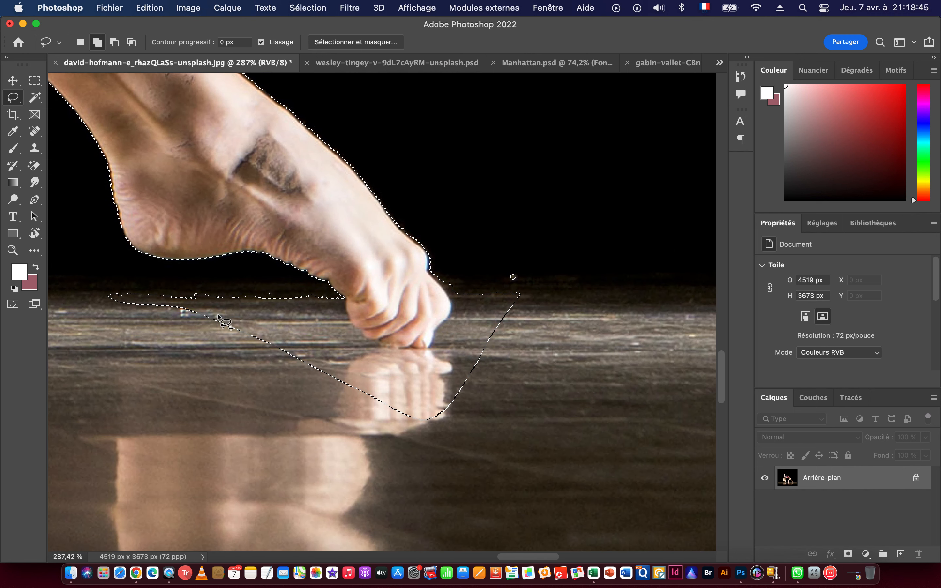
mouse_move(136, 337)
left_mouse_down()
mouse_move(90, 281)
mouse_move(238, 273)
mouse_move(326, 287)
left_mouse_up()
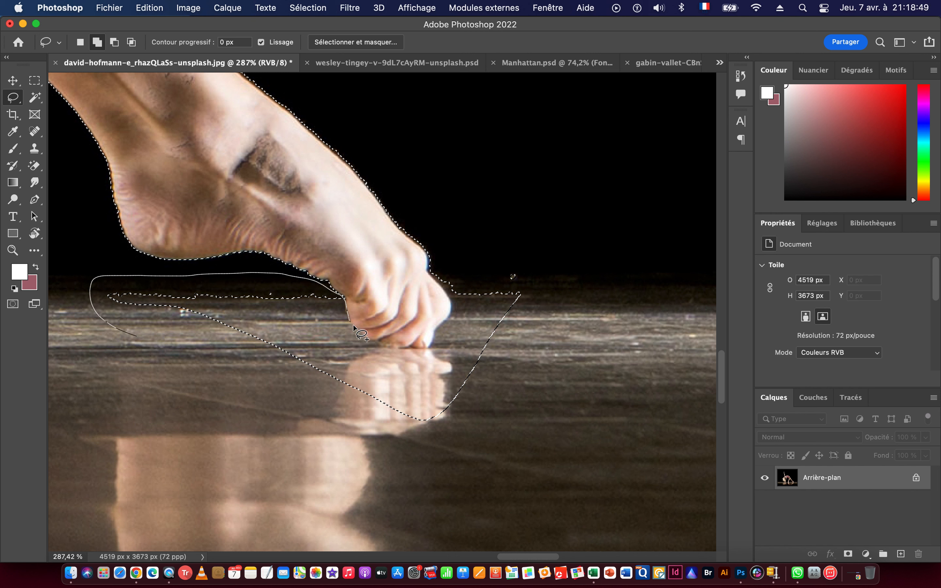
left_click_drag(366, 342, 400, 353)
mouse_move(466, 287)
left_mouse_down()
mouse_move(581, 298)
mouse_move(510, 409)
mouse_move(374, 444)
mouse_move(257, 432)
mouse_move(183, 390)
mouse_move(137, 337)
left_mouse_up()
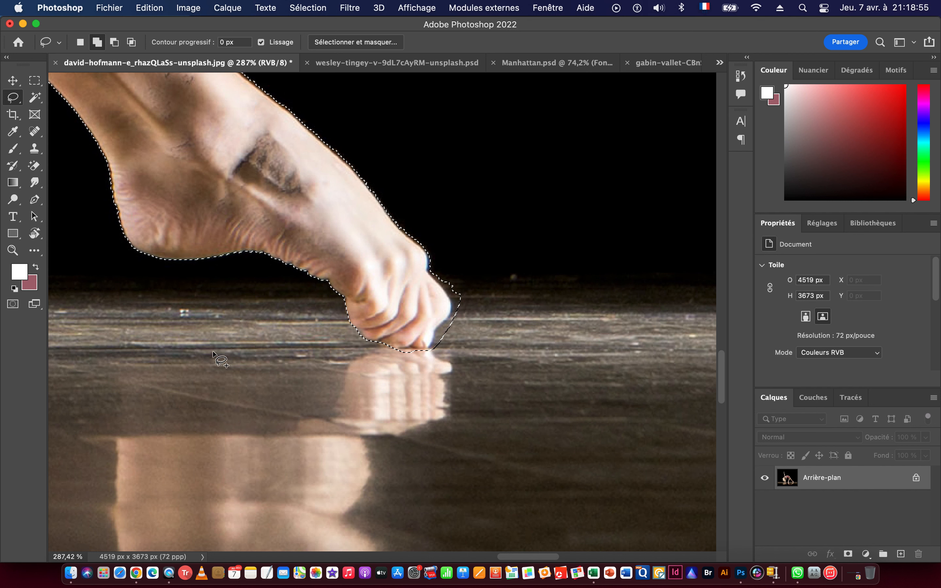
left_click_drag(597, 338, 432, 339)
Invert the selection so that it covers the dancer, and open it in Select and Mask.
left_click_drag(583, 335, 668, 323)
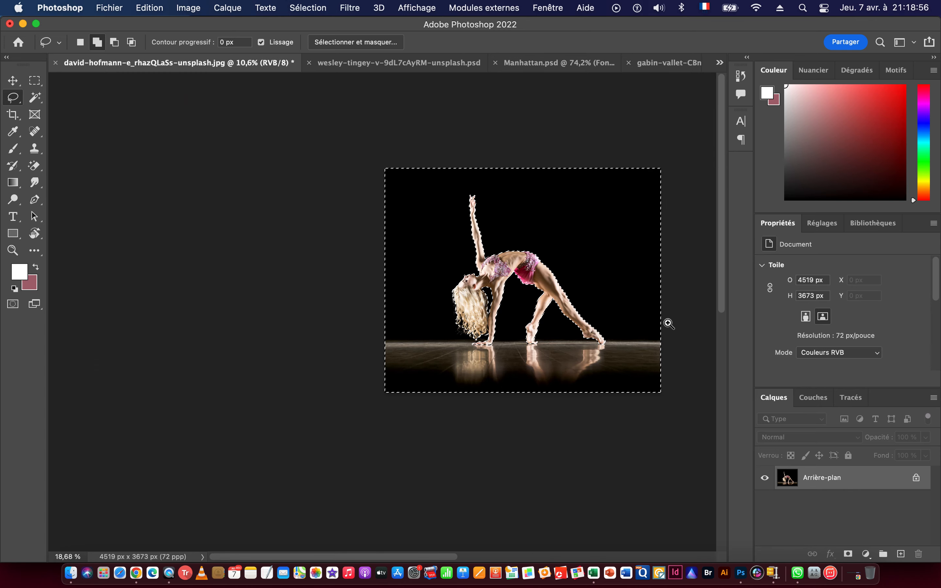
left_click_drag(549, 281, 503, 290)
left_click_drag(482, 248, 366, 338)
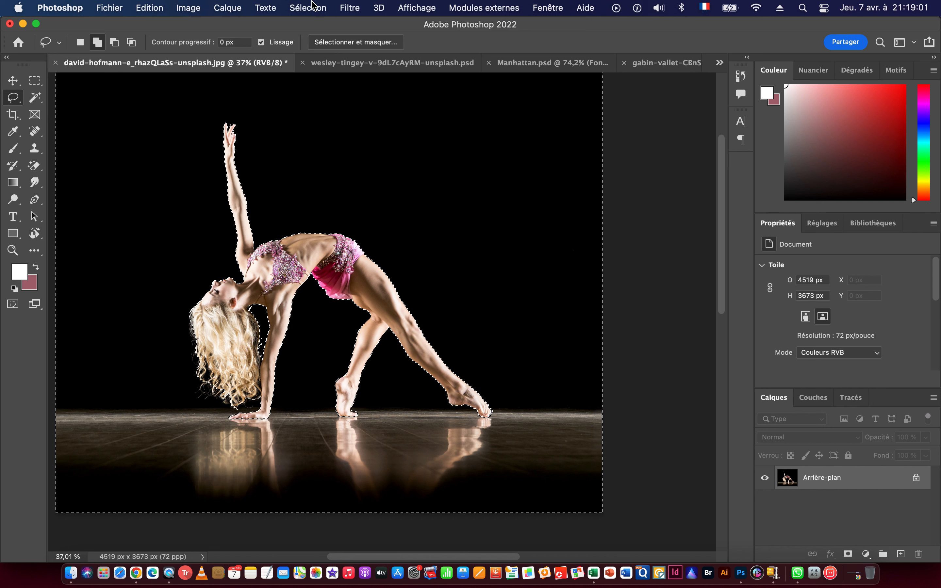
left_click(304, 10)
left_click(315, 60)
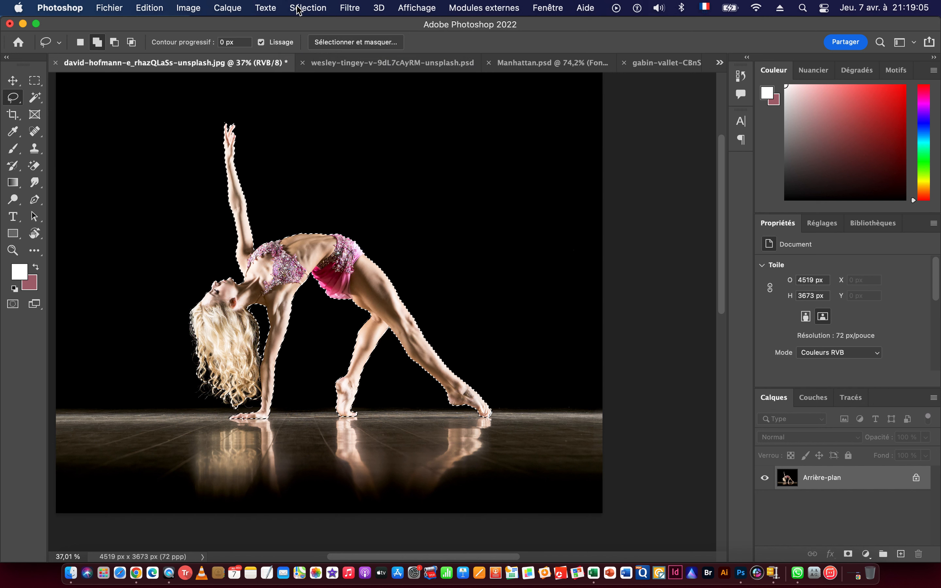
left_click(305, 9)
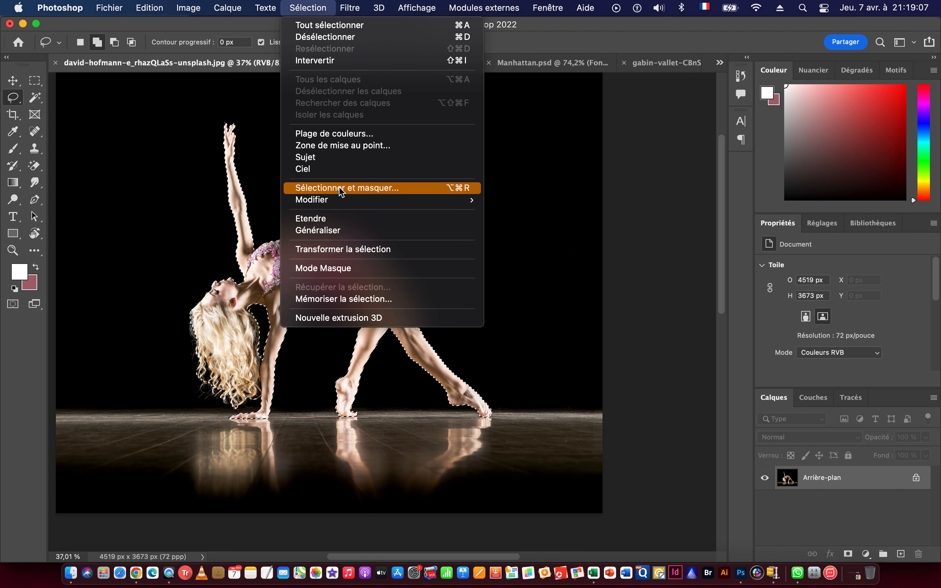
left_click(349, 191)
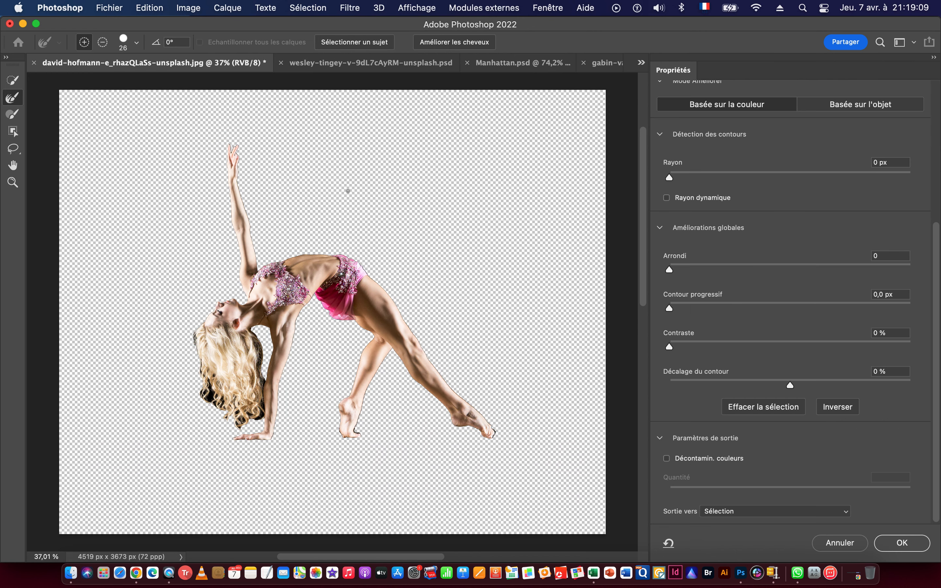
Set the edge detection radius to 1 px, the contrast to 33 % and the smoothing to 4.
left_click_drag(221, 139, 301, 169)
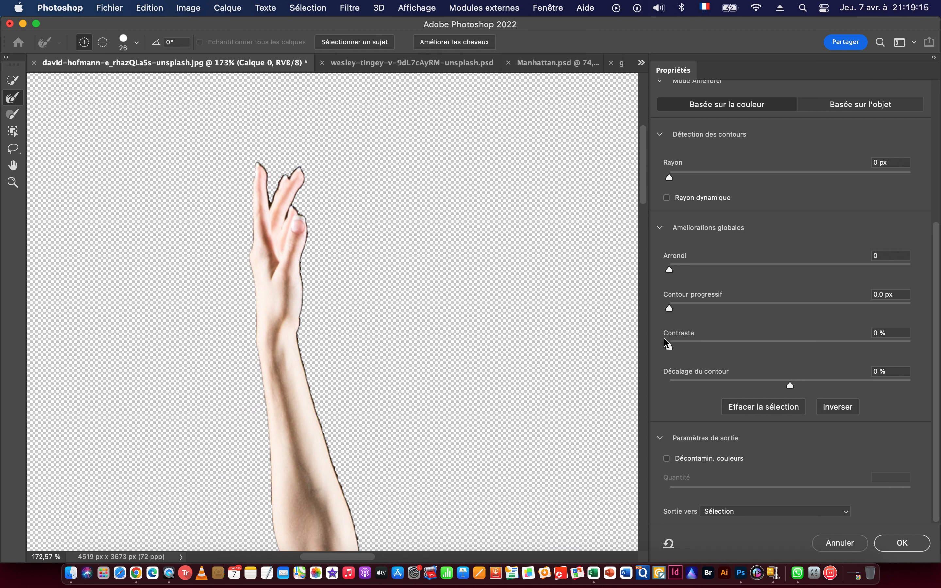
left_click_drag(669, 346, 748, 348)
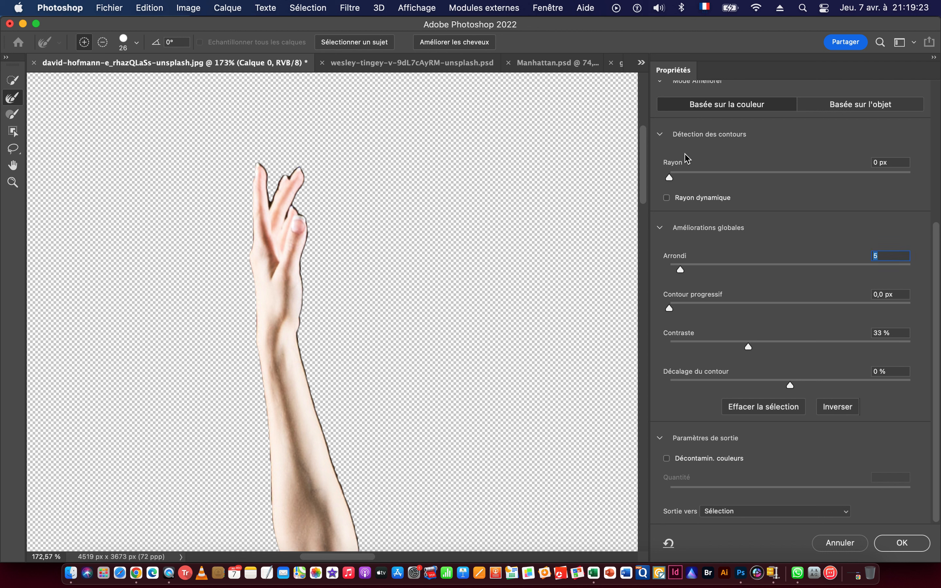
left_click_drag(672, 184, 679, 184)
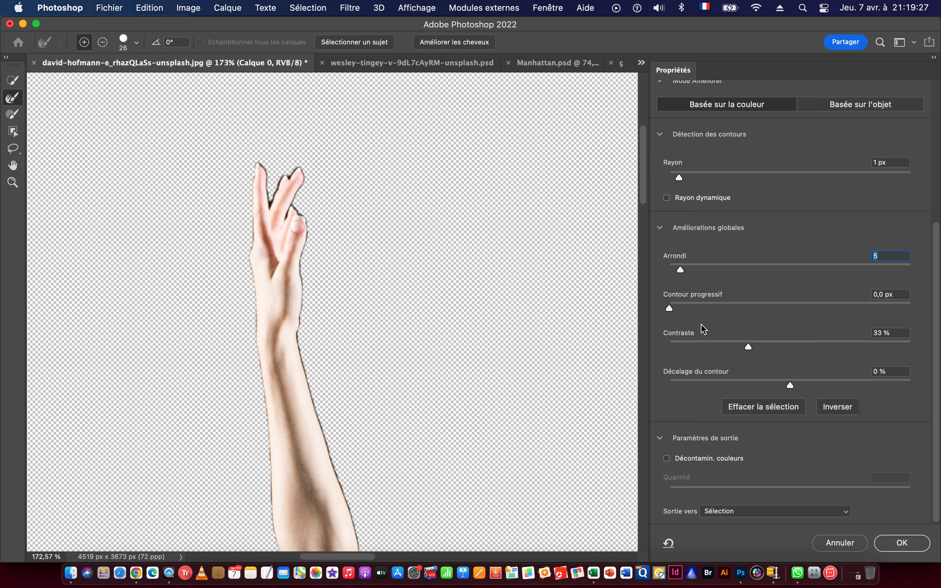
left_click_drag(681, 272, 680, 272)
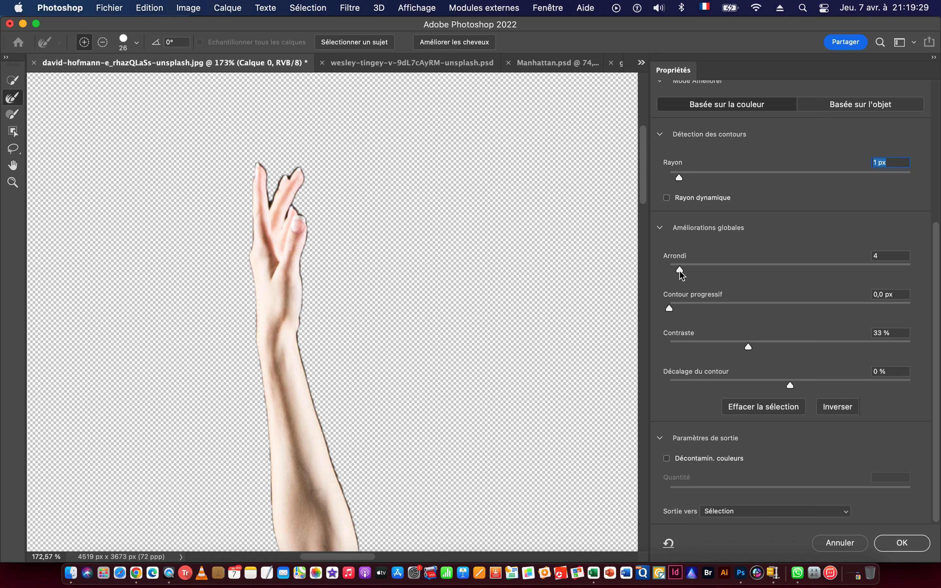
key("Tab")
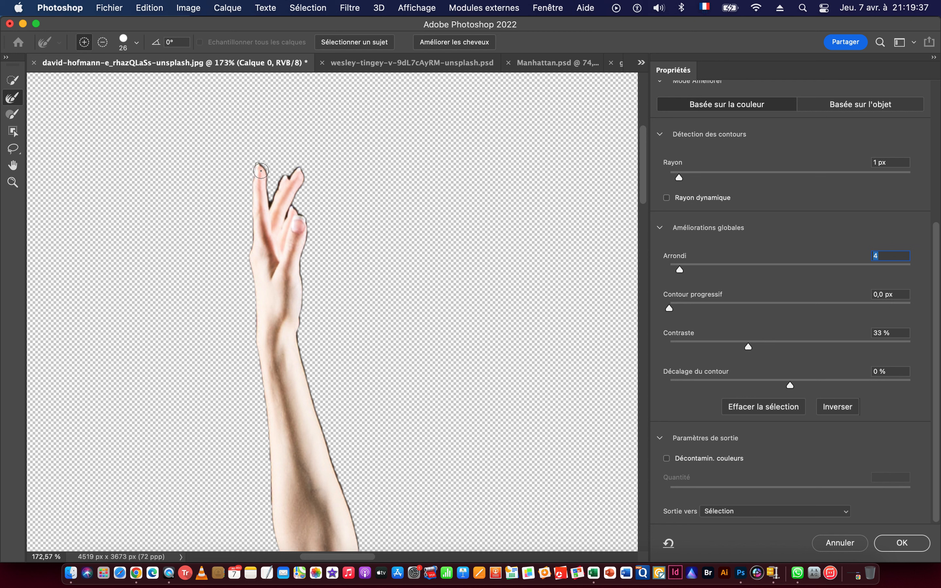
Refine the edges of the raised hand and its fingers down to the wrist with the Refine Edge Brush.
scroll(258, 160, "up", 3)
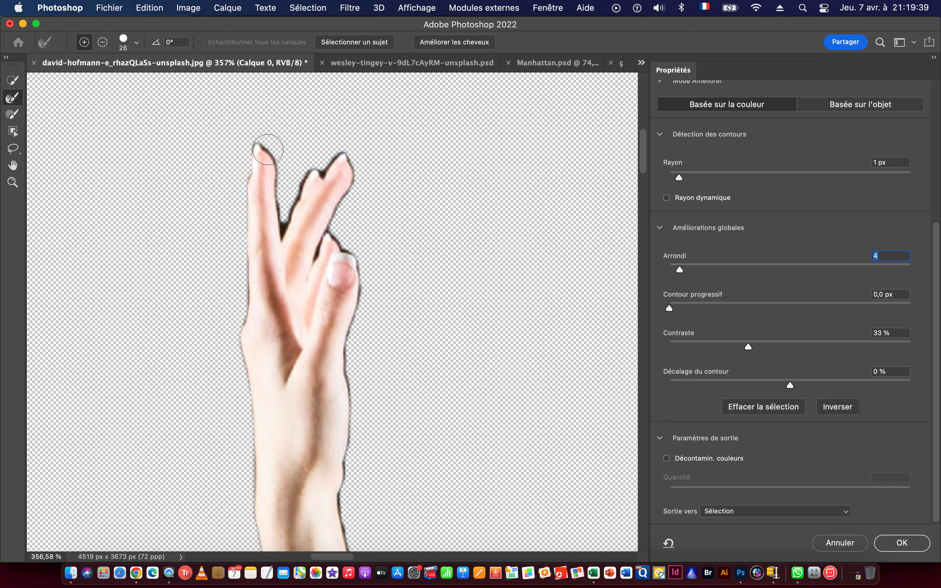
mouse_move(260, 140)
left_mouse_down()
mouse_move(280, 175)
mouse_move(283, 232)
mouse_move(317, 169)
mouse_move(328, 177)
mouse_move(351, 154)
mouse_move(356, 169)
mouse_move(316, 257)
mouse_move(335, 223)
mouse_move(360, 283)
mouse_move(352, 542)
left_mouse_up()
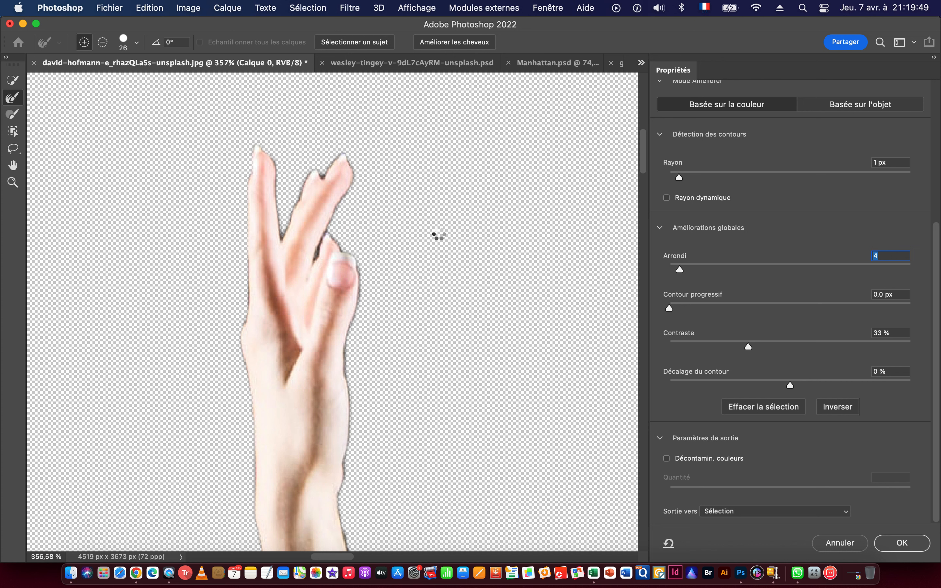
scroll(384, 229, "down", 1)
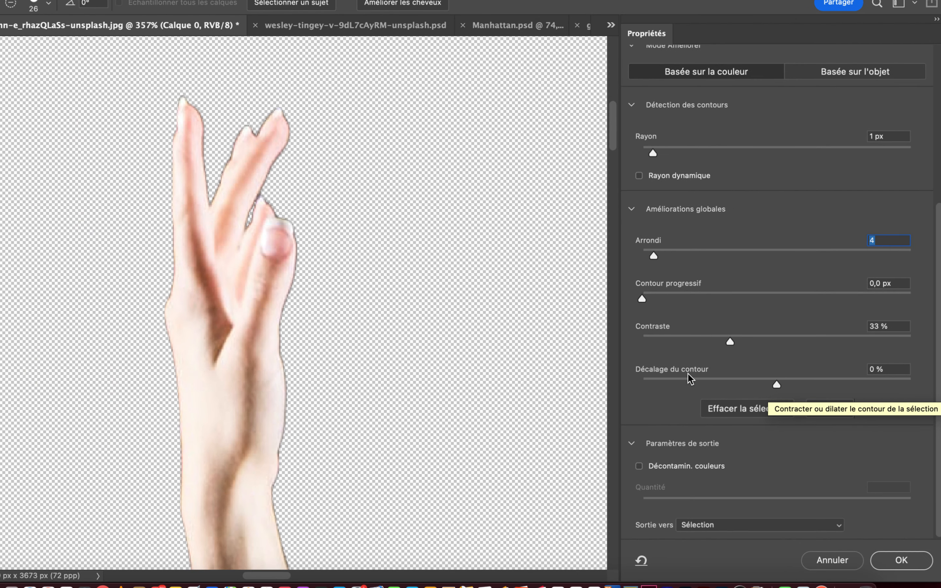
Set the edge shift to -10 %, feather to 0,5 px and smoothing to 3, with output to a new layer with layer mask.
left_click_drag(776, 384, 763, 384)
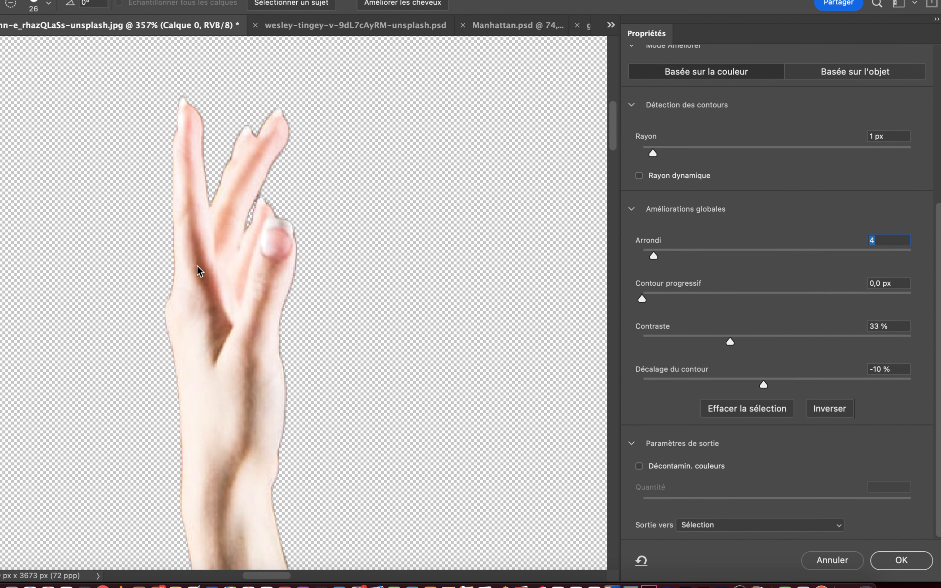
mouse_move(203, 287)
left_mouse_down()
mouse_move(267, 204)
mouse_move(251, 320)
mouse_move(271, 552)
left_mouse_up()
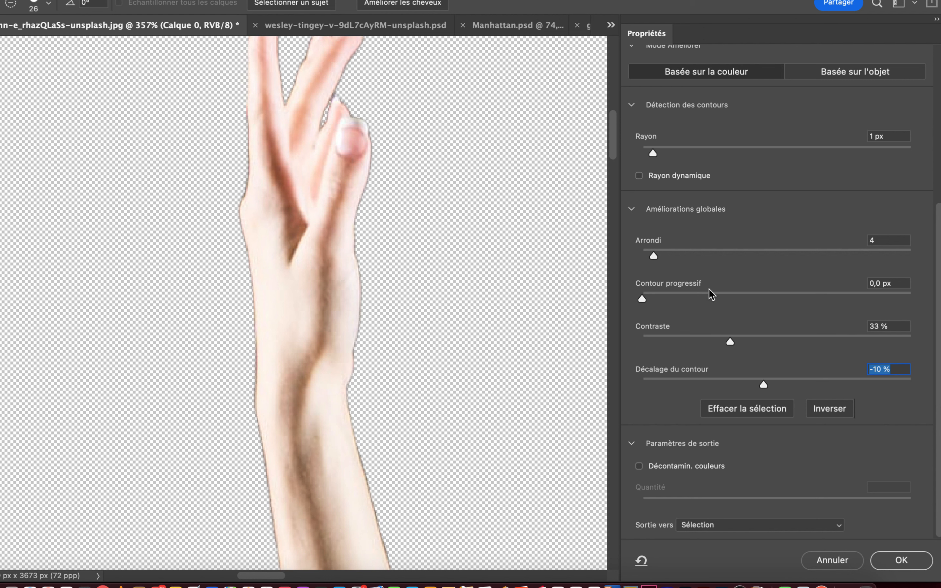
left_click(649, 299)
left_click(649, 255)
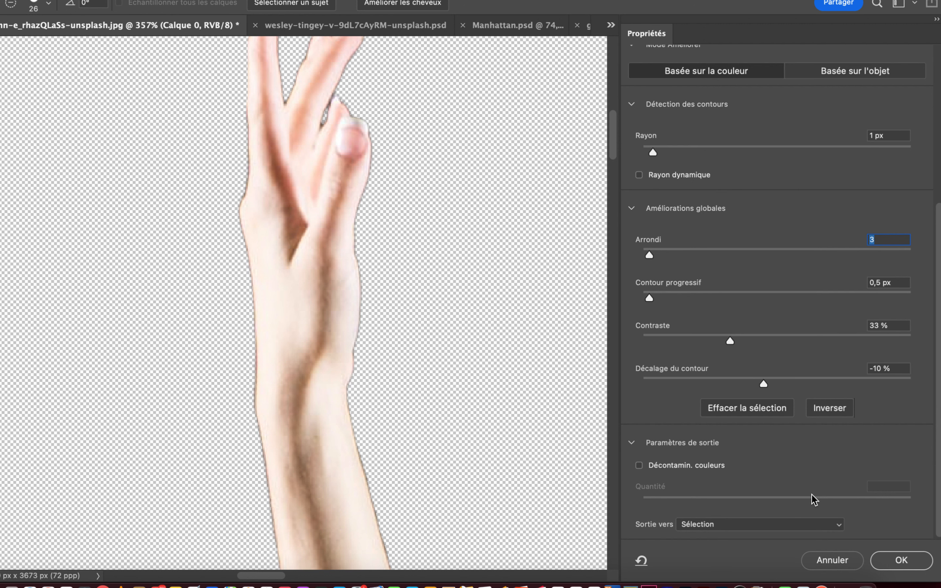
left_click(836, 527)
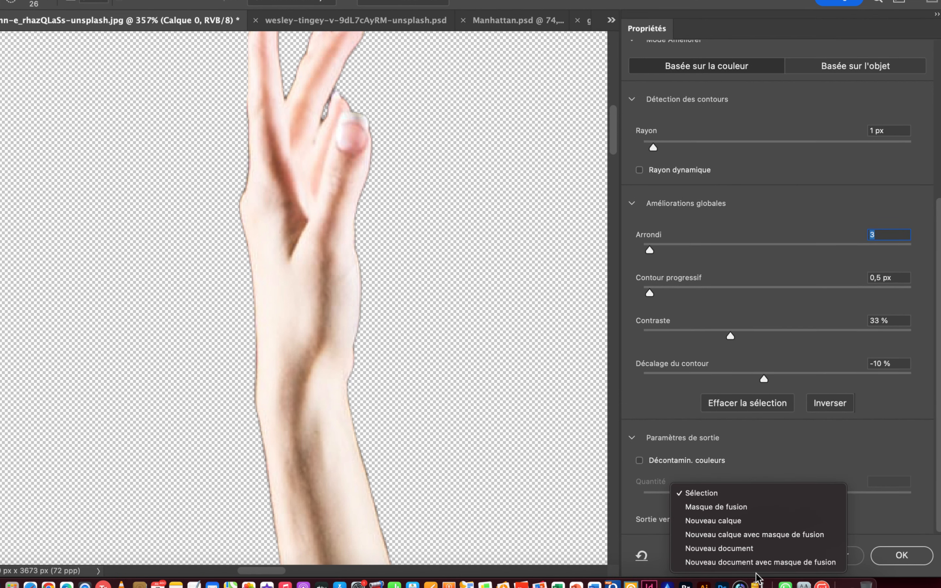
left_click(769, 540)
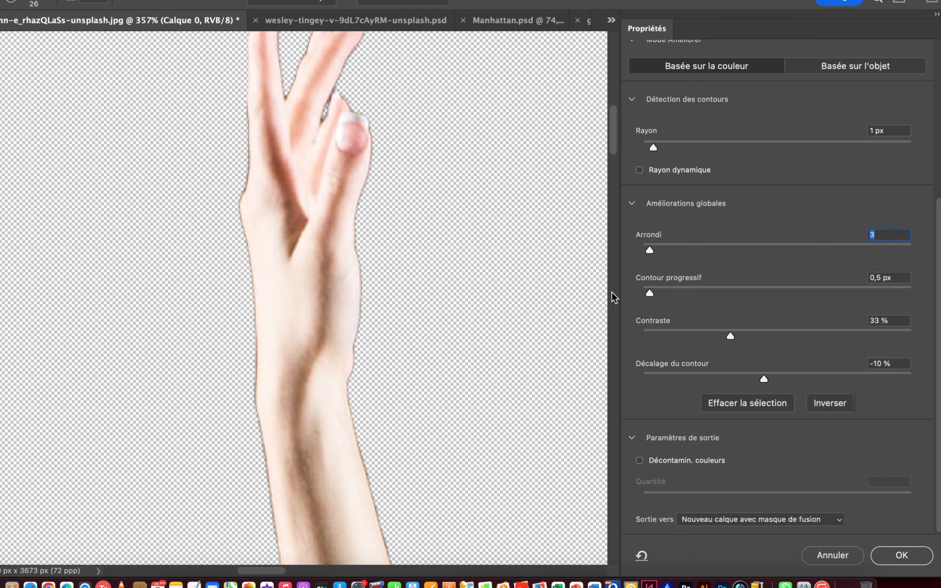
Refine the edge of the raised arm from the wrist to the shoulder with the Refine Edge Brush.
left_click_drag(388, 362, 342, 360)
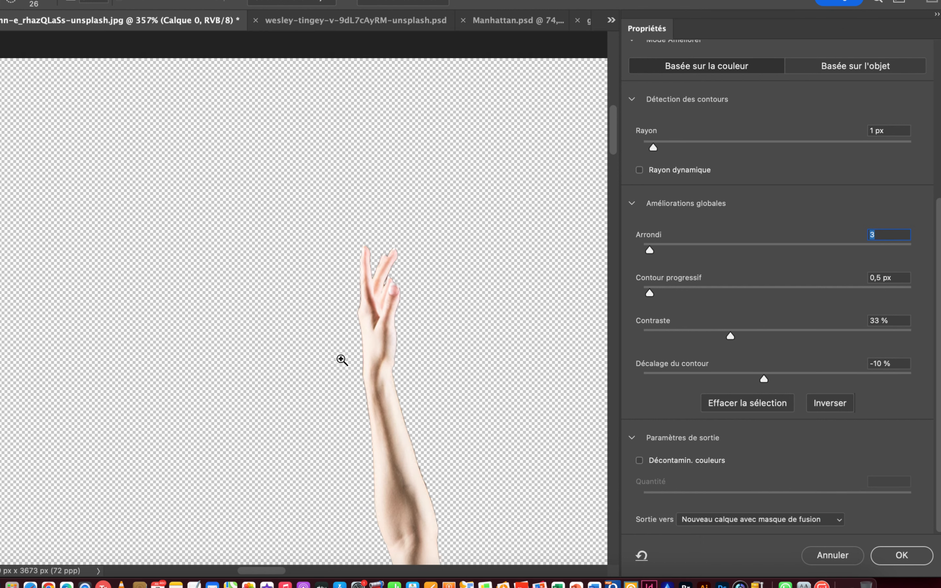
left_click_drag(381, 401, 344, 188)
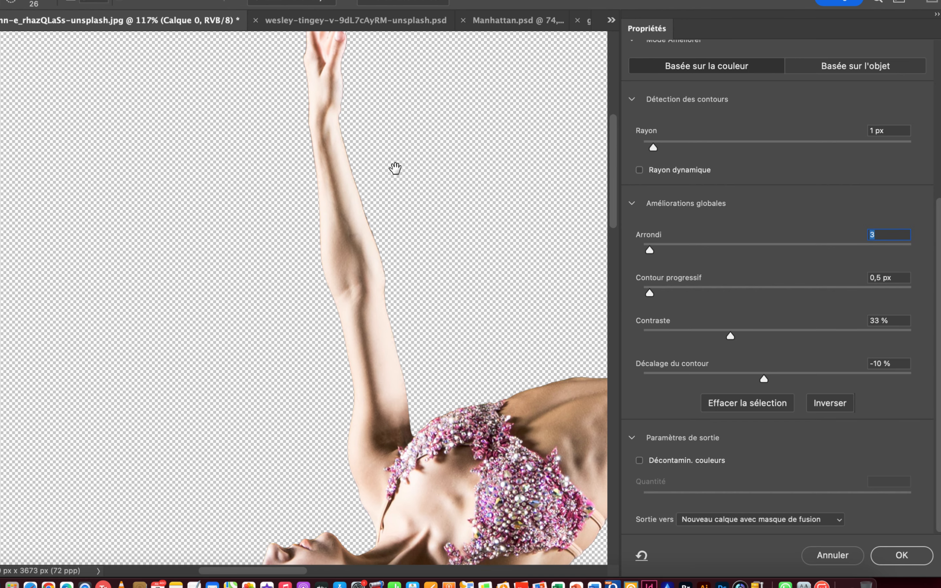
mouse_move(380, 253)
left_mouse_down()
mouse_move(342, 225)
mouse_move(338, 206)
left_mouse_up()
left_click_drag(311, 153, 331, 208)
left_click_drag(341, 245, 353, 326)
left_click_drag(359, 364, 365, 391)
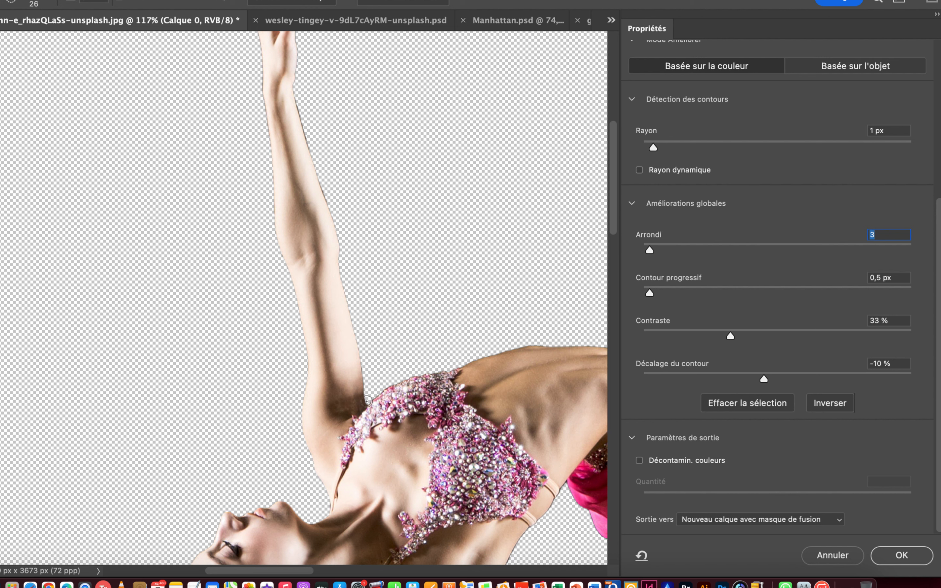
Refine the edge along the dancer's arched torso up to the start of the pink skirt with the Refine Edge Brush.
left_click_drag(438, 374, 585, 344)
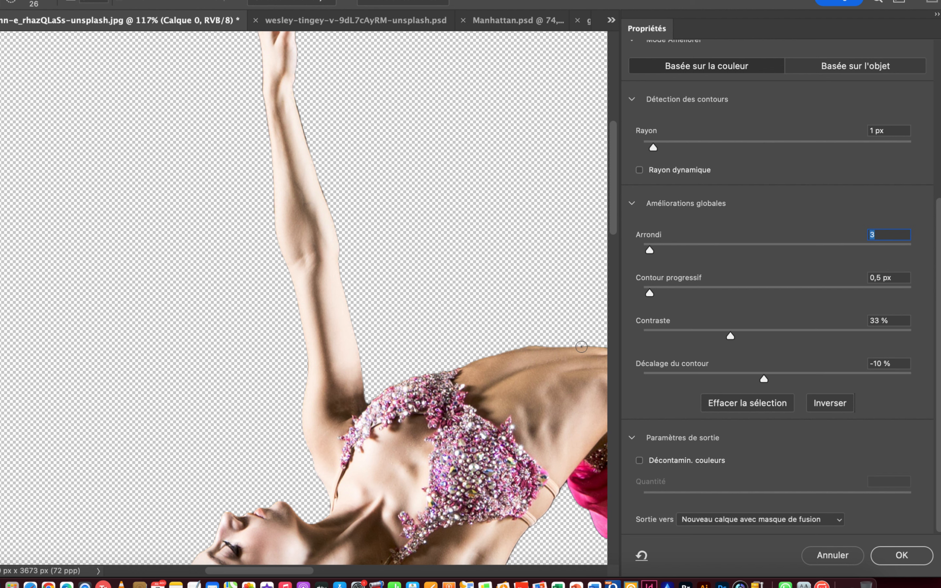
scroll(499, 341, "right", 5)
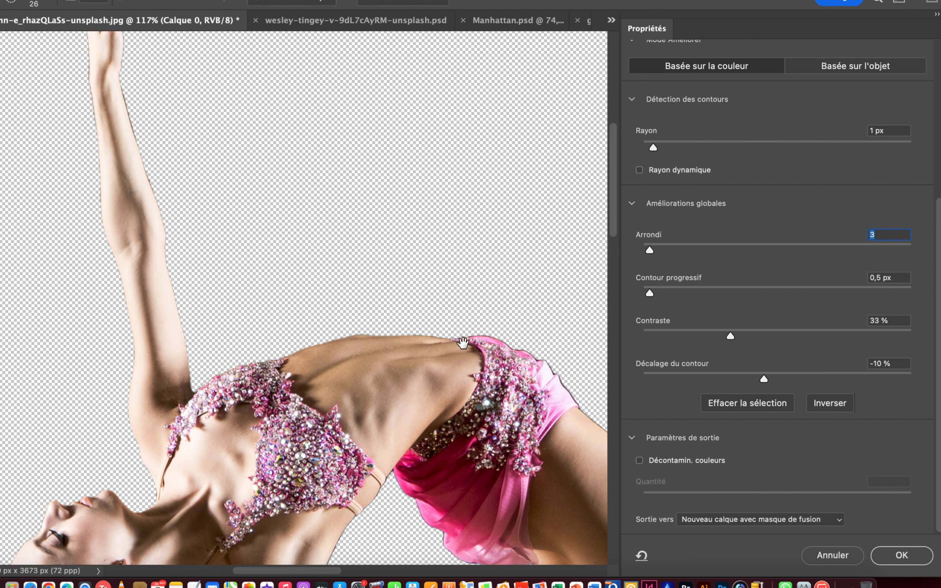
scroll(475, 342, "up", 5)
scroll(552, 315, "up", 1)
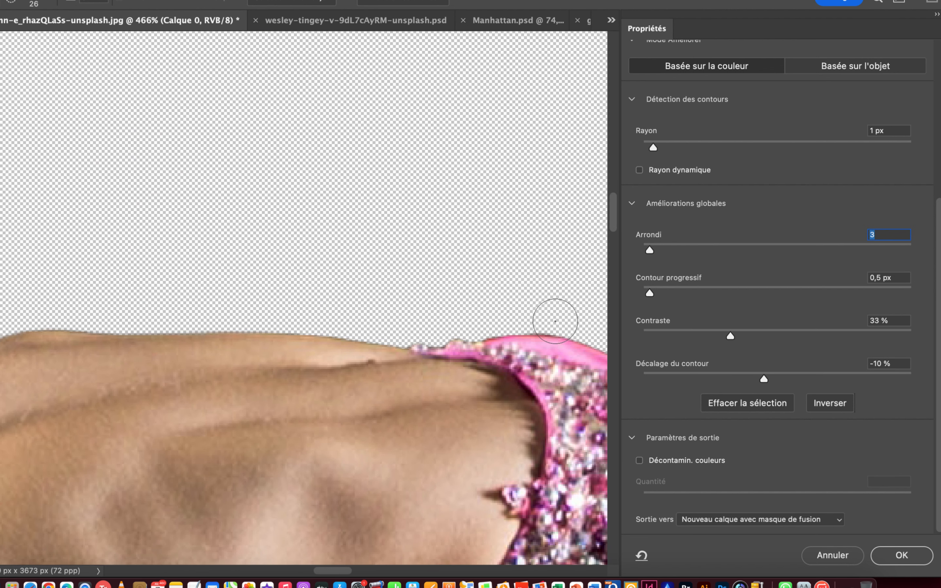
left_click_drag(559, 335, 236, 327)
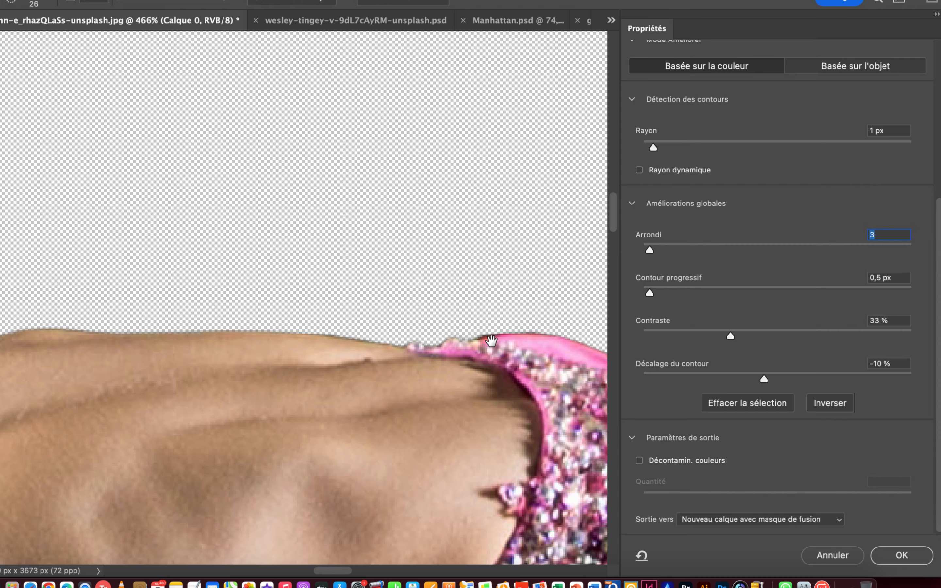
Refine the outer edge of the pink skirt over the hip and the start of the thigh with the Refine Edge Brush.
left_click_drag(491, 341, 330, 241)
mouse_move(586, 327)
left_mouse_down()
mouse_move(535, 279)
mouse_move(435, 238)
mouse_move(328, 216)
mouse_move(311, 235)
left_mouse_up()
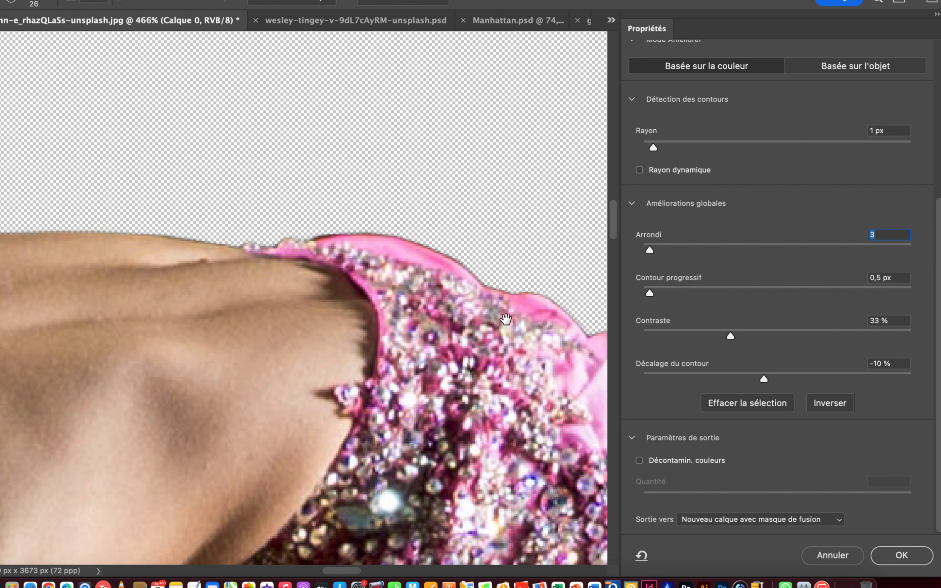
scroll(518, 325, "right", 10)
scroll(517, 325, "down", 5)
mouse_move(314, 217)
left_mouse_down()
mouse_move(357, 246)
mouse_move(369, 275)
mouse_move(391, 288)
mouse_move(496, 431)
mouse_move(577, 502)
left_mouse_up()
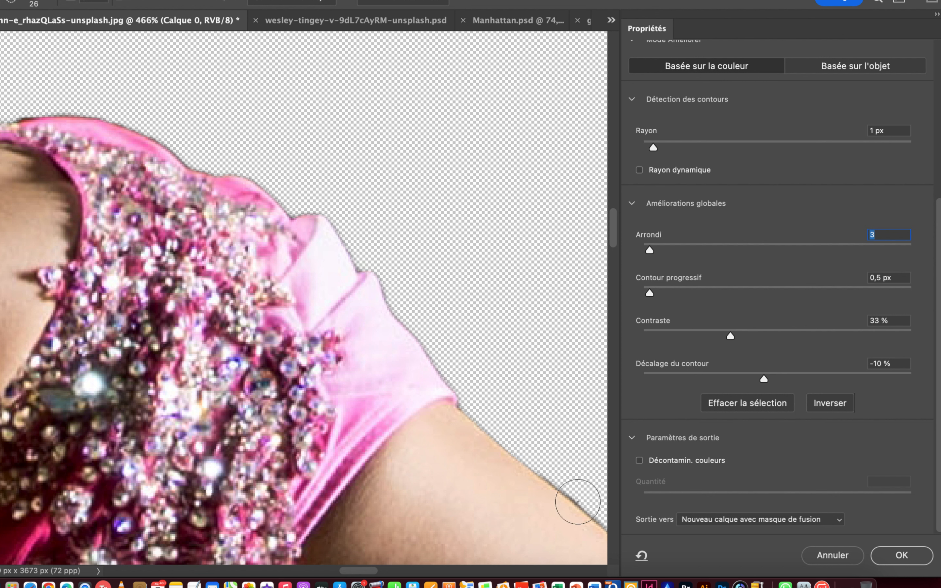
Refine the upper edge of the outstretched leg from the thigh past the knee to the ankle.
left_click_drag(457, 402, 262, 178)
mouse_move(329, 249)
left_mouse_down()
mouse_move(265, 137)
mouse_move(512, 440)
mouse_move(560, 546)
mouse_move(416, 272)
mouse_move(346, 170)
mouse_move(269, 100)
left_mouse_up()
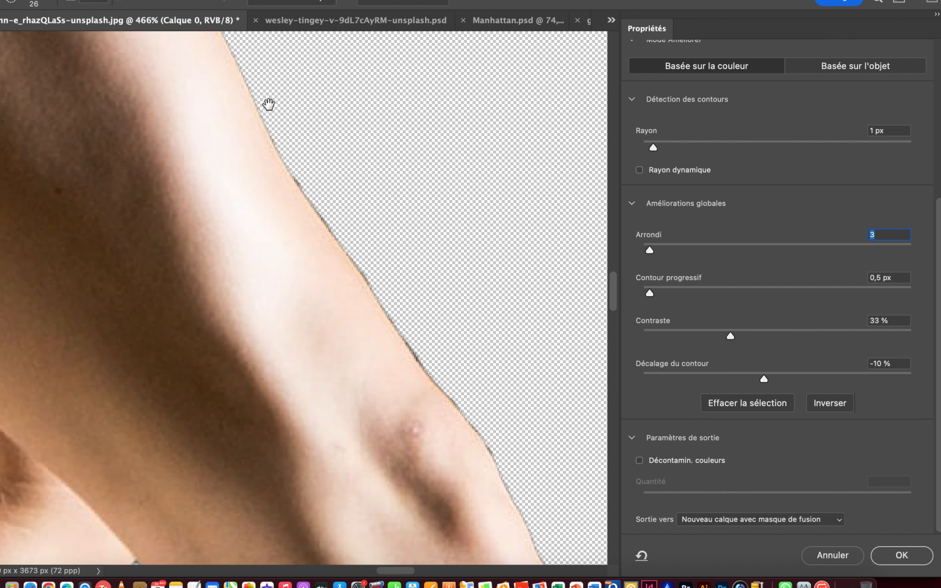
left_click_drag(389, 259, 297, 257)
left_click_drag(486, 409, 361, 319)
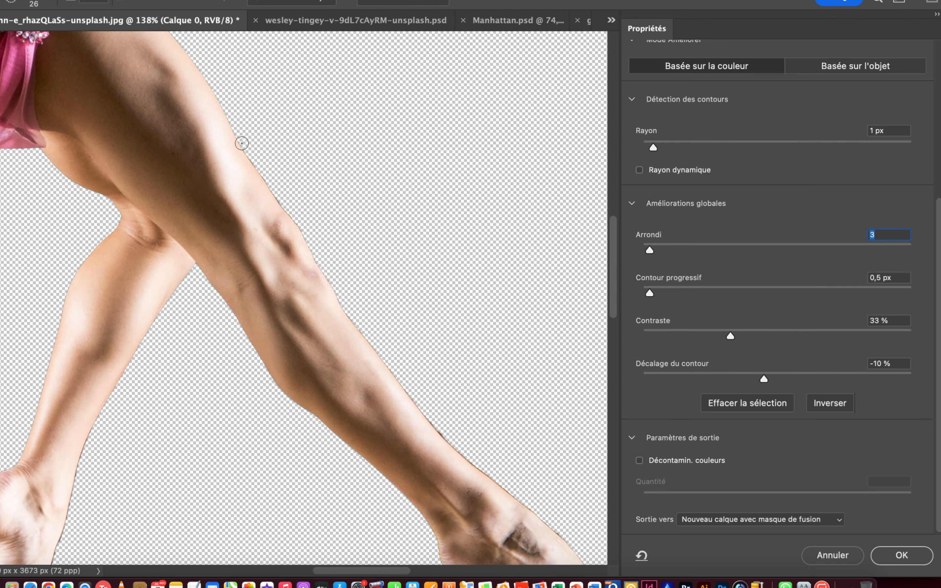
left_click_drag(254, 166, 319, 258)
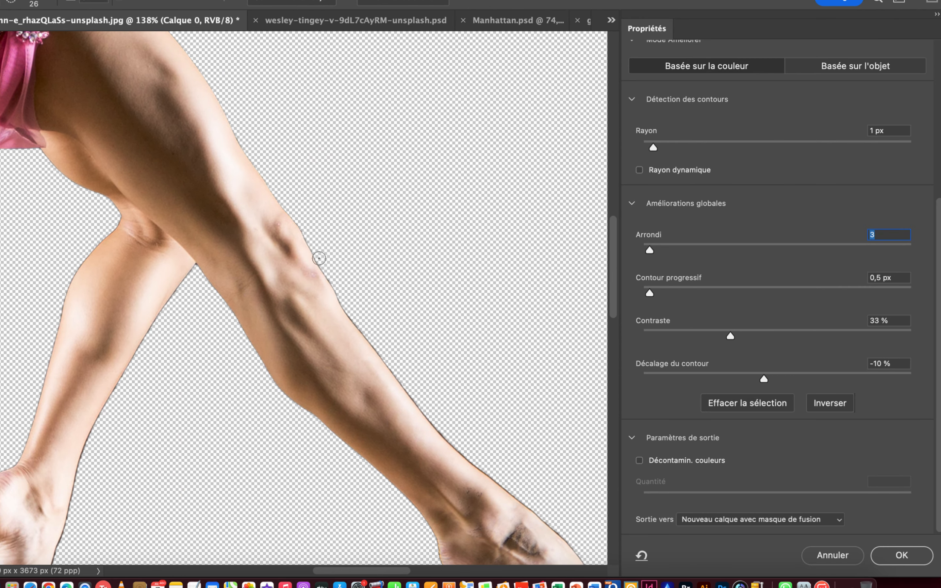
left_click_drag(345, 301, 364, 337)
mouse_move(394, 377)
left_mouse_down()
mouse_move(451, 444)
mouse_move(578, 556)
left_mouse_up()
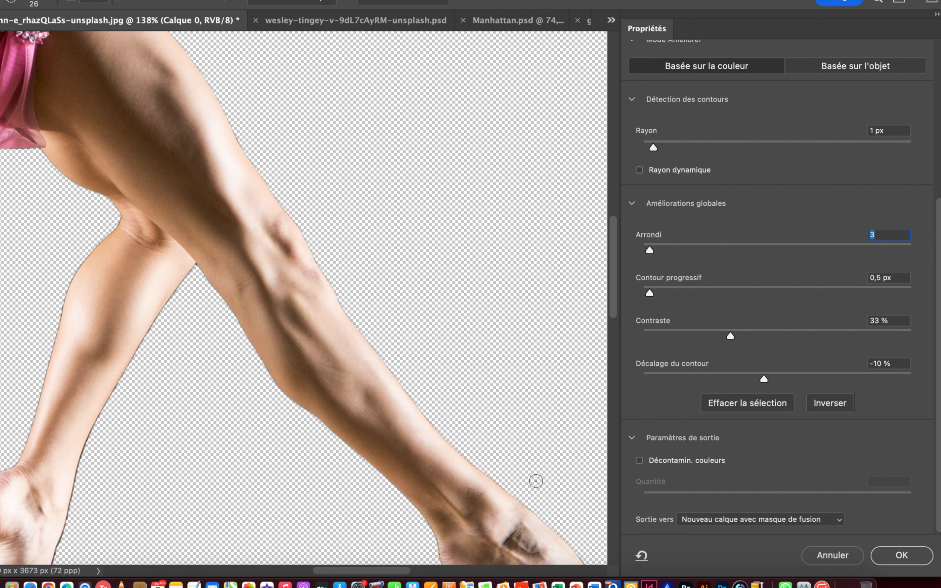
Brush around the outstretched foot's toes, sole and heel to remove the dark fringe.
key("space")
left_click_drag(433, 297, 378, 242)
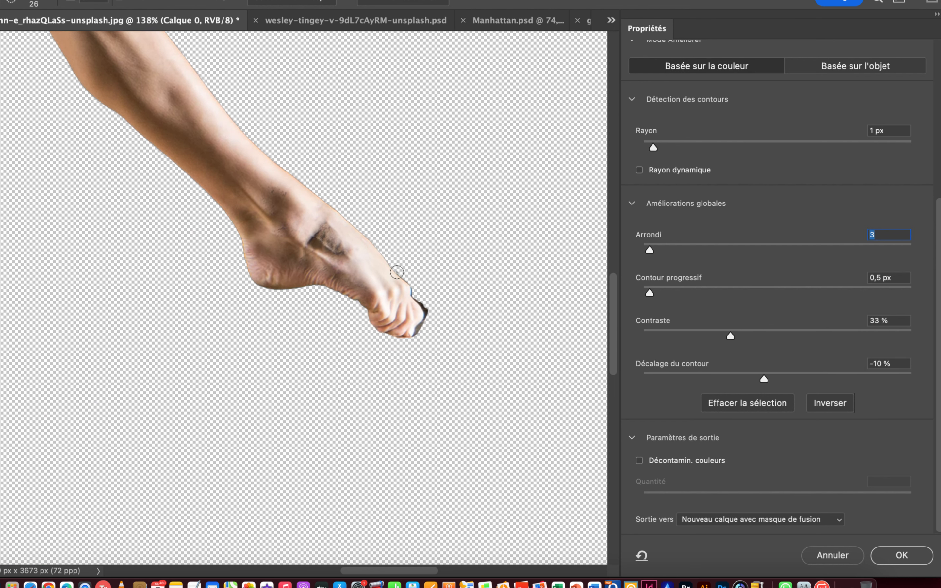
left_click_drag(391, 266, 418, 299)
mouse_move(412, 338)
left_mouse_down()
mouse_move(350, 297)
mouse_move(317, 289)
left_mouse_up()
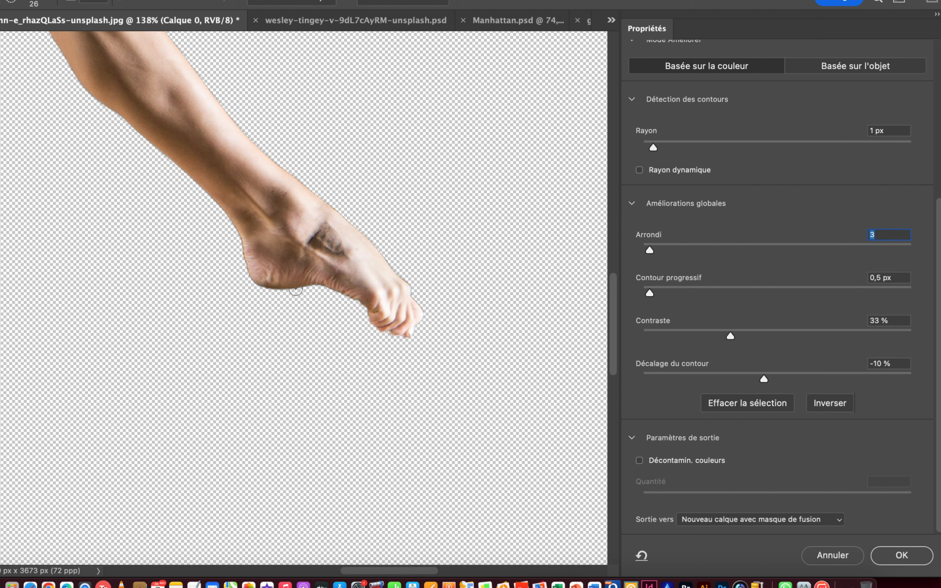
left_click_drag(248, 275, 238, 253)
Refine the bent leg's inner edge along the calf, and clear the dark fringe around its foot and toes.
left_click_drag(188, 192, 445, 425)
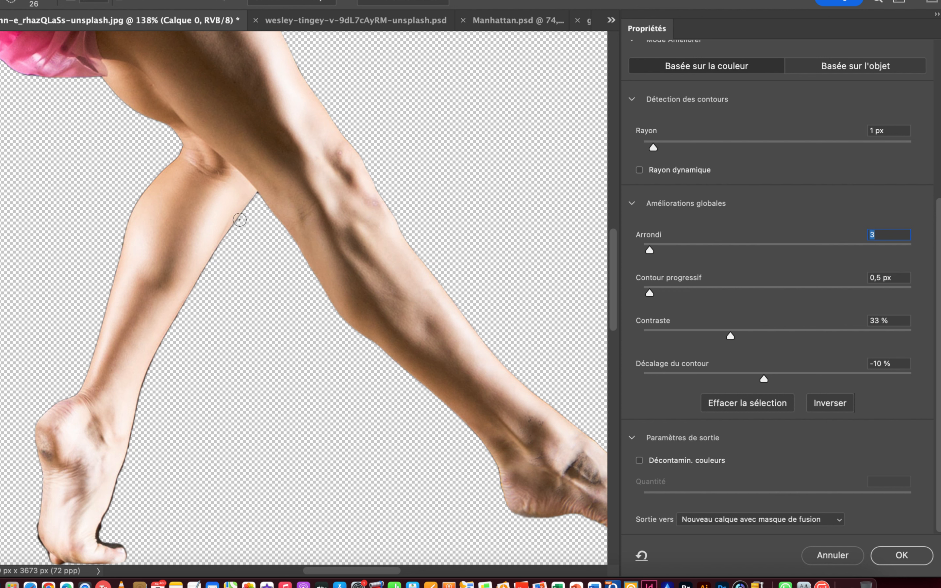
left_click_drag(214, 263, 172, 338)
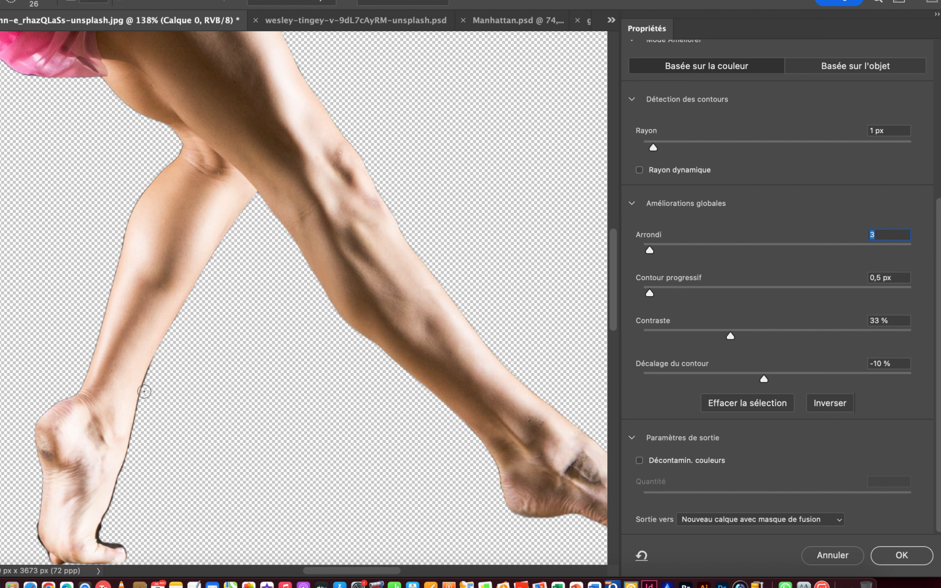
mouse_move(132, 435)
left_mouse_down()
mouse_move(99, 528)
mouse_move(121, 545)
left_mouse_up()
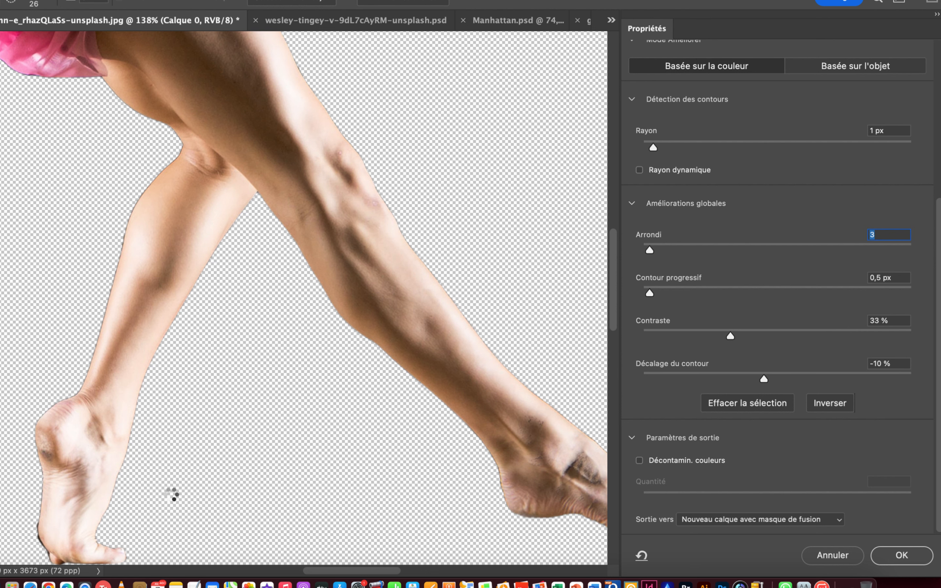
left_click_drag(143, 488, 300, 391)
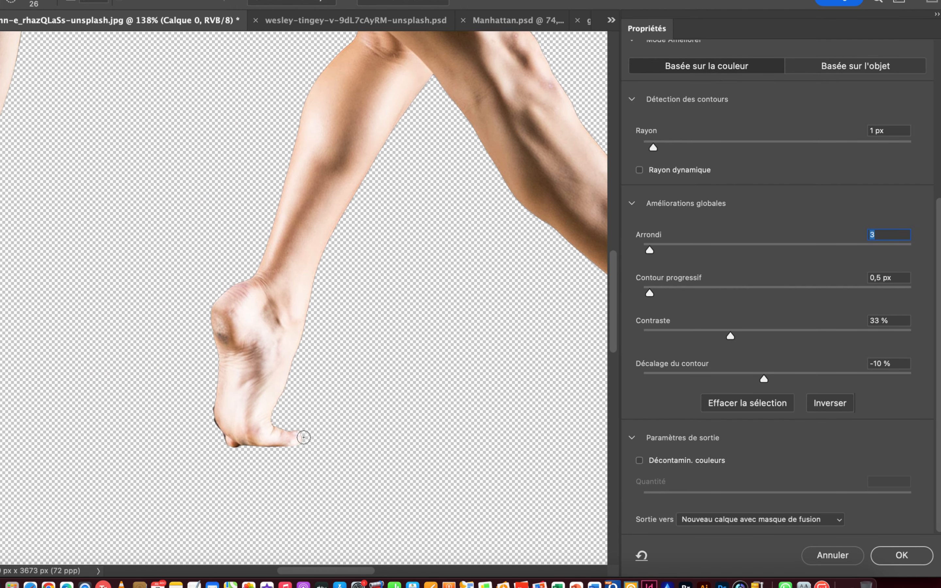
left_click_drag(236, 447, 211, 402)
Refine the other edge of the bent leg from above the heel up to the back of the thigh.
mouse_move(274, 218)
left_mouse_down()
mouse_move(283, 384)
mouse_move(275, 410)
left_mouse_up()
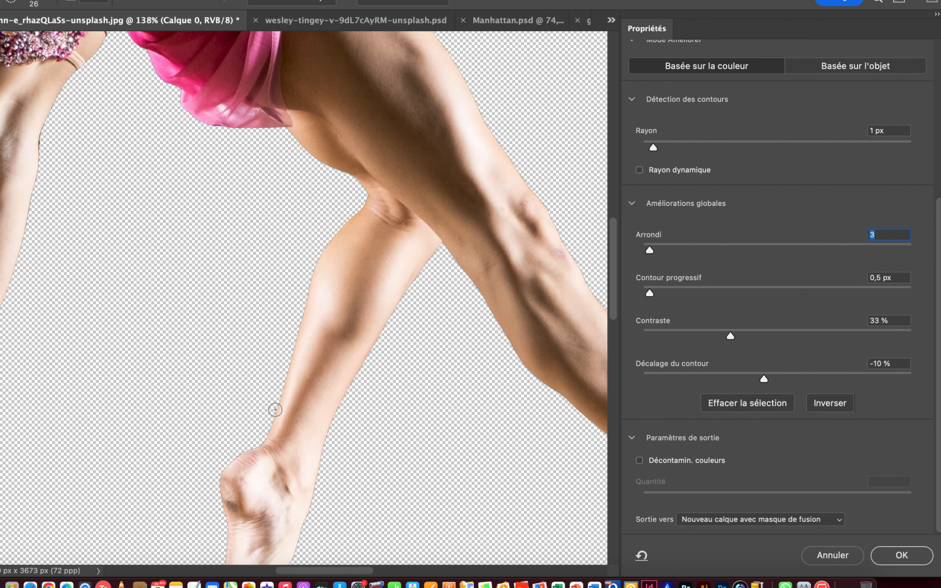
key("p")
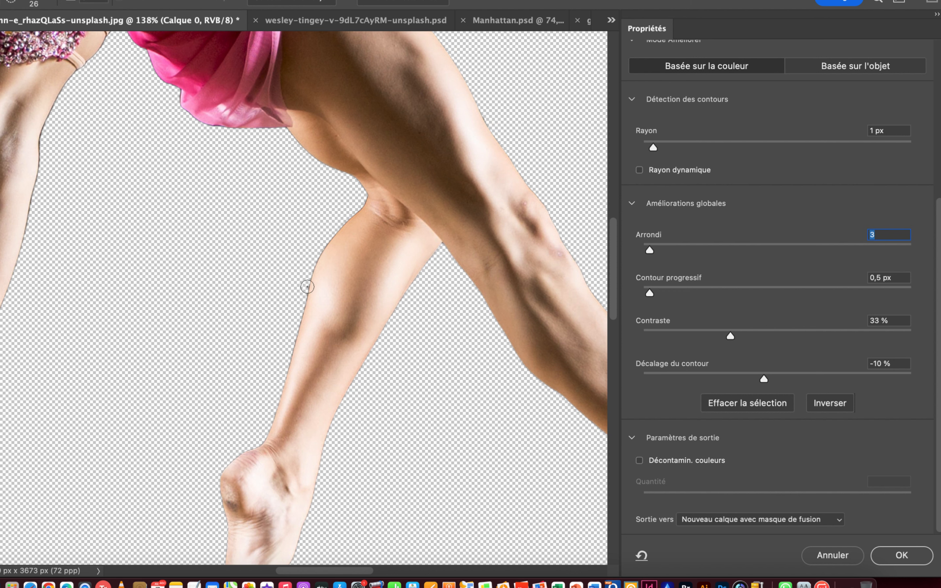
mouse_move(347, 221)
left_mouse_down()
mouse_move(362, 204)
mouse_move(346, 175)
left_mouse_up()
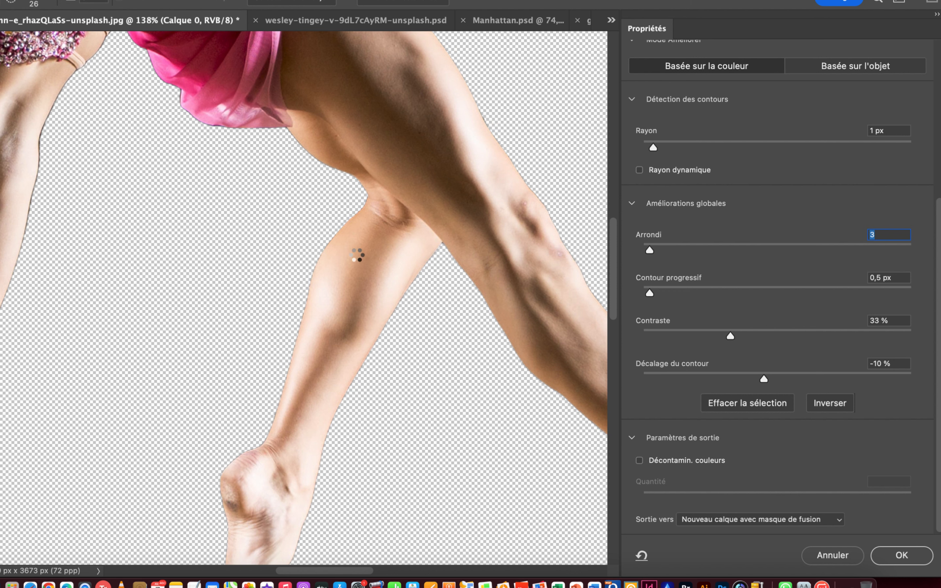
Refine the underside of the thigh and the lower hem of the pink skirt with the Refine Edge Brush.
scroll(442, 345, "up", 8)
scroll(442, 345, "left", 6)
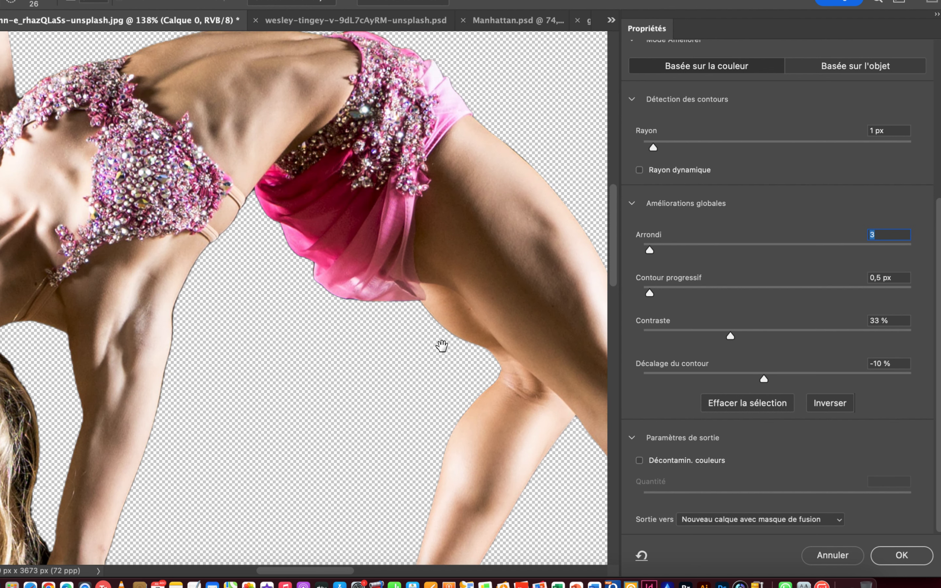
left_click_drag(466, 343, 425, 313)
left_click_drag(334, 296, 311, 275)
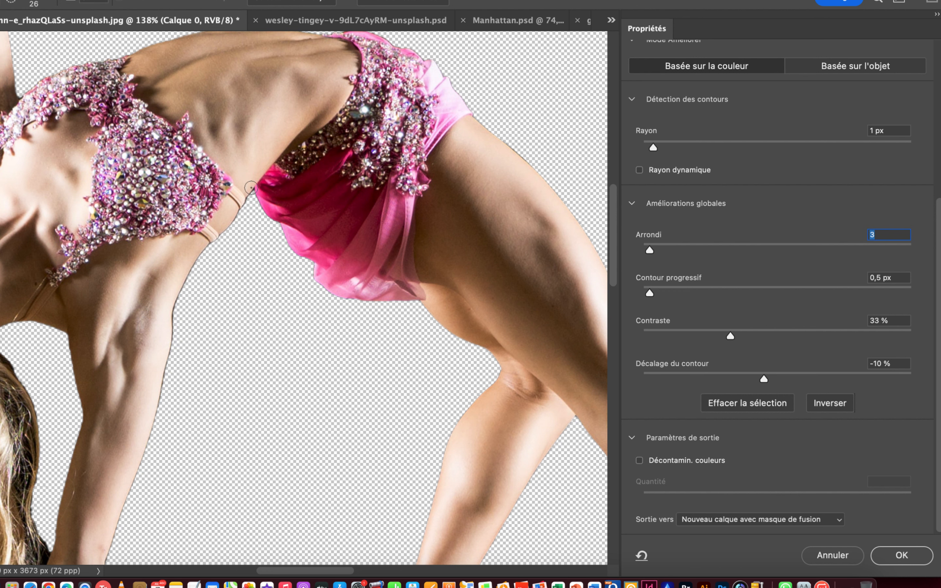
Refine the edge from the costume's side strap down the supporting arm to the wrist, on the side facing the legs.
mouse_move(238, 216)
left_mouse_down()
mouse_move(205, 254)
mouse_move(173, 317)
left_mouse_up()
left_click_drag(163, 394, 137, 479)
mouse_move(119, 531)
left_mouse_down()
mouse_move(116, 544)
mouse_move(361, 315)
mouse_move(344, 329)
left_mouse_up()
left_click_drag(335, 450, 318, 558)
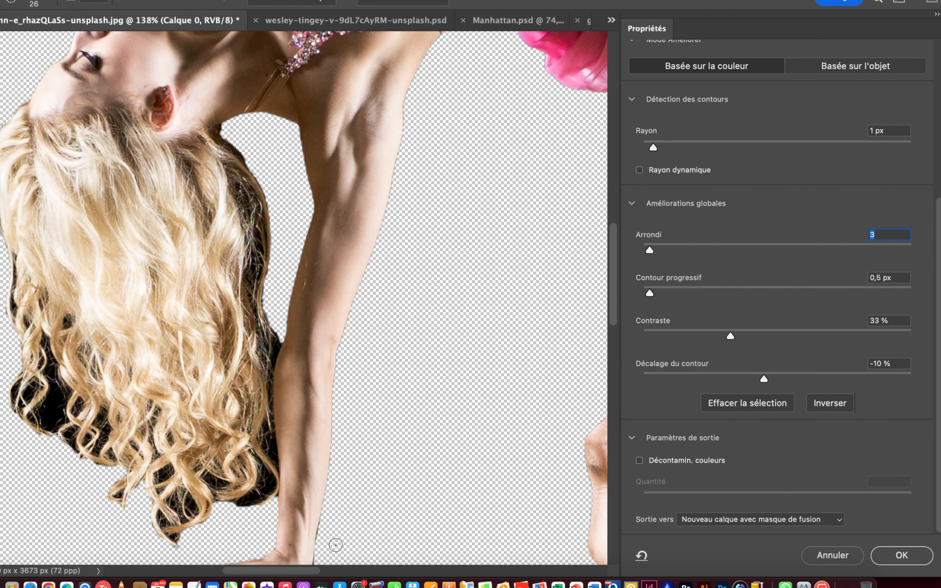
Refine the supporting hand's edge along the fingers and palm, and the small gap between the wrist and the hair.
mouse_move(340, 536)
left_mouse_down()
mouse_move(422, 382)
mouse_move(391, 415)
left_mouse_up()
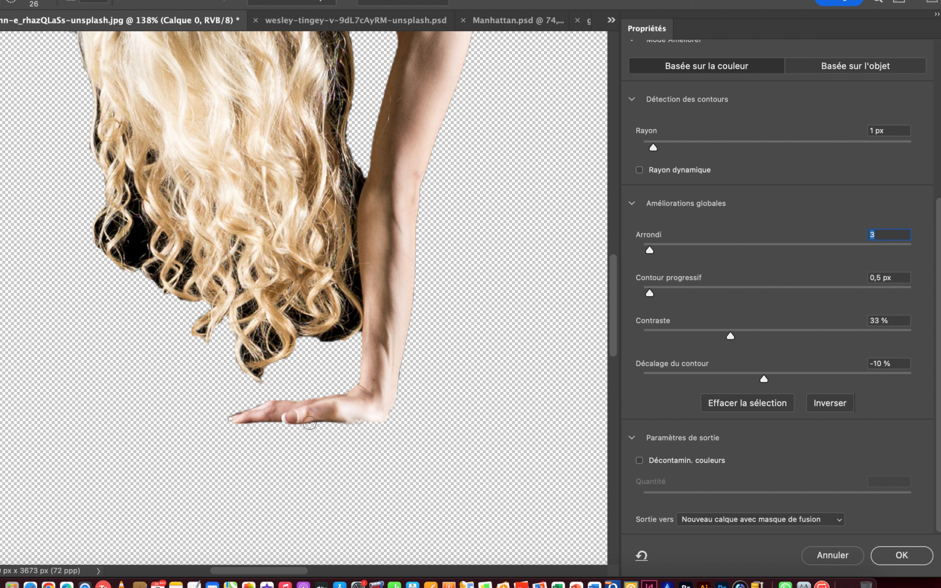
left_click_drag(284, 422, 228, 421)
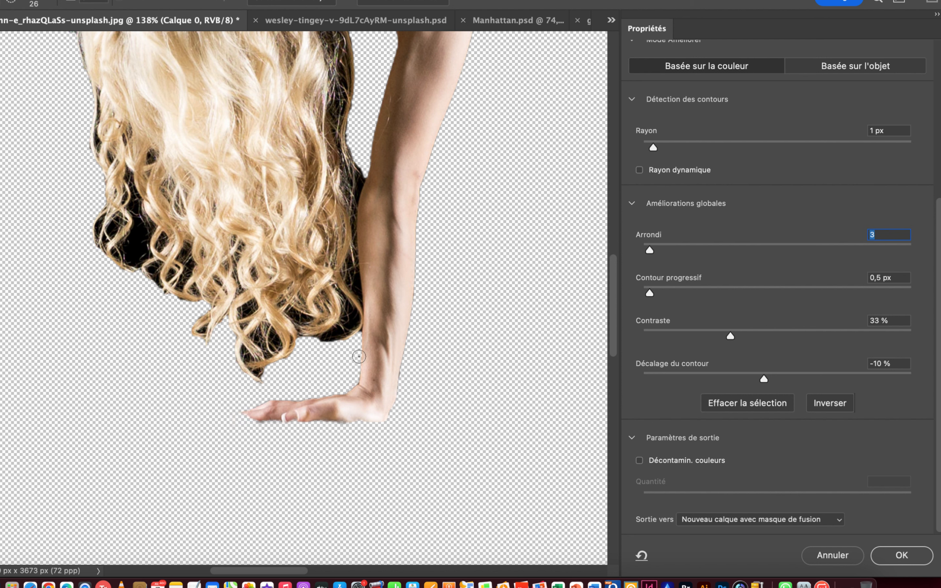
left_click_drag(360, 334, 357, 337)
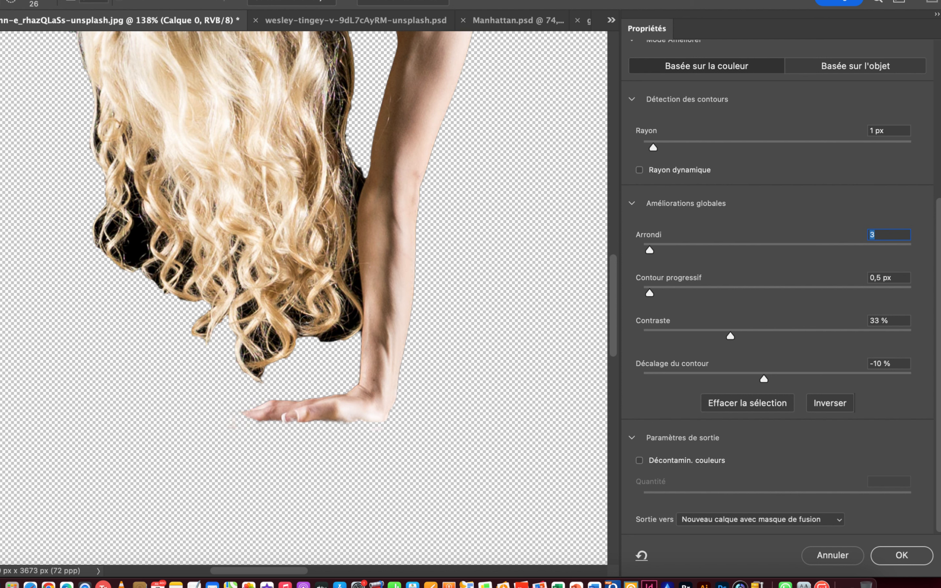
left_click_drag(268, 335, 267, 337)
Refine the hair edge facing the supporting arm, from the curl tips up to the neck, with the brush enlarged to 103.
mouse_move(290, 352)
left_mouse_down()
mouse_move(346, 342)
mouse_move(334, 323)
mouse_move(330, 330)
mouse_move(352, 185)
mouse_move(345, 150)
mouse_move(355, 105)
mouse_move(336, 116)
mouse_move(344, 124)
mouse_move(340, 78)
left_mouse_up()
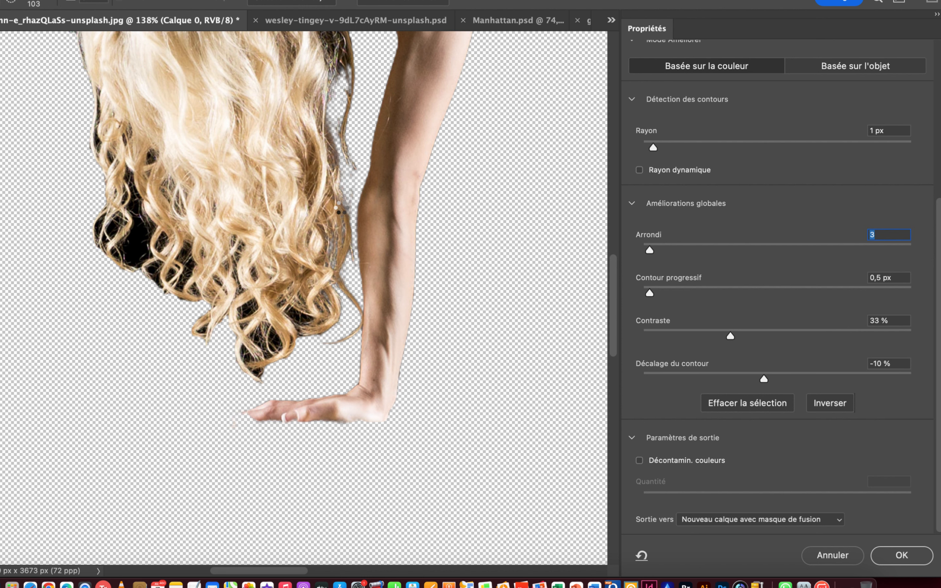
key("space")
mouse_move(349, 163)
left_mouse_down()
mouse_move(352, 372)
mouse_move(339, 233)
mouse_move(312, 188)
mouse_move(321, 193)
mouse_move(302, 188)
mouse_move(307, 207)
mouse_move(330, 229)
left_mouse_up()
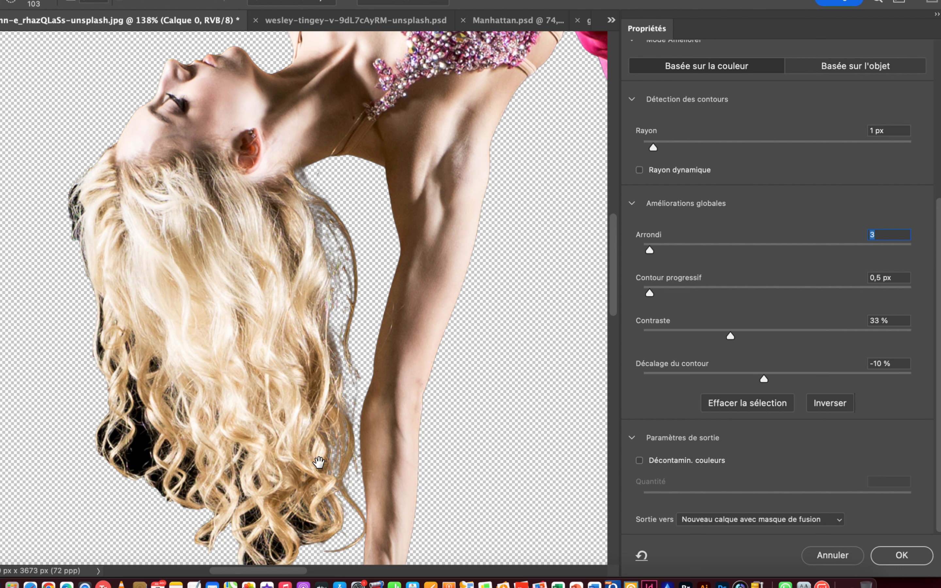
Clear the black background from the hanging curl tips and the hair's outer side up to the forehead.
scroll(344, 448, "down", 5)
scroll(343, 448, "left", 5)
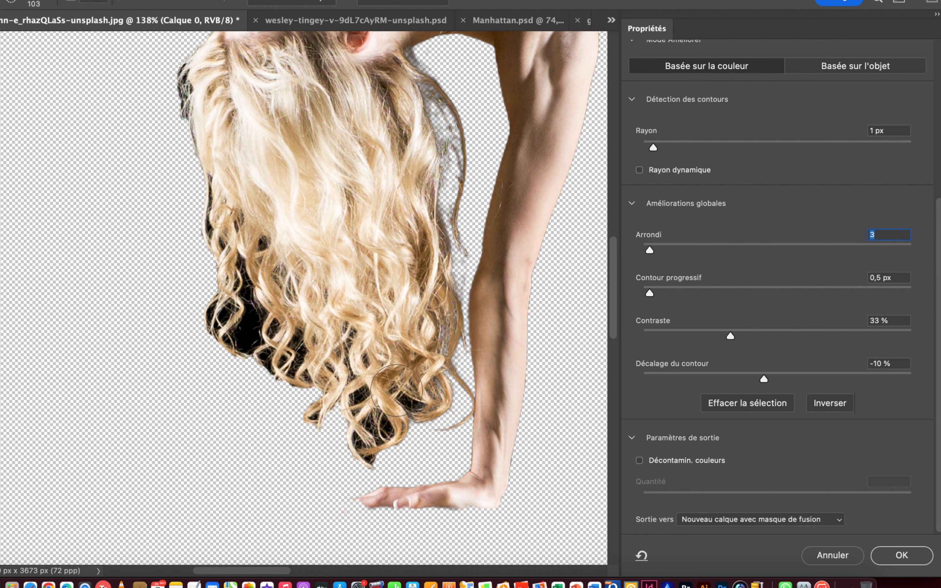
mouse_move(367, 439)
left_mouse_down()
mouse_move(385, 464)
mouse_move(366, 433)
mouse_move(362, 394)
mouse_move(355, 401)
mouse_move(361, 364)
mouse_move(344, 339)
mouse_move(308, 405)
mouse_move(313, 470)
mouse_move(299, 354)
mouse_move(291, 372)
mouse_move(286, 325)
mouse_move(281, 376)
mouse_move(283, 330)
mouse_move(262, 247)
mouse_move(251, 241)
mouse_move(253, 265)
mouse_move(209, 182)
mouse_move(211, 209)
mouse_move(214, 167)
mouse_move(243, 337)
mouse_move(216, 304)
mouse_move(254, 347)
mouse_move(212, 316)
mouse_move(196, 324)
mouse_move(227, 336)
mouse_move(205, 317)
mouse_move(275, 365)
mouse_move(278, 290)
mouse_move(274, 329)
mouse_move(245, 353)
mouse_move(236, 333)
left_mouse_up()
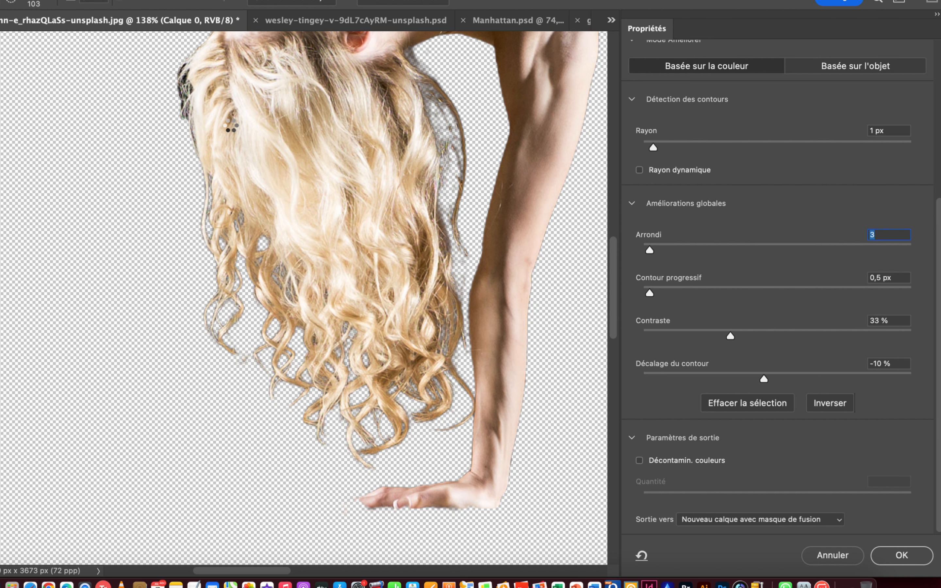
scroll(248, 248, "up", 6)
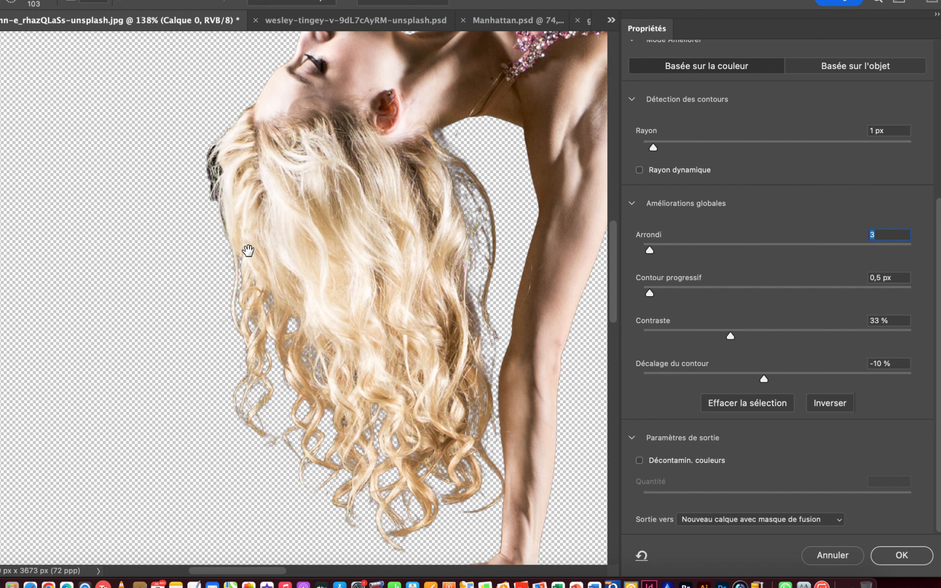
left_click(210, 268)
left_click_drag(210, 267, 193, 267)
mouse_move(252, 286)
left_mouse_down()
mouse_move(236, 214)
mouse_move(243, 195)
mouse_move(232, 222)
mouse_move(233, 277)
mouse_move(239, 195)
mouse_move(266, 150)
mouse_move(239, 212)
mouse_move(220, 217)
left_mouse_up()
Refine the face profile from the forehead to the chin, and the edge from the neck to the raised arm's shoulder, with brush size 18.
mouse_move(304, 86)
left_mouse_down()
mouse_move(348, 122)
mouse_move(279, 252)
left_mouse_up()
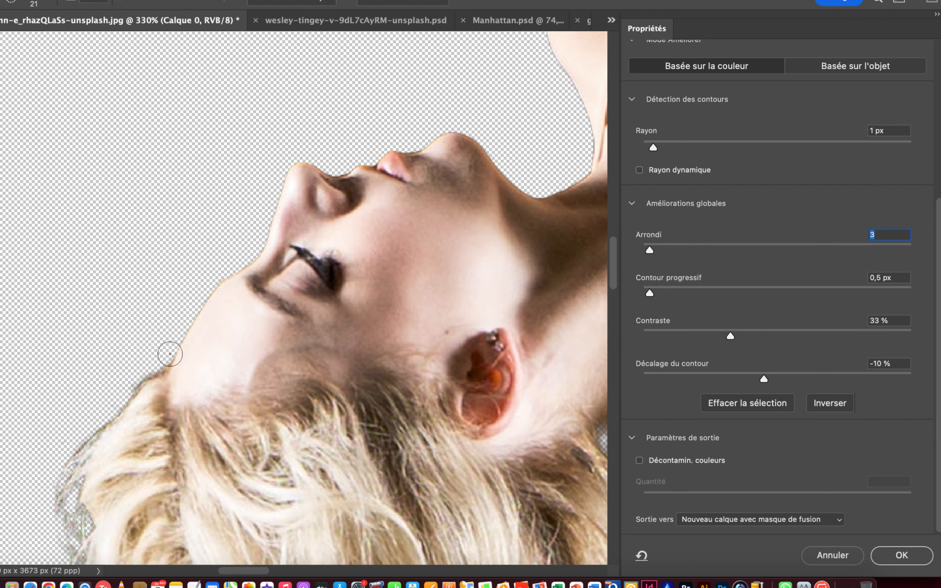
left_click_drag(176, 314, 172, 314)
mouse_move(172, 368)
left_mouse_down()
mouse_move(224, 279)
mouse_move(256, 255)
mouse_move(301, 164)
mouse_move(365, 168)
mouse_move(460, 136)
mouse_move(558, 191)
left_mouse_up()
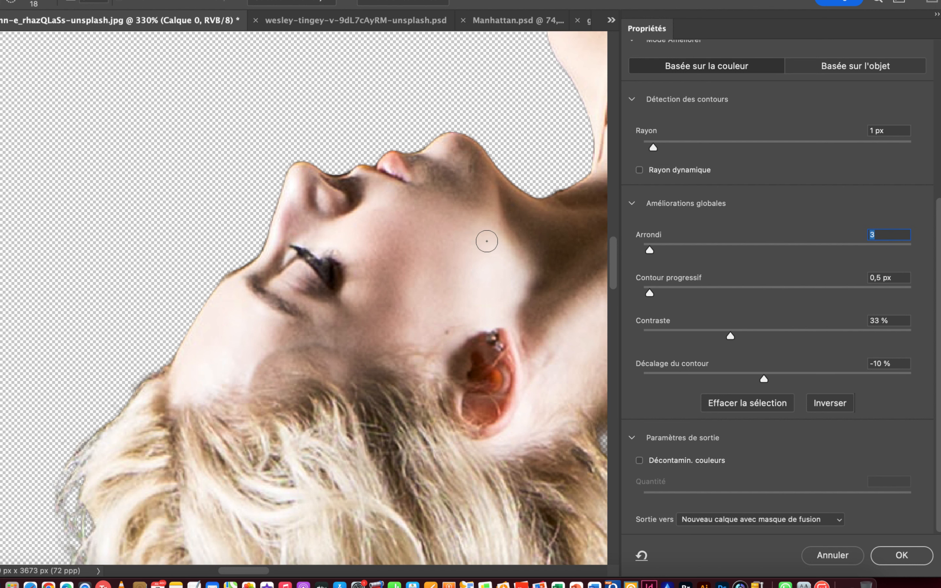
left_click_drag(559, 143, 367, 314)
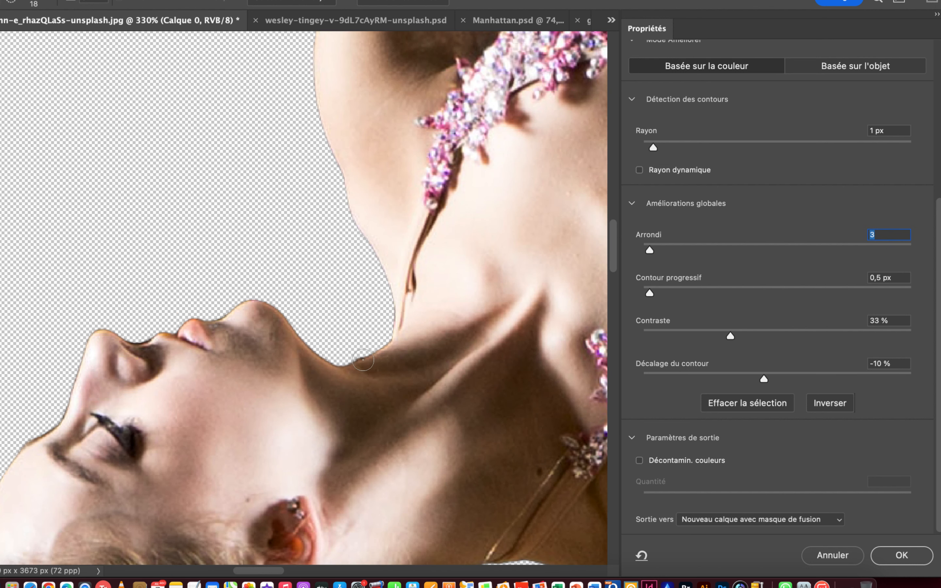
mouse_move(364, 356)
left_mouse_down()
mouse_move(390, 331)
mouse_move(390, 292)
mouse_move(315, 100)
left_mouse_up()
Set the mask's edge shift to -21 %, the feather to 0.3 px and the smoothing to 1.
left_click_drag(760, 378, 749, 378)
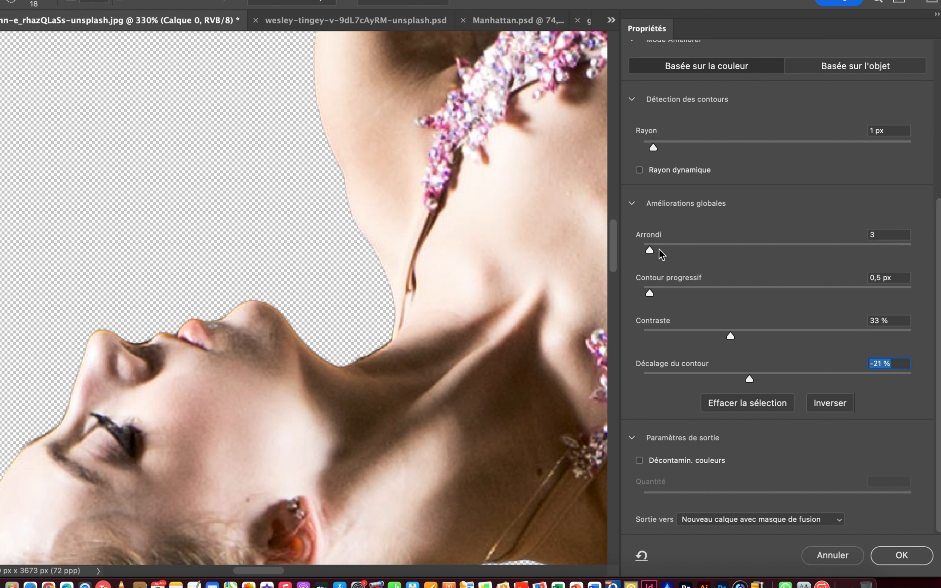
left_click(645, 292)
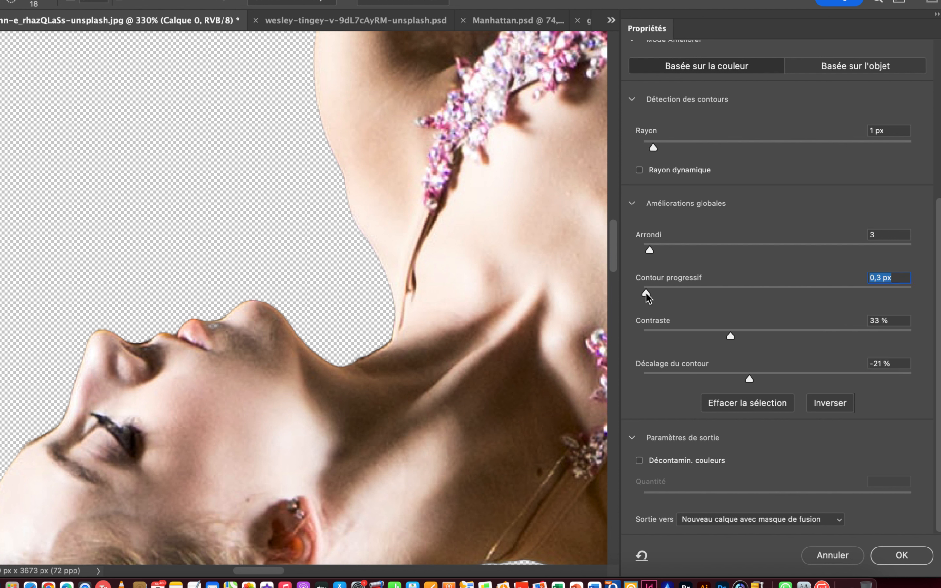
left_click(645, 249)
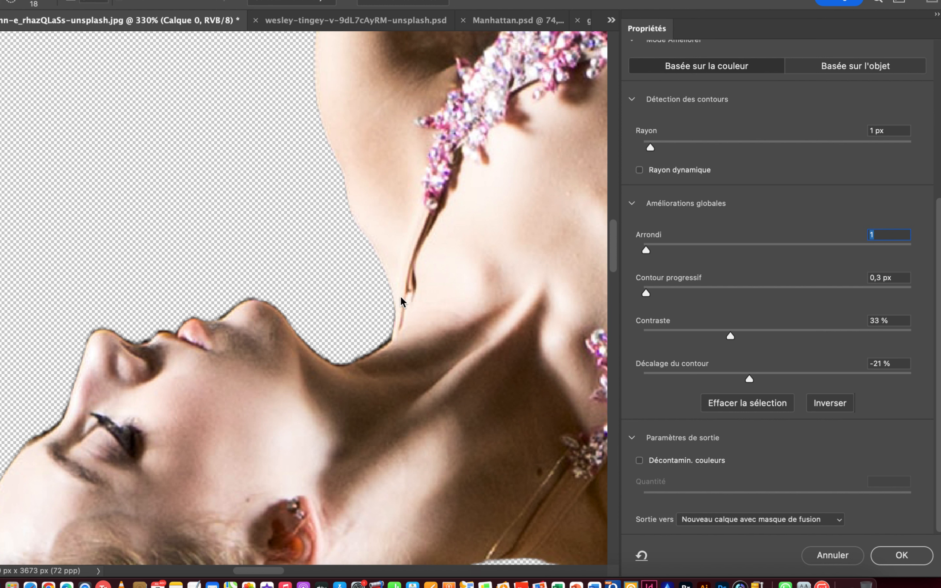
key("shift+Tab")
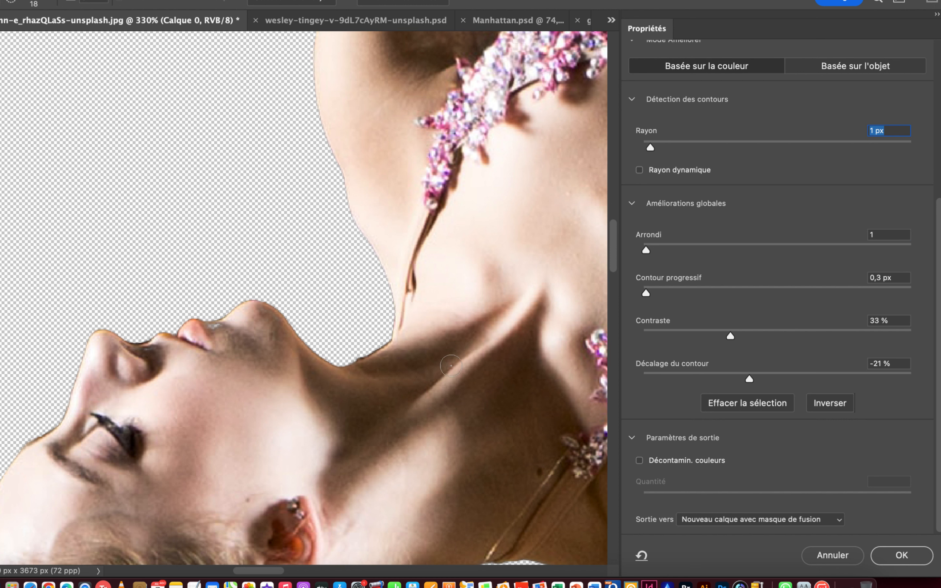
Refine both edges of the raised arm between the shoulder and the wrist with the Refine Edge Brush.
left_click_drag(371, 73, 413, 465)
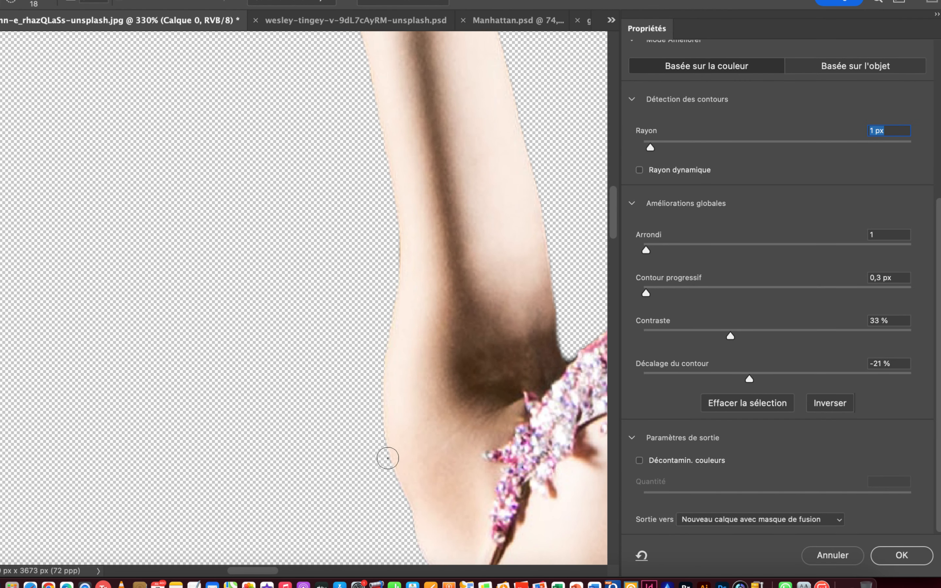
left_click(375, 100)
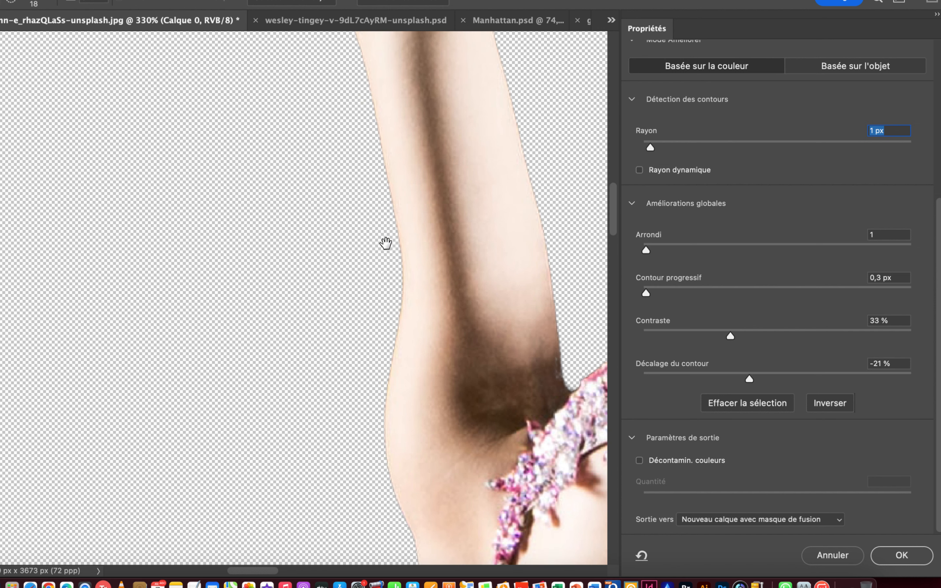
left_click_drag(384, 243, 421, 433)
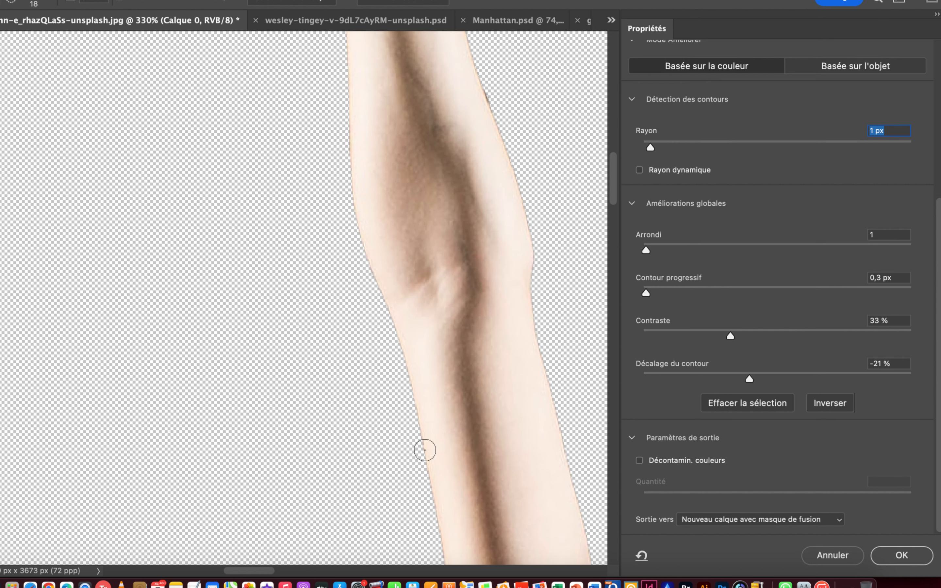
left_click_drag(349, 170, 347, 87)
mouse_move(349, 214)
left_mouse_down()
mouse_move(352, 399)
mouse_move(367, 399)
left_mouse_up()
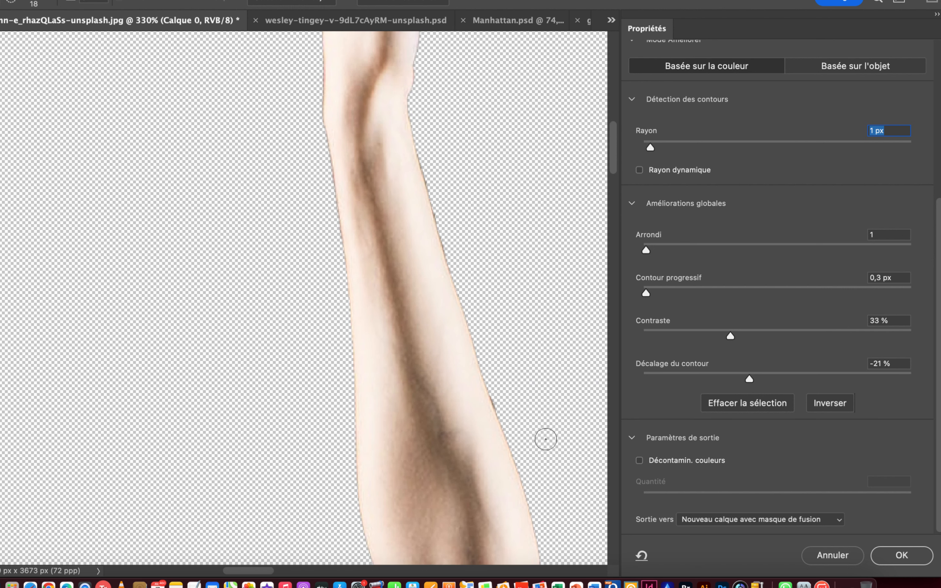
mouse_move(511, 430)
left_mouse_down()
mouse_move(465, 325)
mouse_move(414, 109)
left_mouse_up()
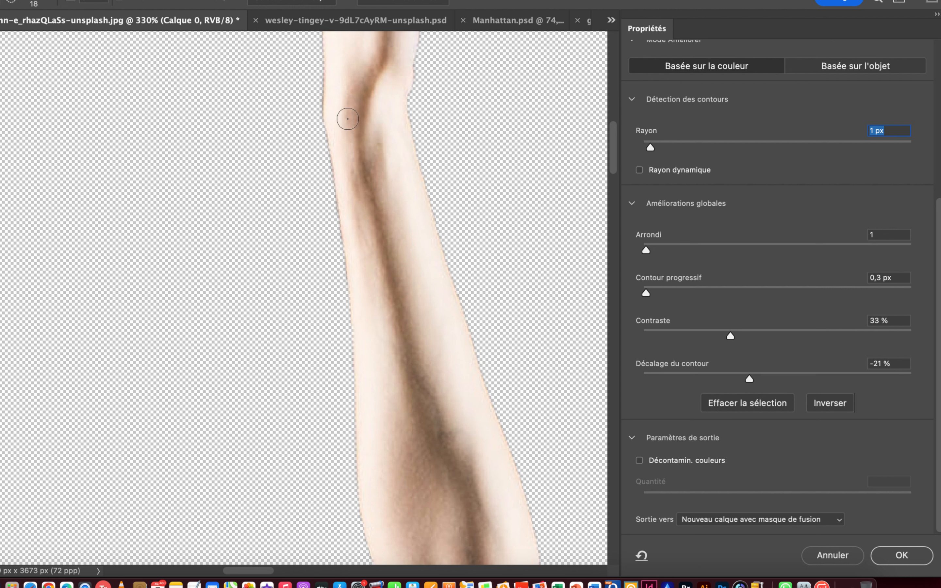
Refine the outline of the raised hand around the fingers, between them and down to the wrist.
left_click_drag(347, 88, 362, 475)
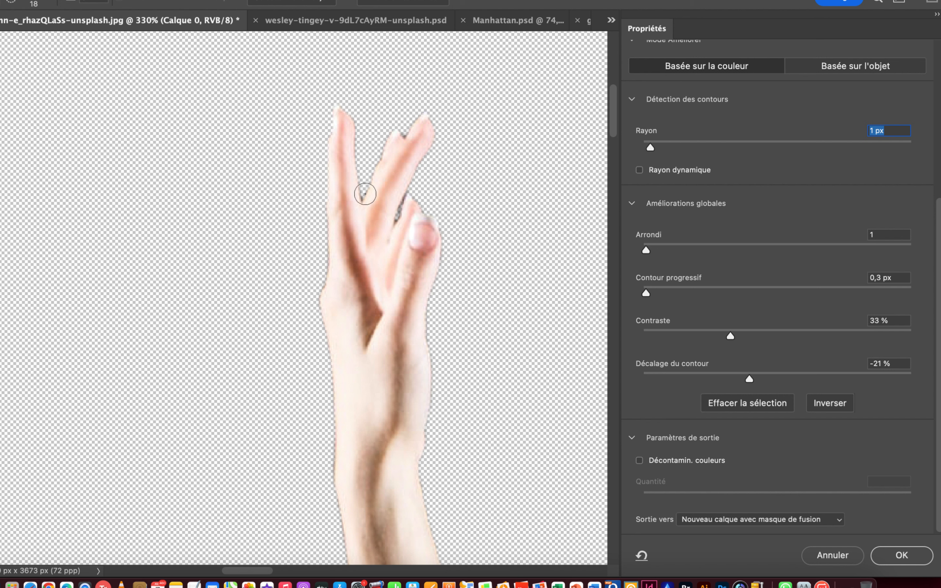
mouse_move(329, 106)
left_mouse_down()
mouse_move(323, 295)
mouse_move(342, 552)
left_mouse_up()
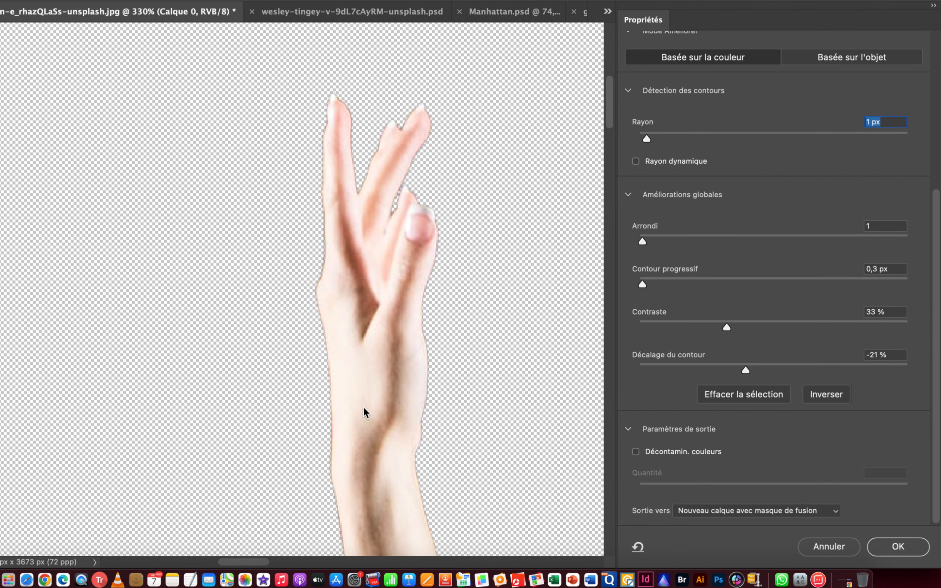
Examine the cutout edges up close along the raised arm, the face, the hair curls and the supporting arm.
left_click_drag(384, 441, 403, 166)
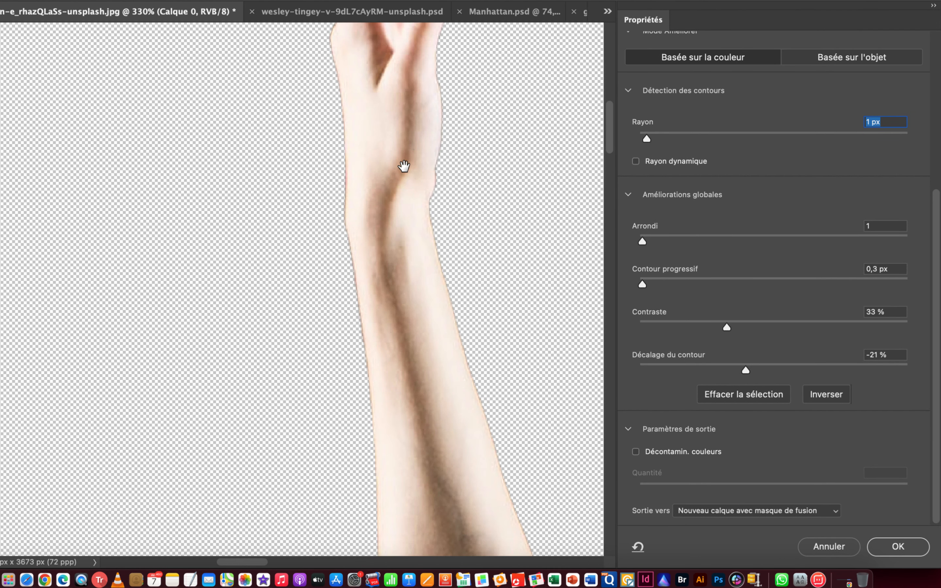
left_click_drag(426, 435, 421, 148)
left_click_drag(426, 414, 391, 183)
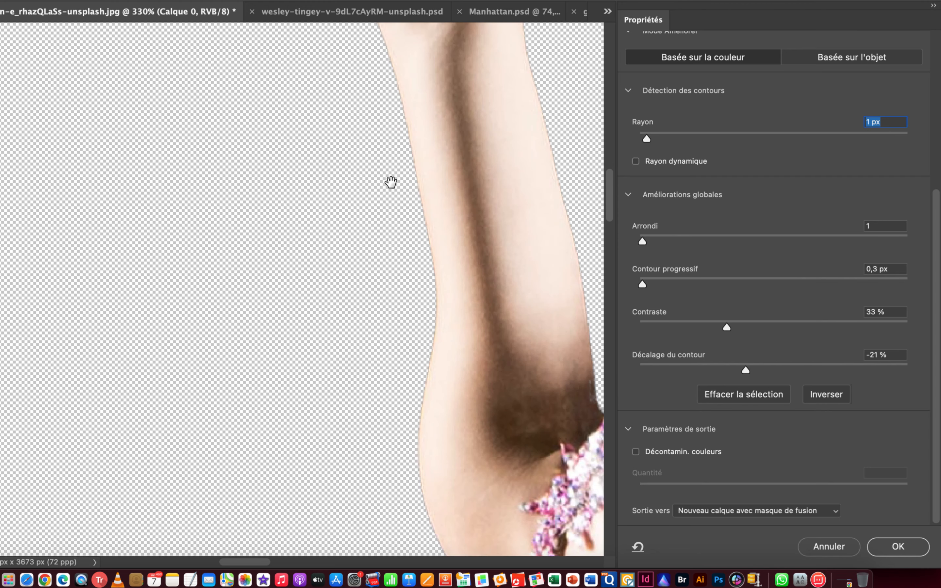
left_click_drag(422, 460, 364, 210)
left_click_drag(372, 533, 457, 235)
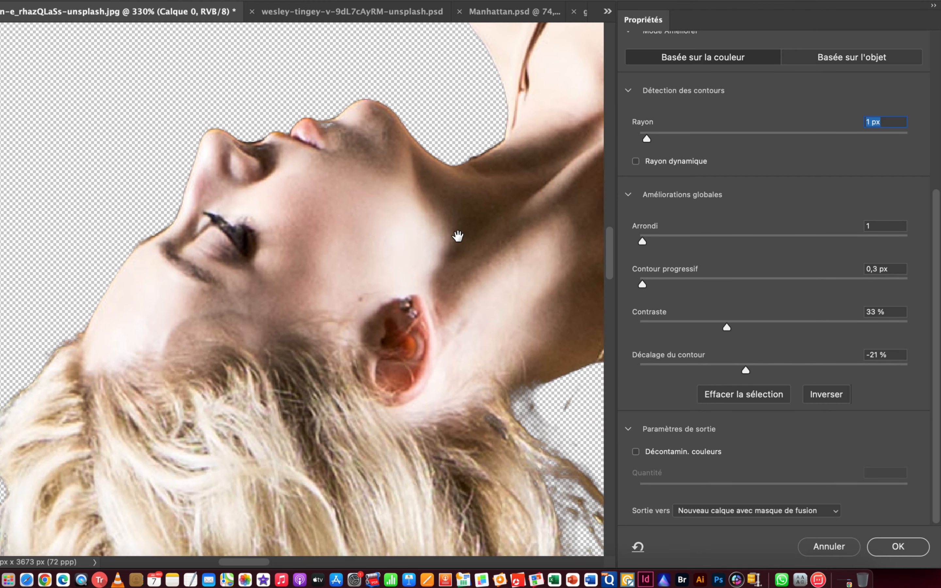
left_click_drag(374, 404, 475, 186)
mouse_move(392, 476)
left_mouse_down()
mouse_move(407, 410)
mouse_move(481, 411)
left_mouse_up()
left_click_drag(369, 474, 309, 257)
left_click_drag(419, 473, 361, 319)
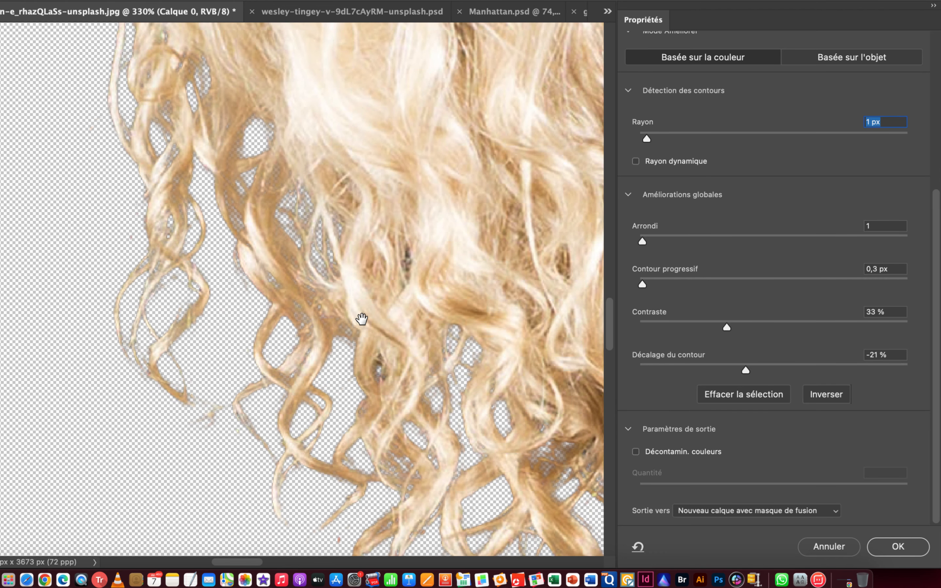
left_click_drag(458, 446, 315, 335)
left_click_drag(504, 300, 306, 389)
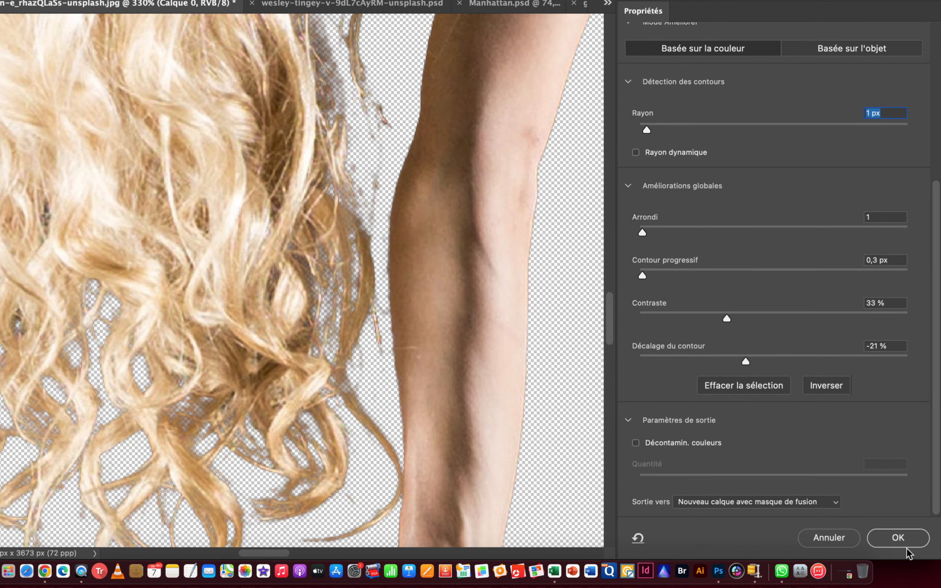
Apply the edge refinement, outputting the dancer to a new layer with a layer mask.
left_click(896, 547)
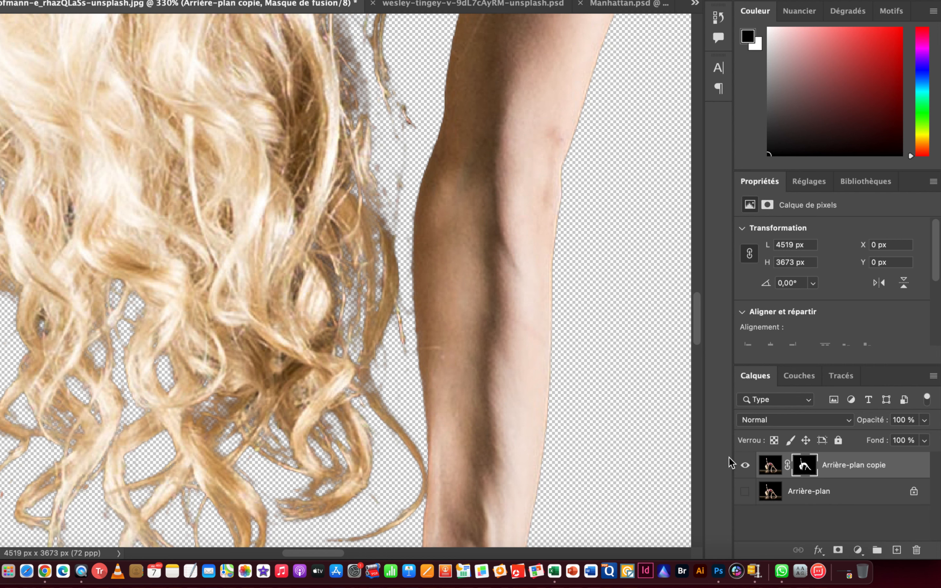
left_click_drag(628, 393, 524, 405)
mouse_move(593, 362)
left_mouse_down()
mouse_move(412, 385)
mouse_move(381, 384)
mouse_move(350, 362)
left_mouse_up()
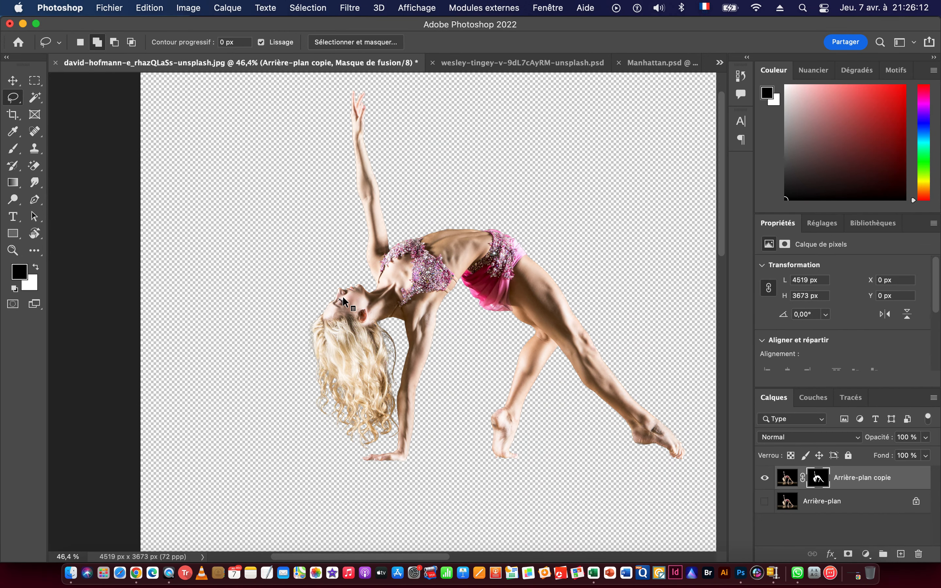
Select a one-pixel-wide column through the raised hand with the Single Column Marquee tool.
left_click_drag(526, 306, 541, 304)
left_click_drag(485, 317, 464, 316)
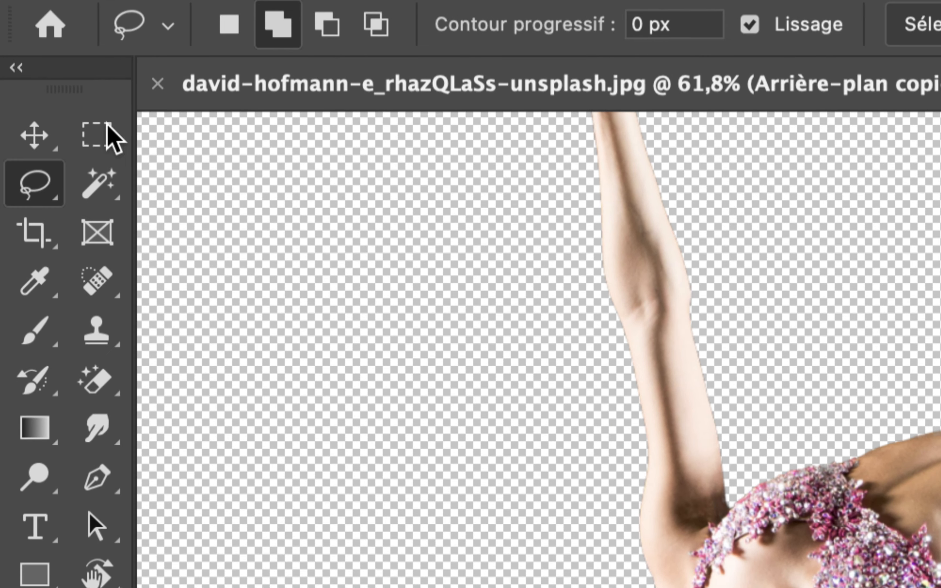
left_click(35, 81)
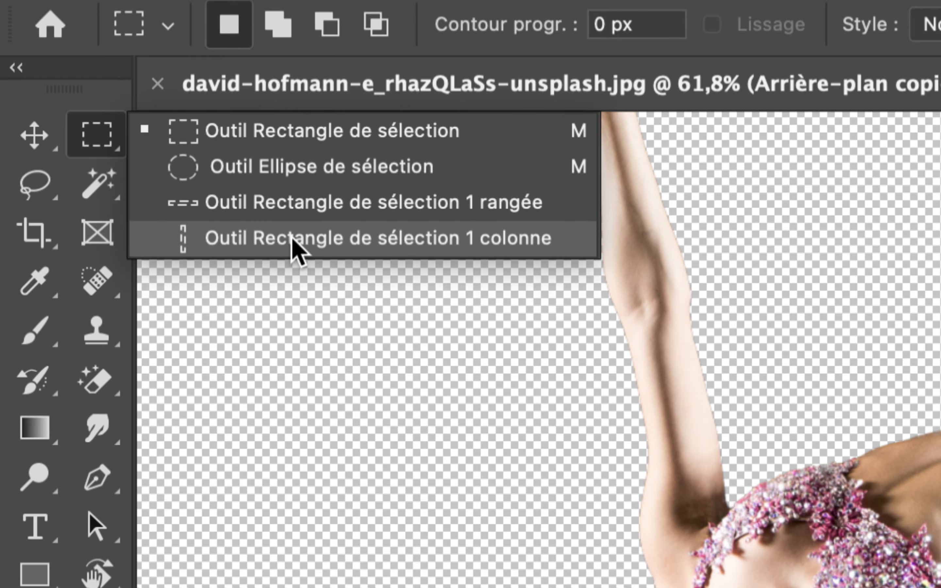
left_click(295, 249)
key("super+space")
left_click_drag(354, 263, 347, 234)
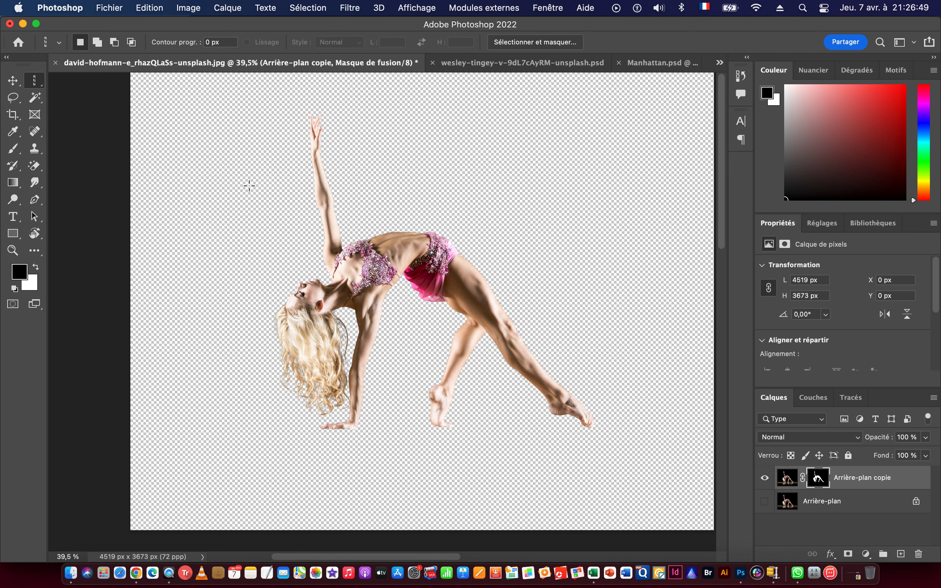
left_click(315, 142)
Move the one-pixel column selection sideways to X 1444 px at pixel-level magnification.
key("super+space")
left_click_drag(315, 141, 559, 183)
left_click_drag(481, 198, 404, 202)
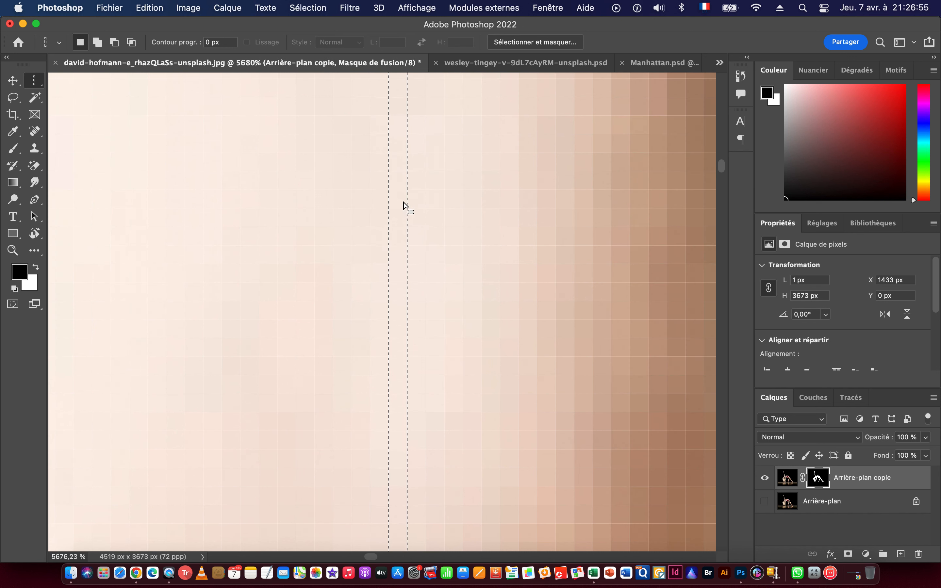
key("super+space")
left_click_drag(420, 201, 401, 225)
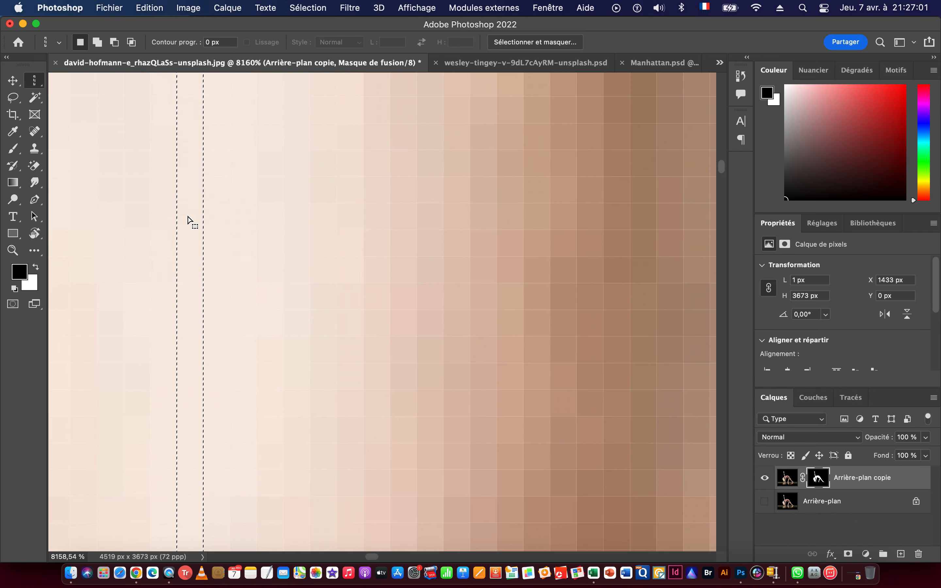
left_click_drag(195, 219, 251, 250)
Show the original Arrière-plan layer beneath the masked dancer copy.
left_click_drag(459, 360, 357, 269)
left_click_drag(434, 369, 403, 281)
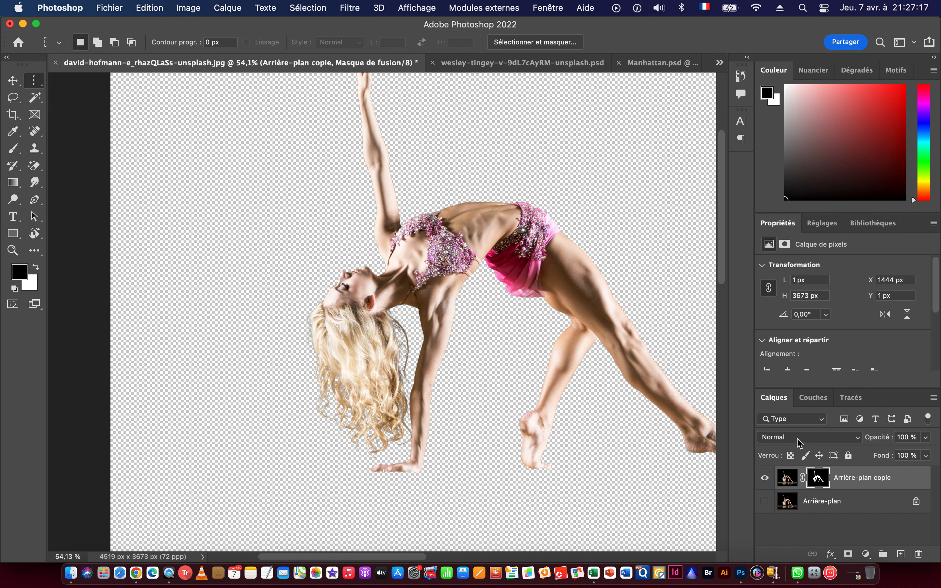
left_click(765, 502)
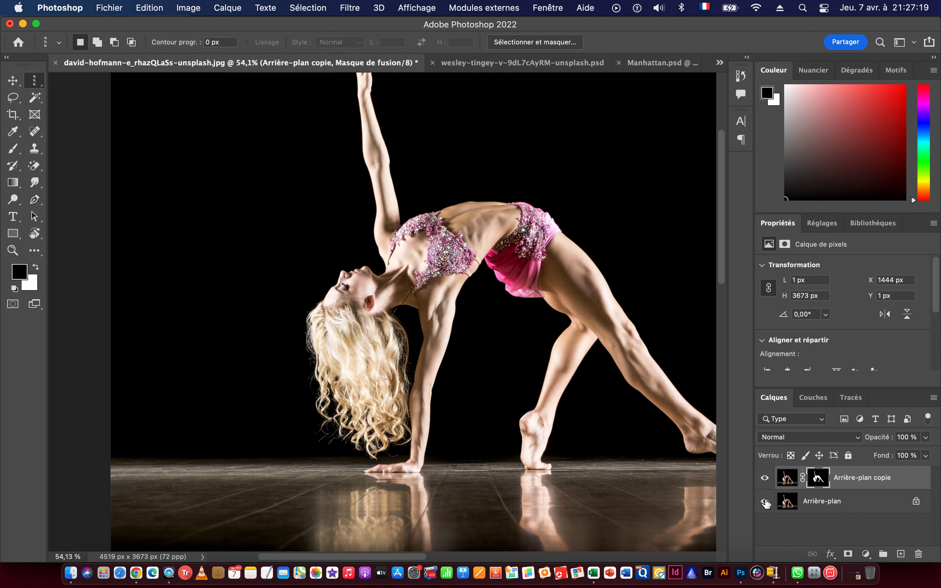
Hide the Arrière-plan layer and clear the one-pixel column selection.
left_click(765, 502)
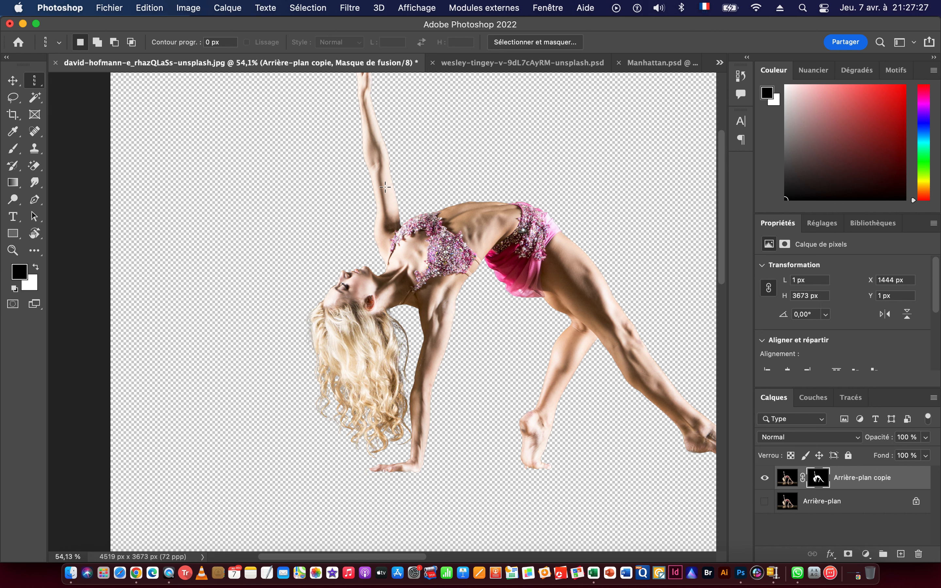
left_click_drag(426, 235, 447, 284)
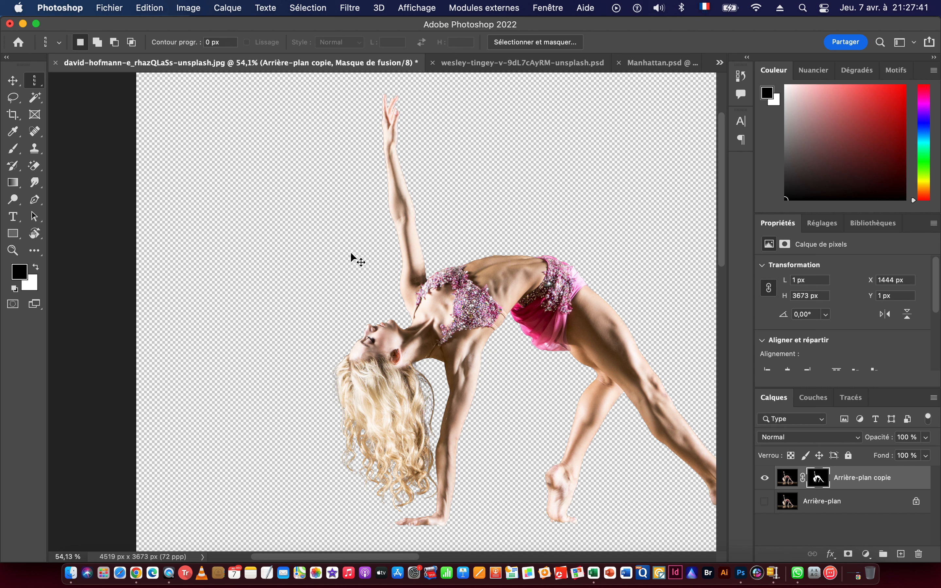
key("super+a")
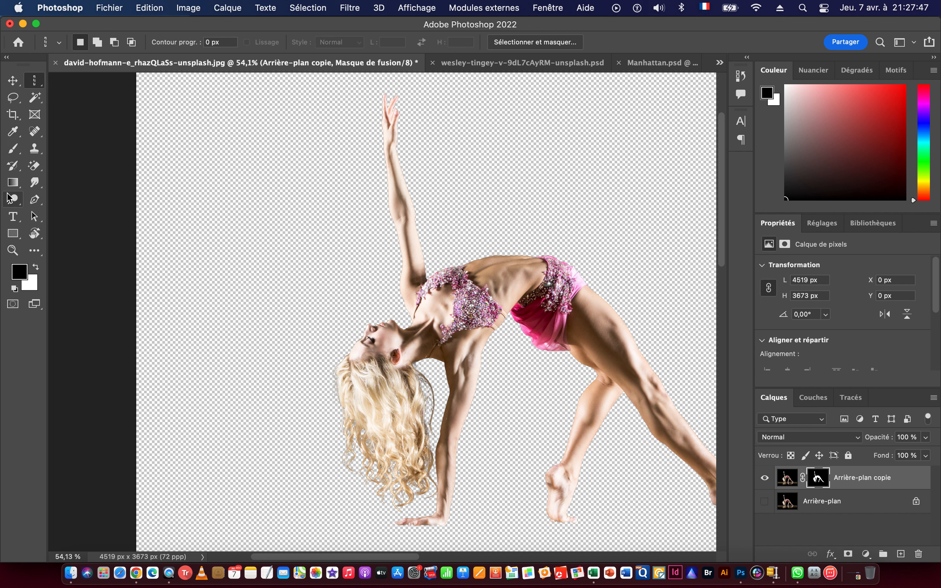
Draw a straight vertical Pen path beside the dancer, from fingertip height to the supporting hand's level, and save it as Tracé 1.
left_click(36, 200)
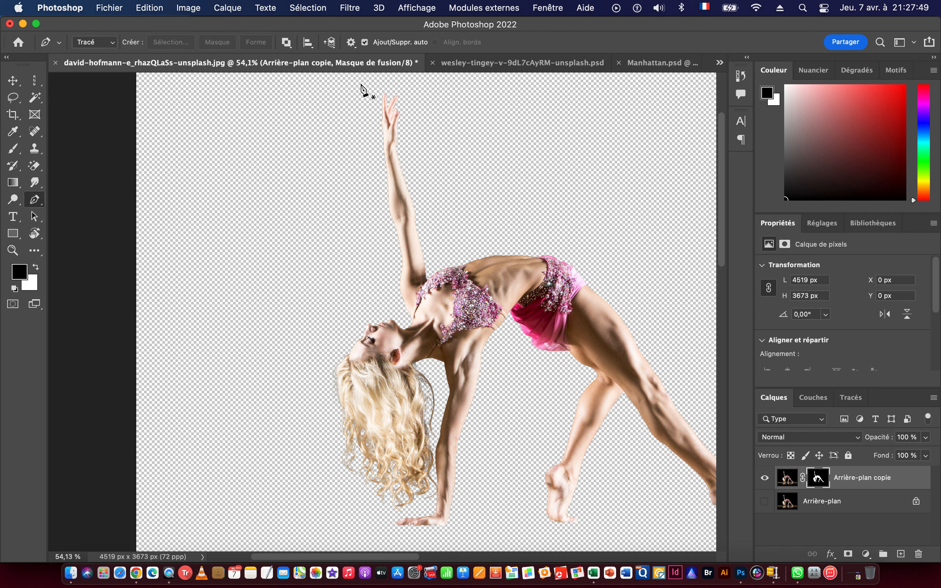
left_click(372, 94)
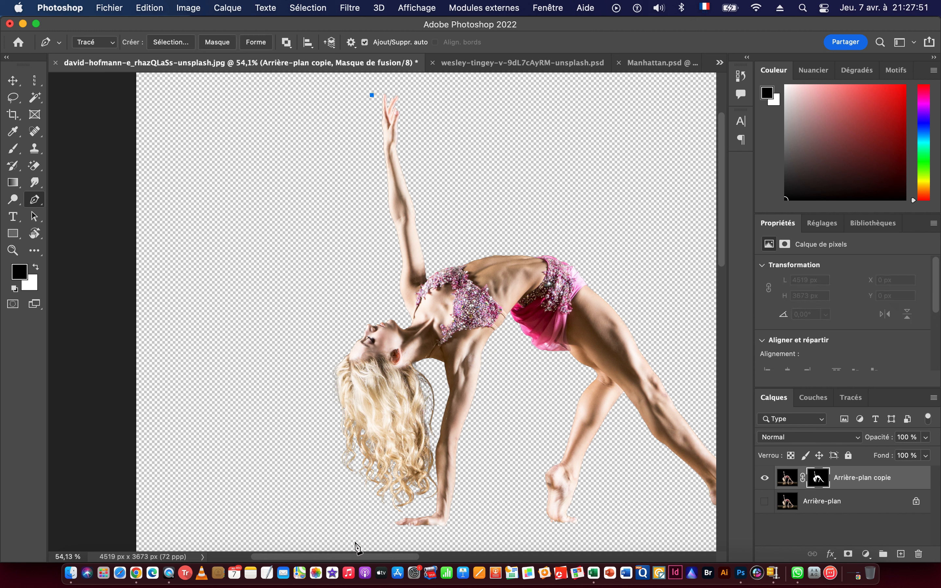
left_click(371, 526, "shift")
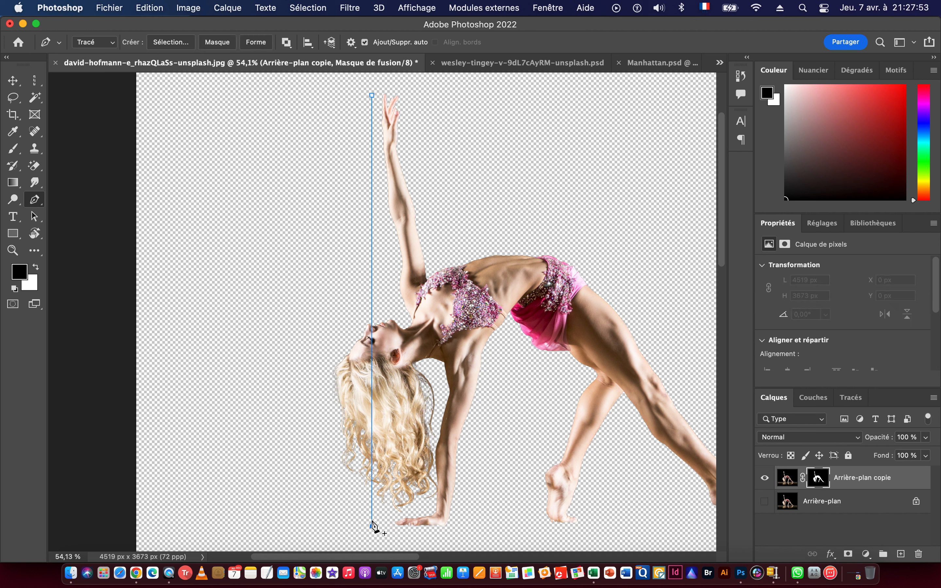
left_click(854, 403)
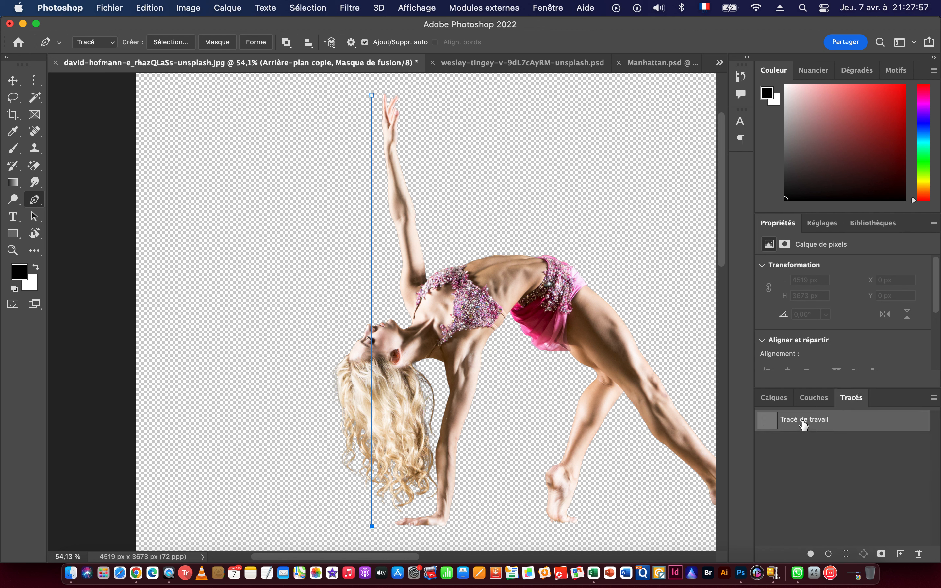
double_click(804, 420)
left_click(548, 278)
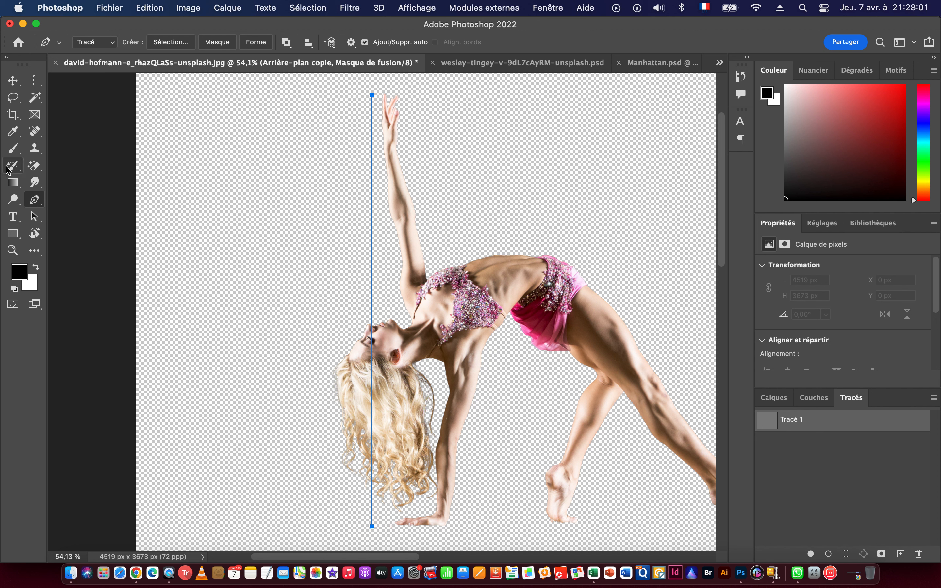
Switch to the Pencil tool with a 2 px tip.
left_click_drag(14, 155, 68, 161)
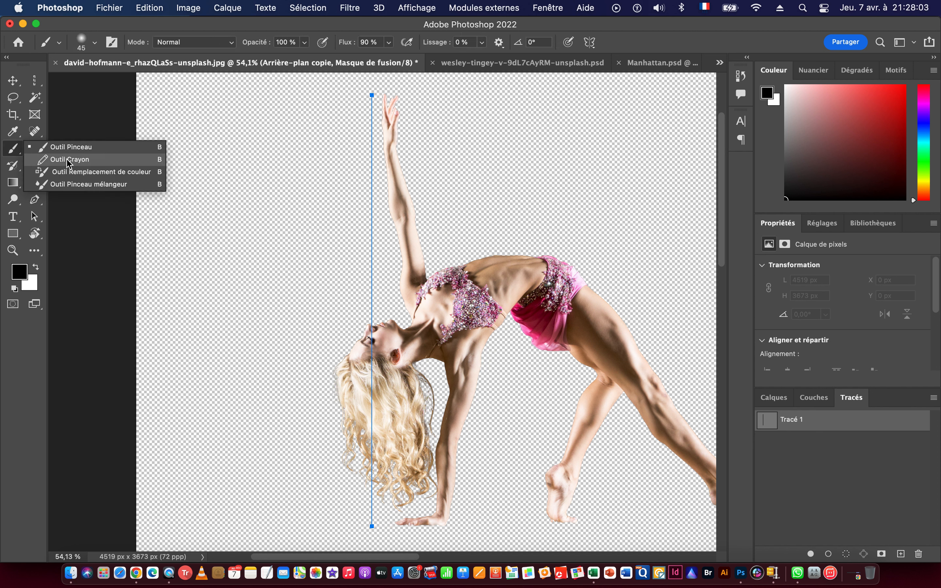
left_click(60, 164)
left_click(96, 43)
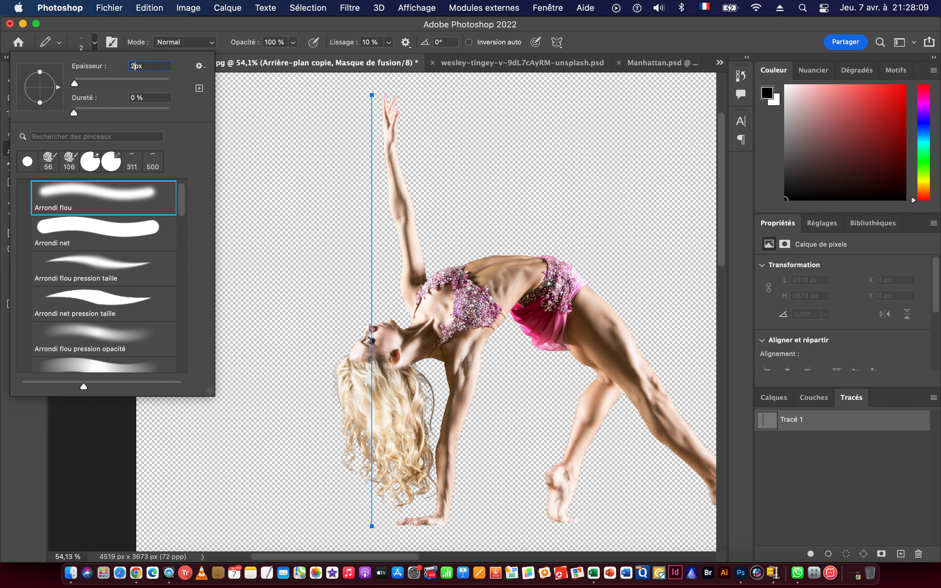
key("Return")
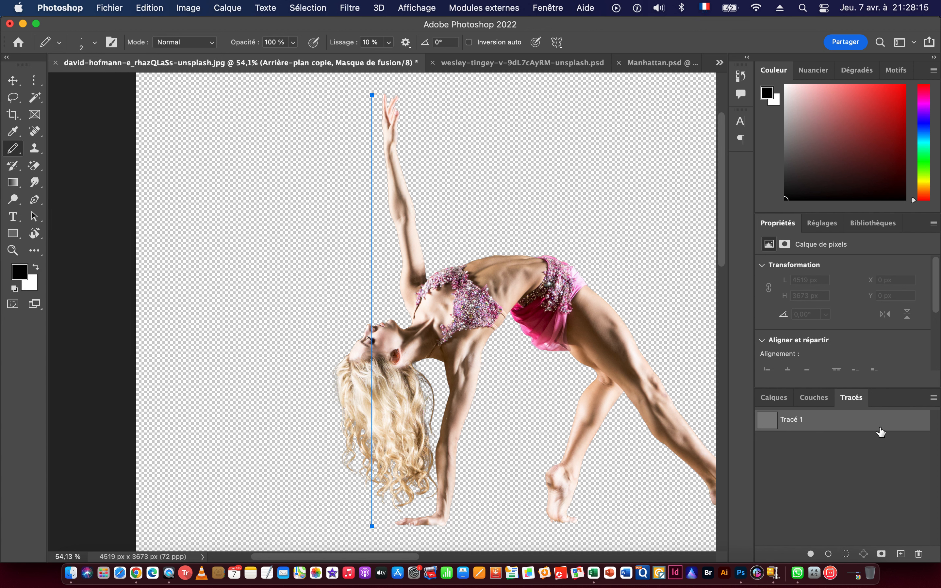
Add a new layer above the dancer, stroke Tracé 1 on it with the white pencil, and deselect the path.
left_click(774, 400)
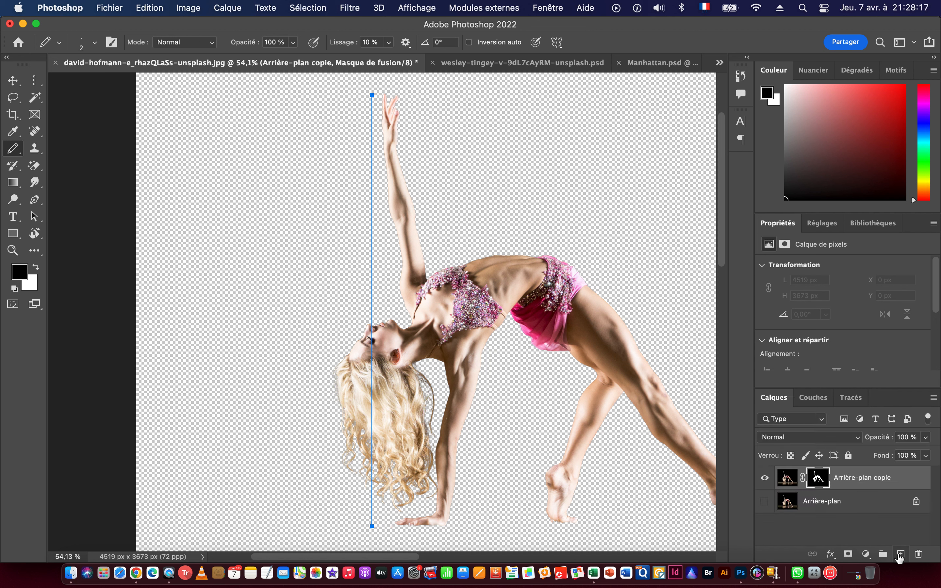
left_click(900, 554)
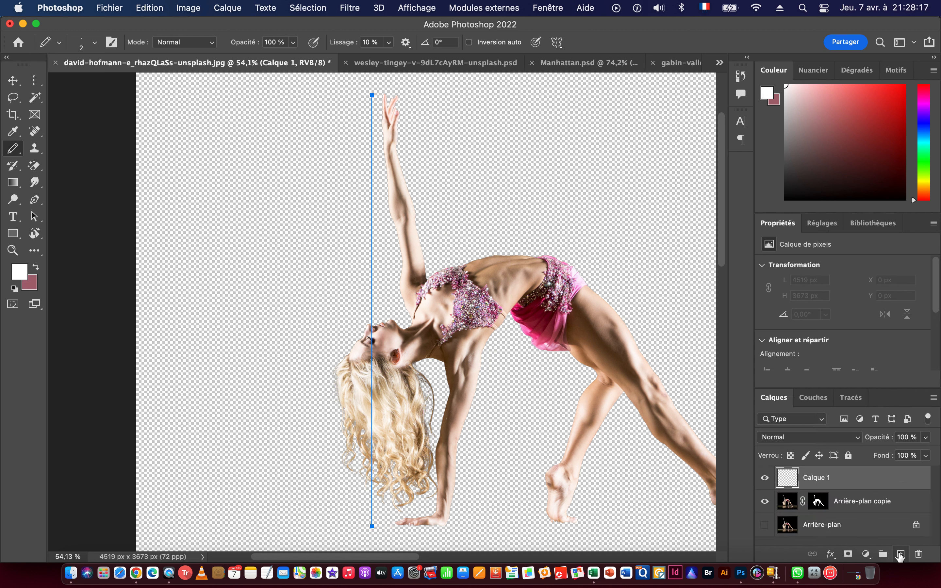
left_click(851, 401)
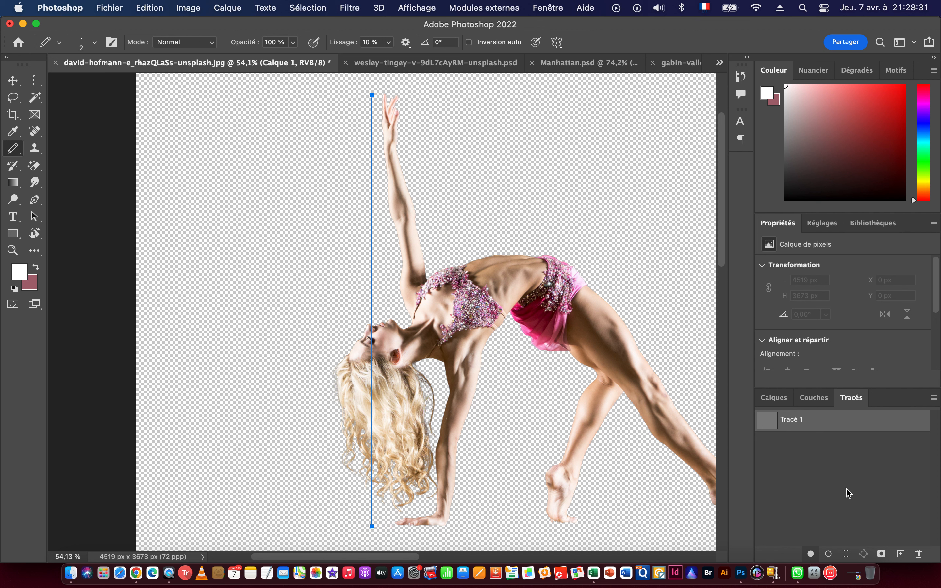
left_click(788, 452)
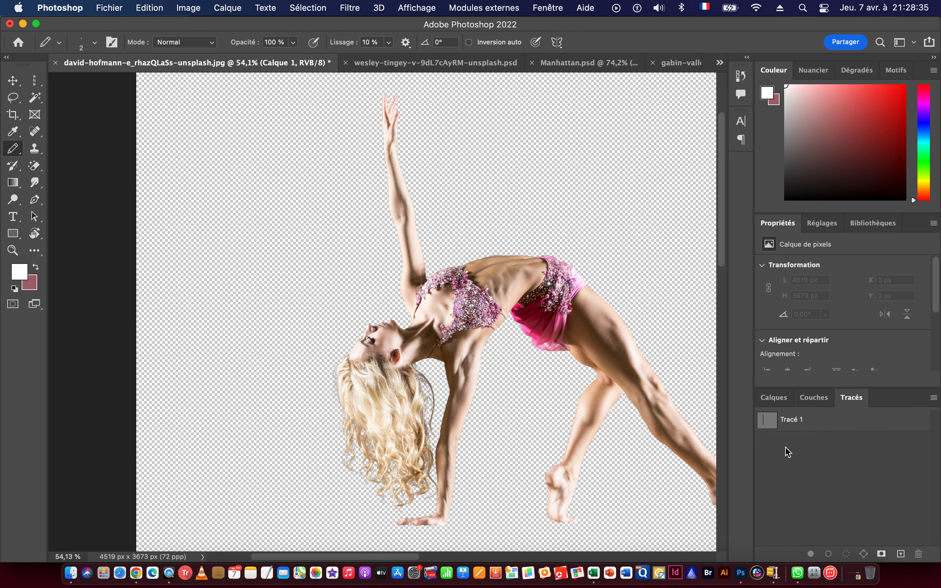
left_click(773, 427)
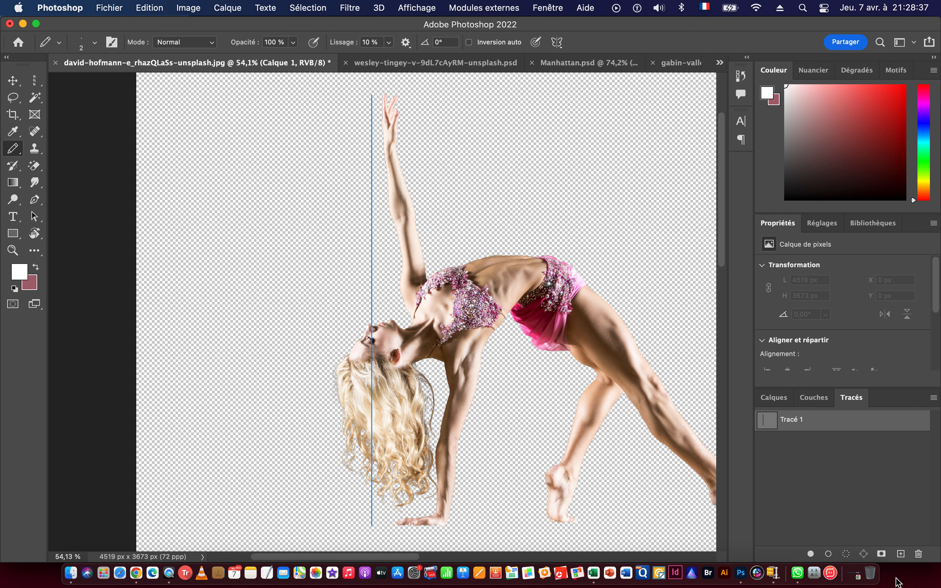
left_click(828, 556)
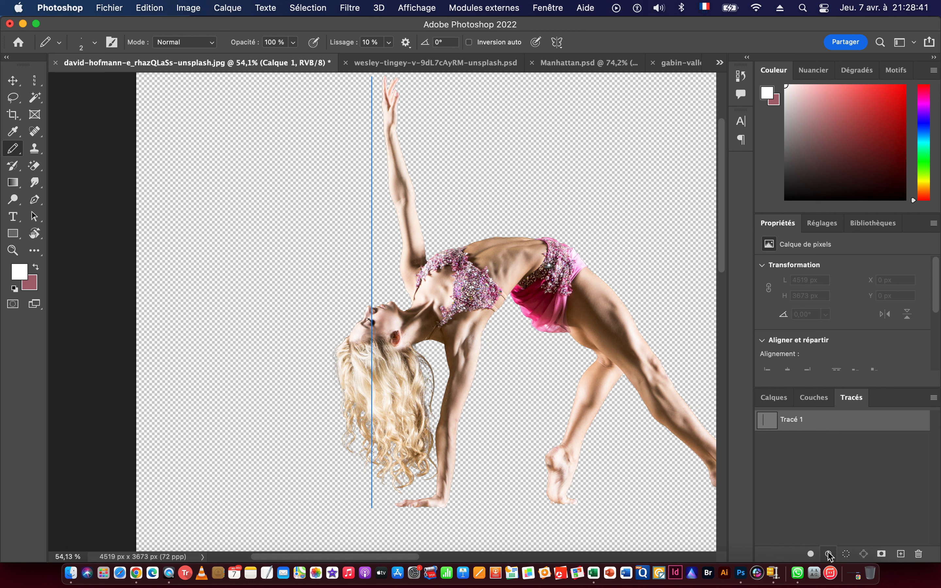
left_click(790, 466)
key("super+space")
left_click_drag(357, 175, 468, 201)
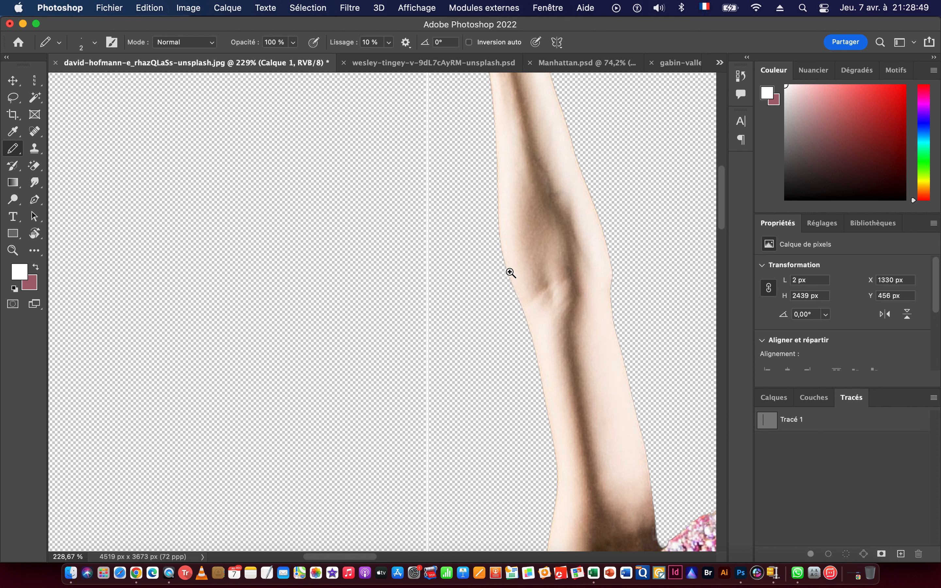
left_click_drag(446, 264, 515, 264)
left_click_drag(371, 261, 262, 260)
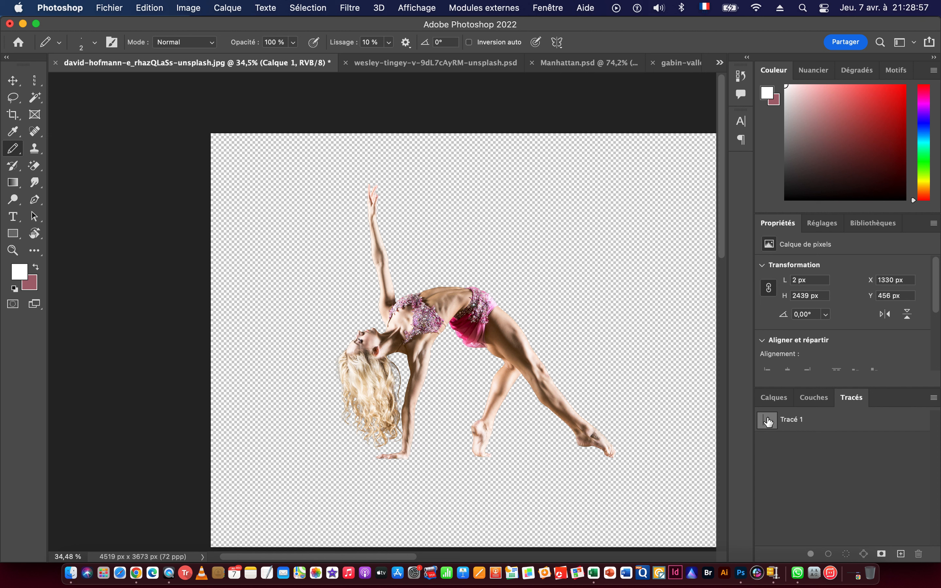
Load the white line on Calque 1 as a selection.
left_click(781, 398)
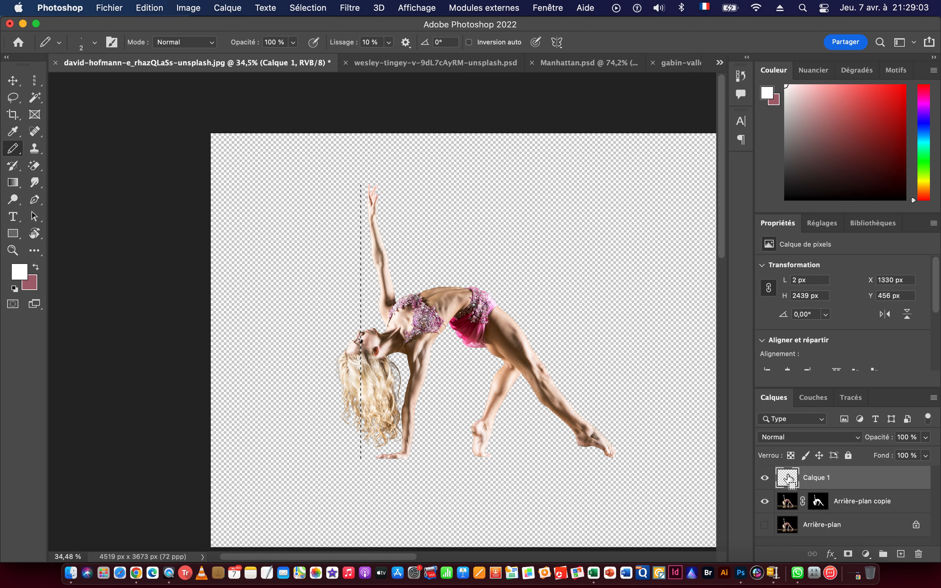
left_click_drag(324, 249, 466, 263)
left_click_drag(525, 271, 425, 260)
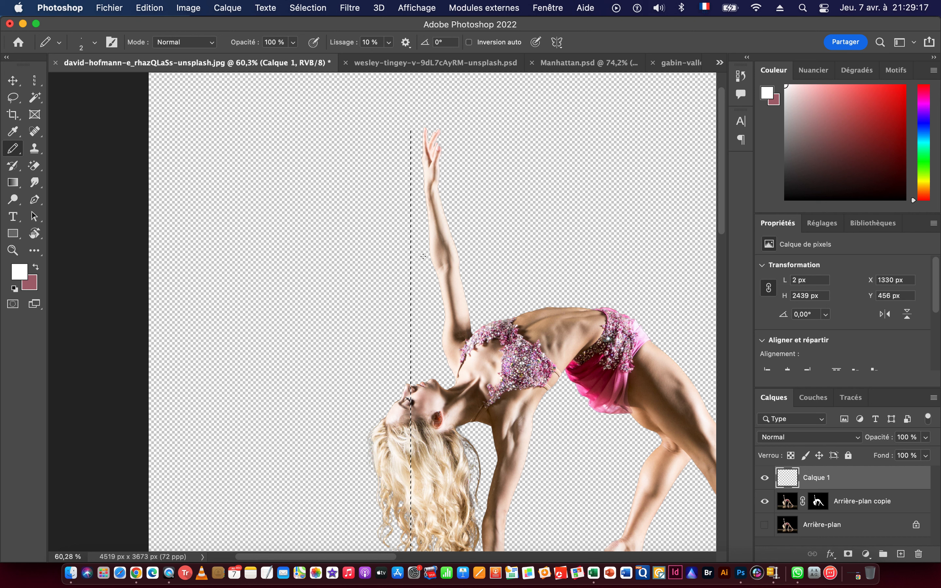
left_click_drag(387, 218, 306, 216)
left_click_drag(379, 292, 370, 273)
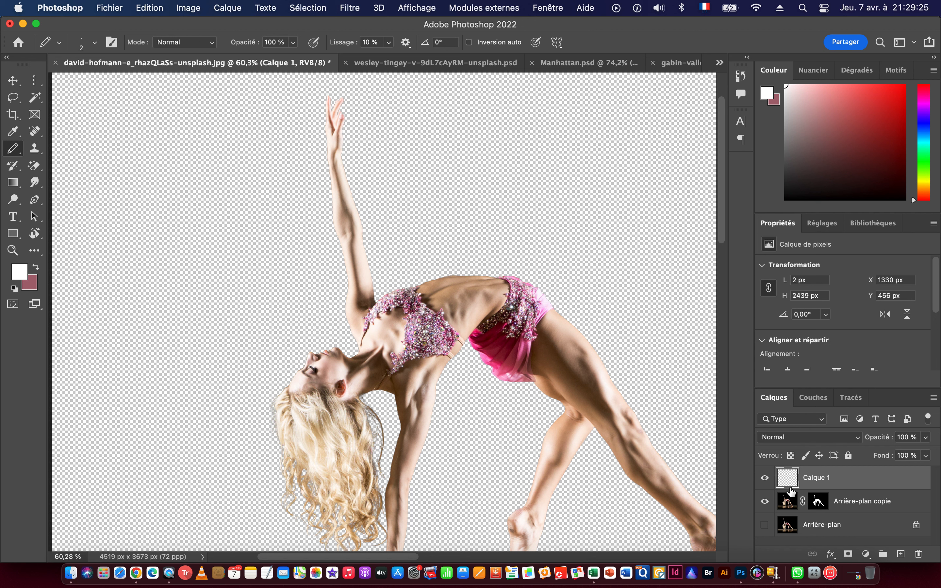
Clear the selection and apply the layer mask of Arrière-plan copie permanently.
left_click(789, 503)
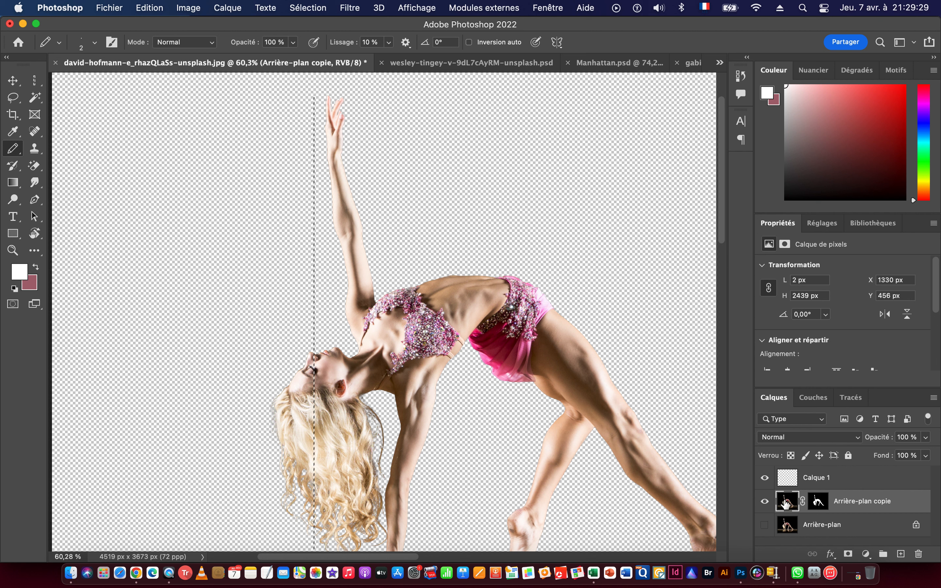
key("super+d")
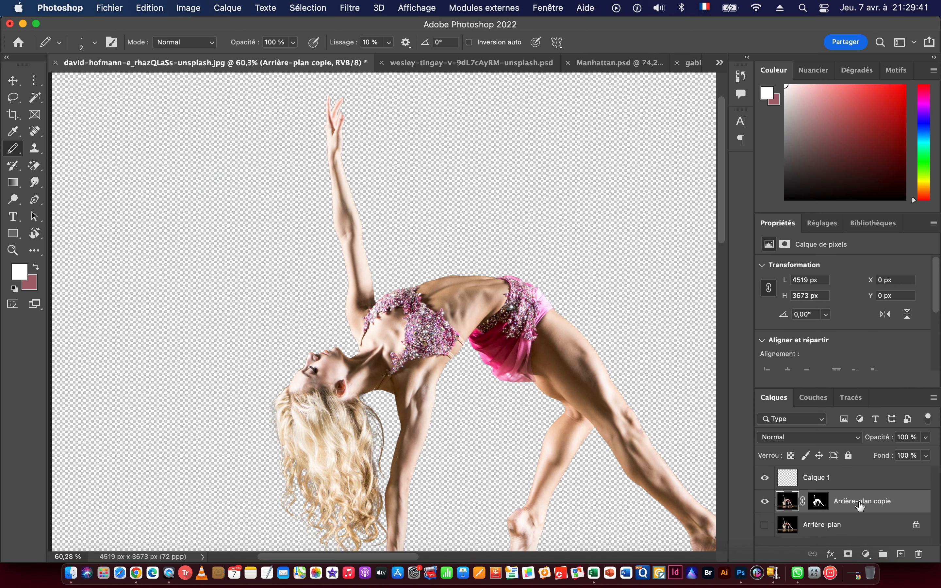
right_click(818, 501)
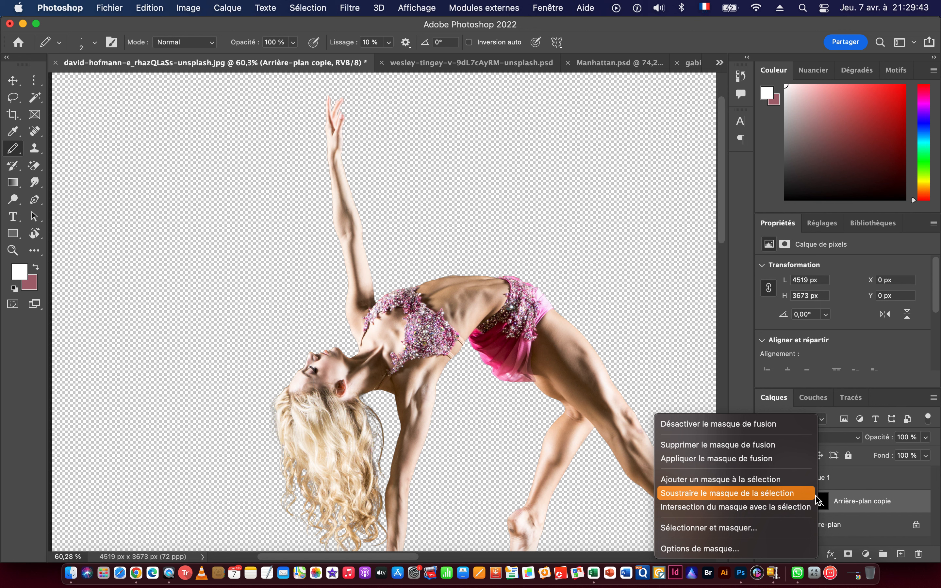
left_click(745, 459)
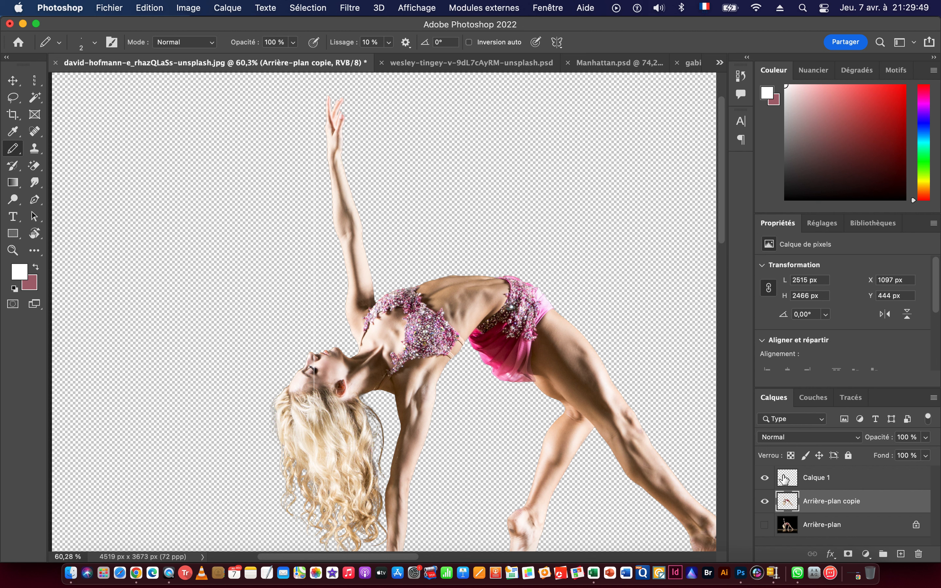
Load the Calque 1 line as a selection again and toggle the dancer layer's visibility off and on.
left_click_drag(790, 481, 779, 472)
key("super+space")
mouse_move(276, 212)
left_mouse_down()
mouse_move(477, 241)
mouse_move(385, 243)
left_mouse_up()
left_click_drag(509, 283, 374, 250)
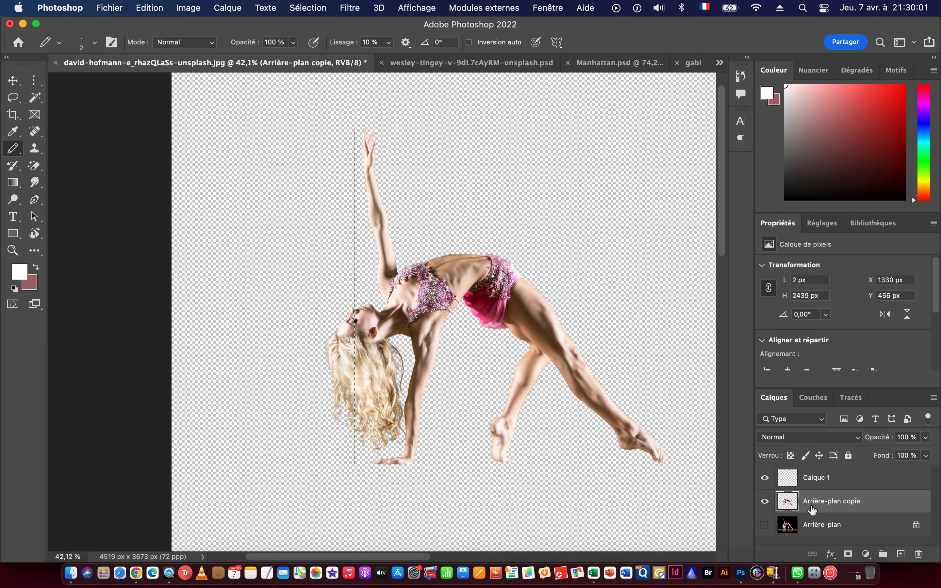
left_click(764, 502)
left_click(764, 502)
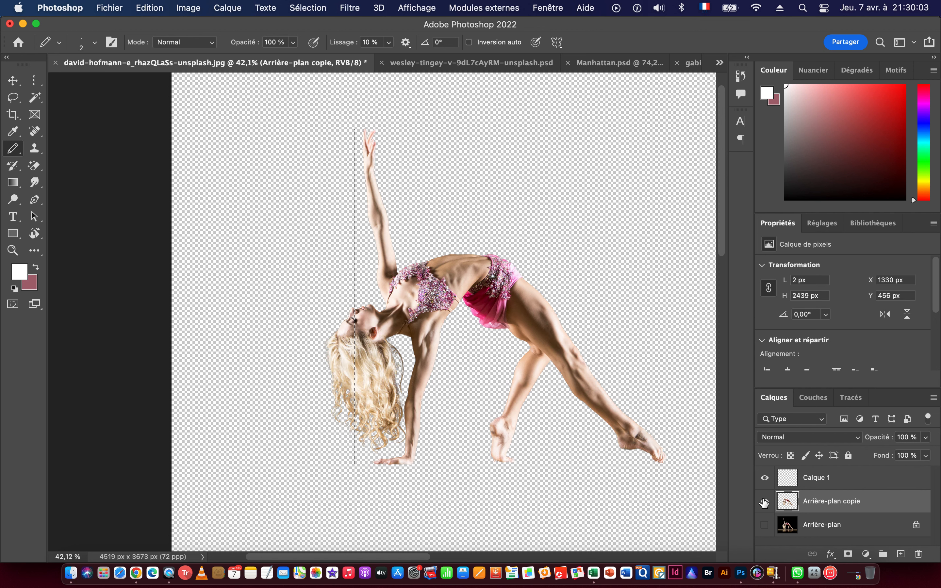
Clear the selection and move the Calque 1 line onto the dancer's raised arm, to X 1487 px and Y 458 px.
left_click(17, 82)
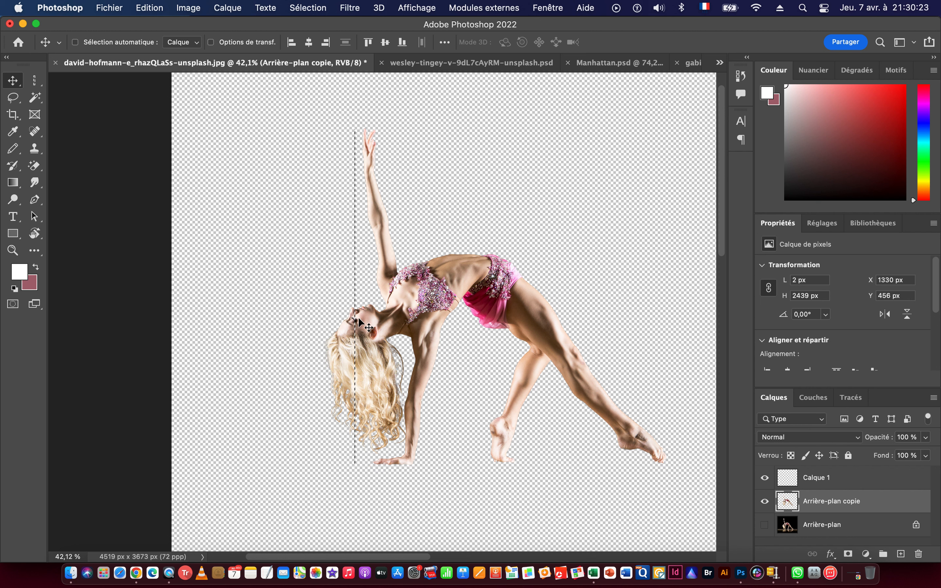
key("super+d")
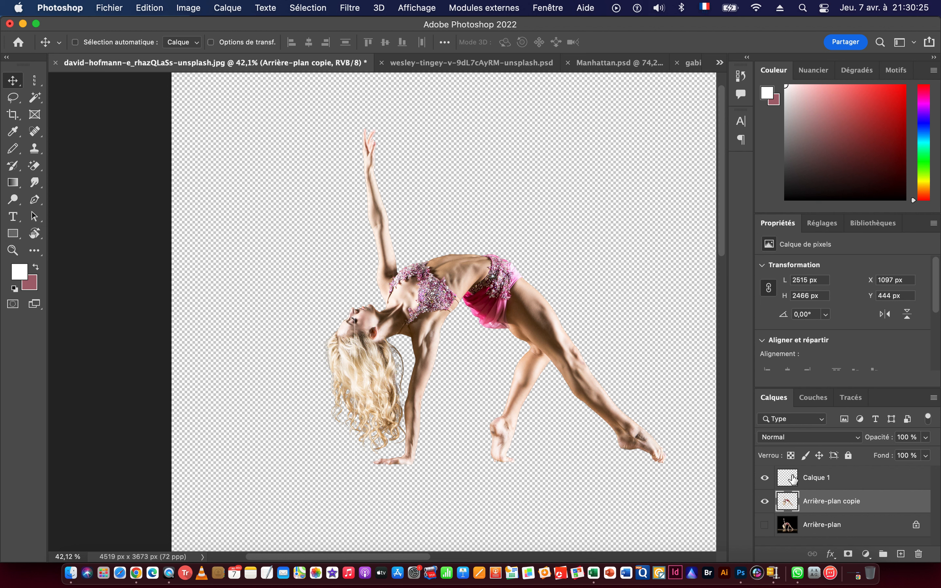
left_click(793, 482)
left_click_drag(355, 248, 376, 247)
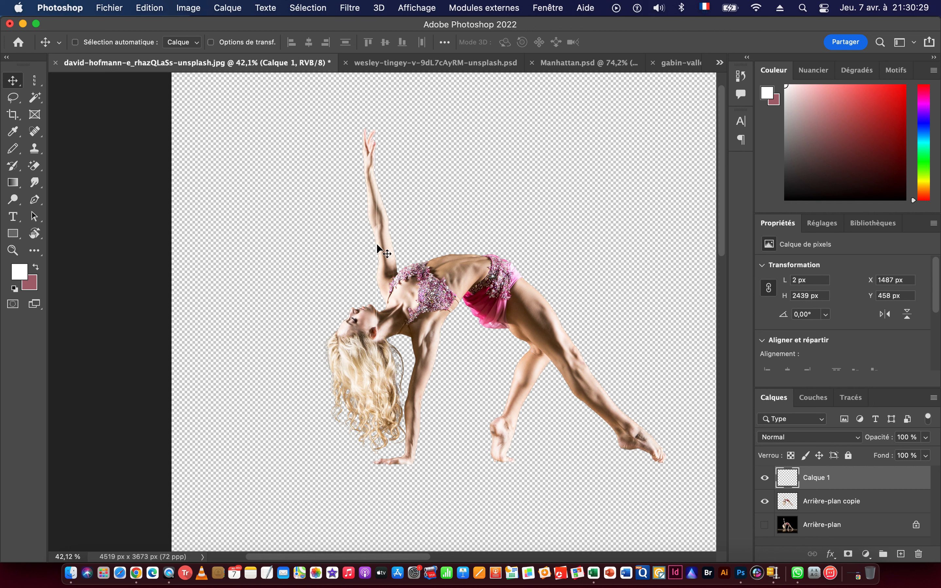
Free-transform the Calque 1 line, rotating it to -3.68° and moving it over the dancer's shoulder to X 1538.78 px.
key("super+t")
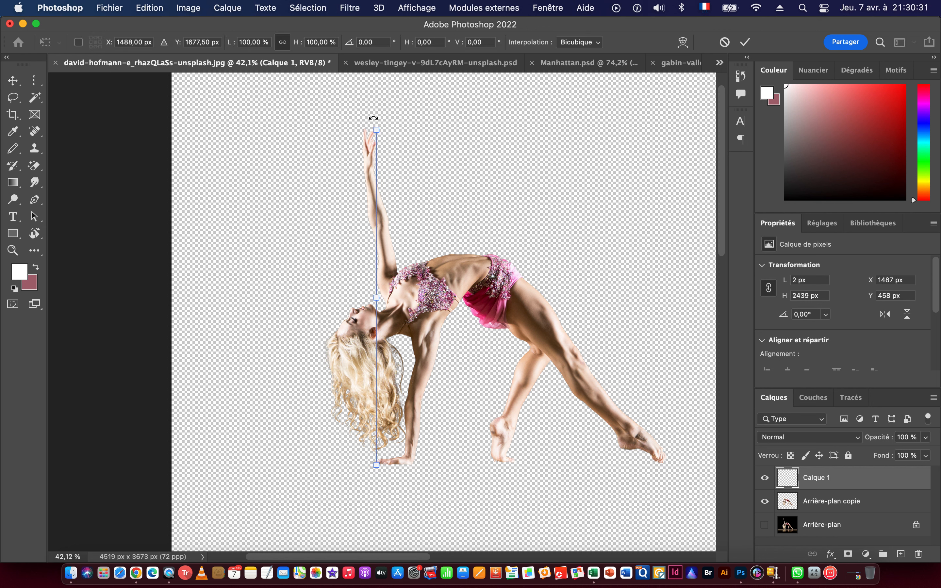
left_click_drag(373, 119, 361, 119)
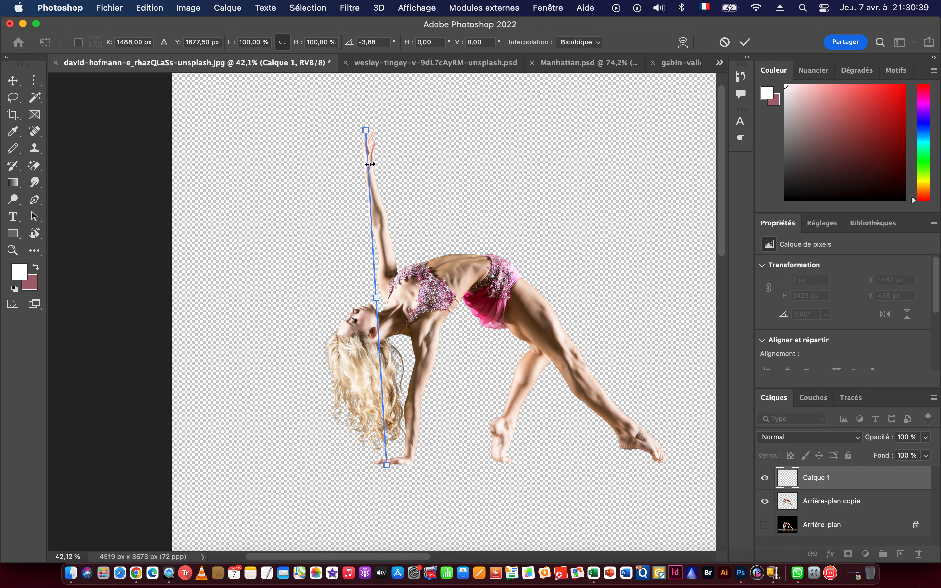
left_click_drag(396, 309, 372, 282)
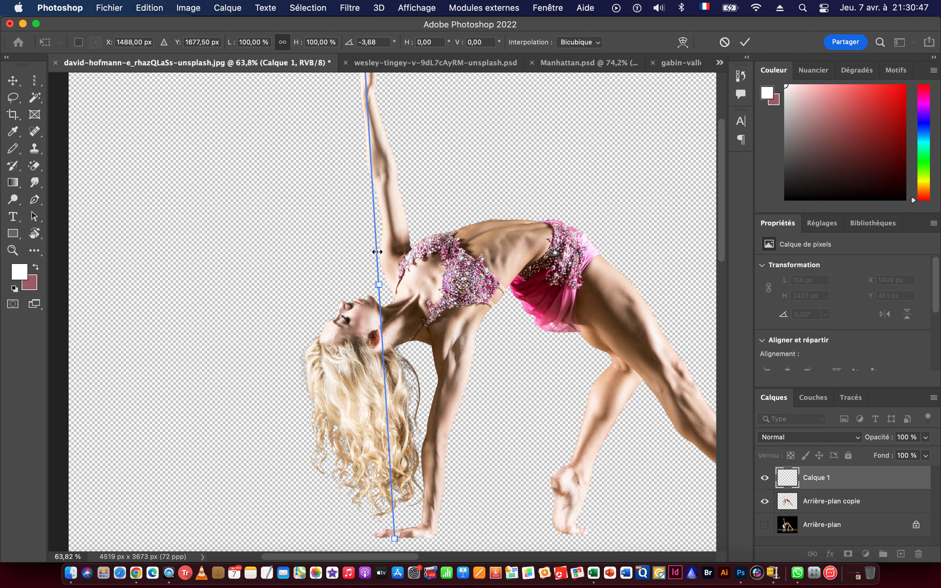
left_click_drag(376, 252, 520, 258)
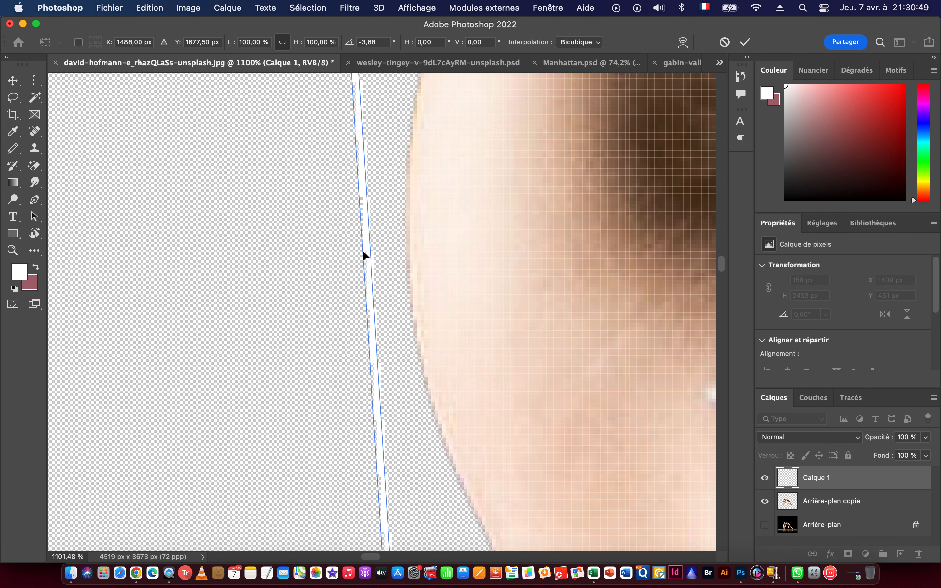
left_click_drag(366, 255, 476, 256)
left_click_drag(531, 281, 412, 276)
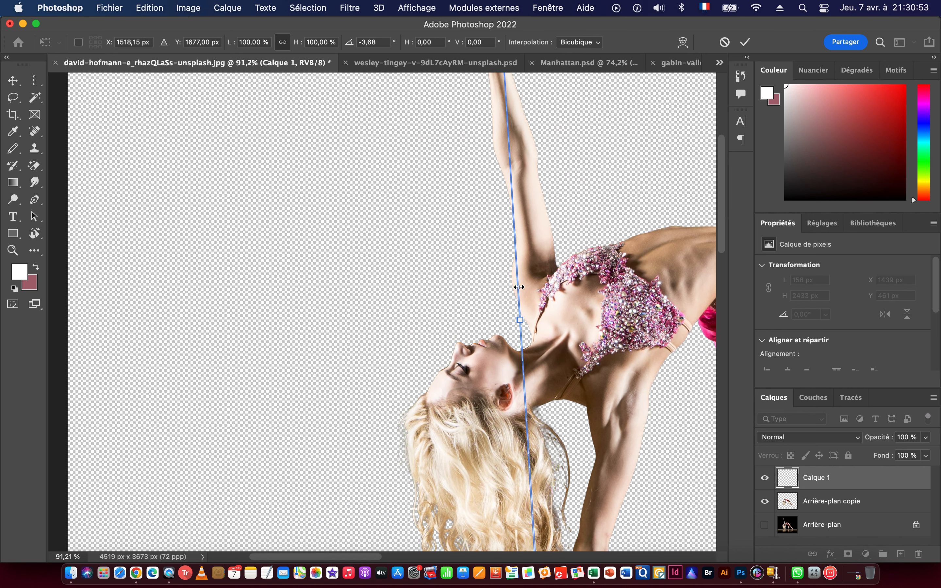
left_click_drag(520, 288, 563, 275)
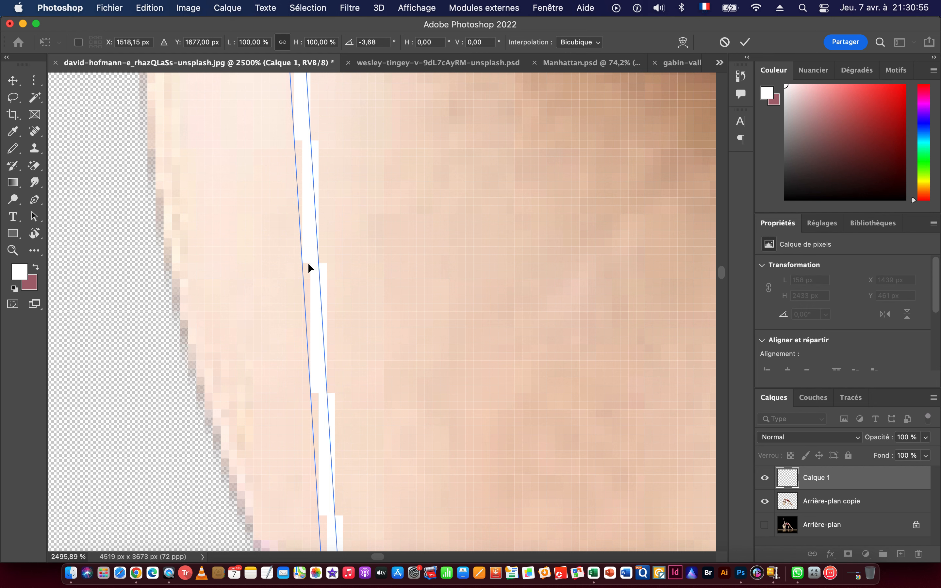
left_click_drag(320, 268, 282, 274)
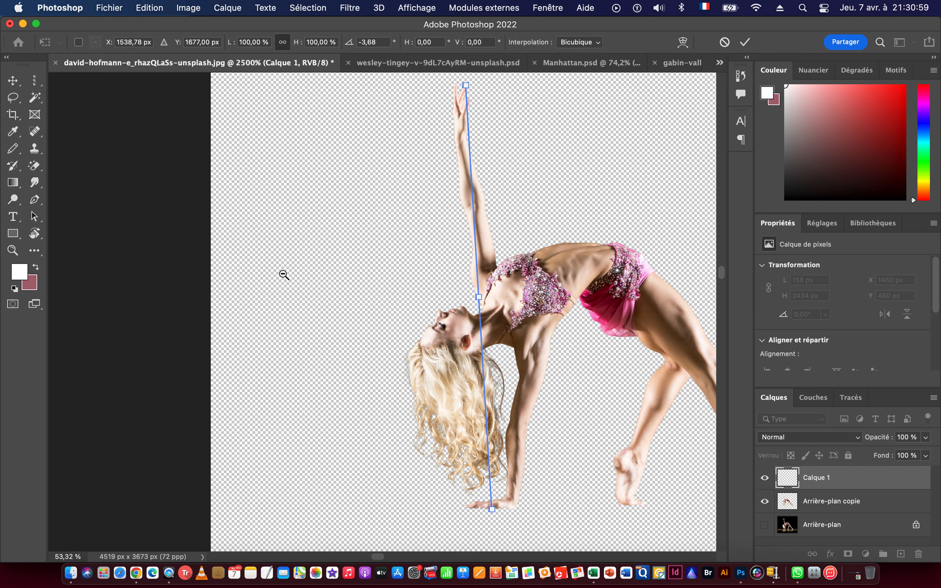
Adjust the line's rotation to -5.52° so it follows the raised arm, and apply the transform.
left_click_drag(446, 82, 438, 82)
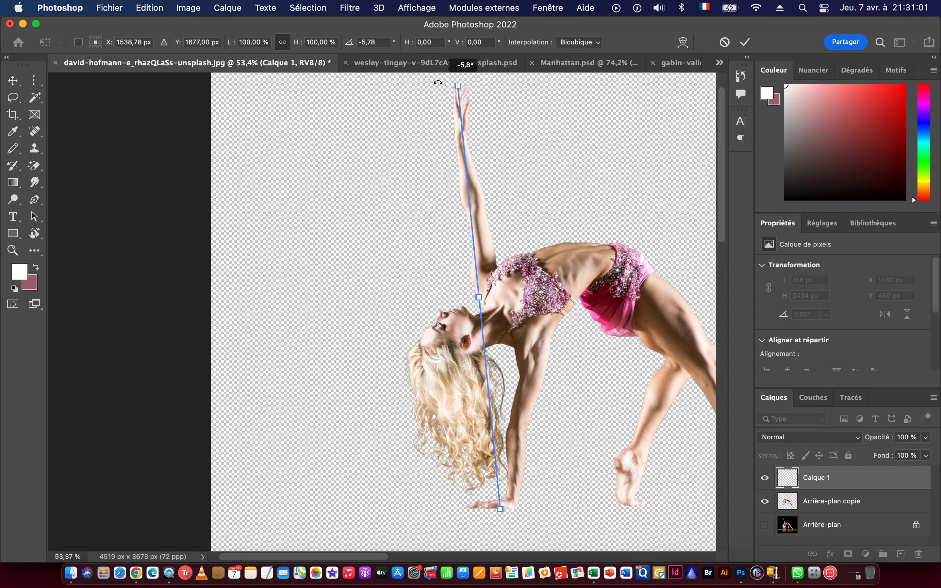
left_click_drag(438, 83, 440, 83)
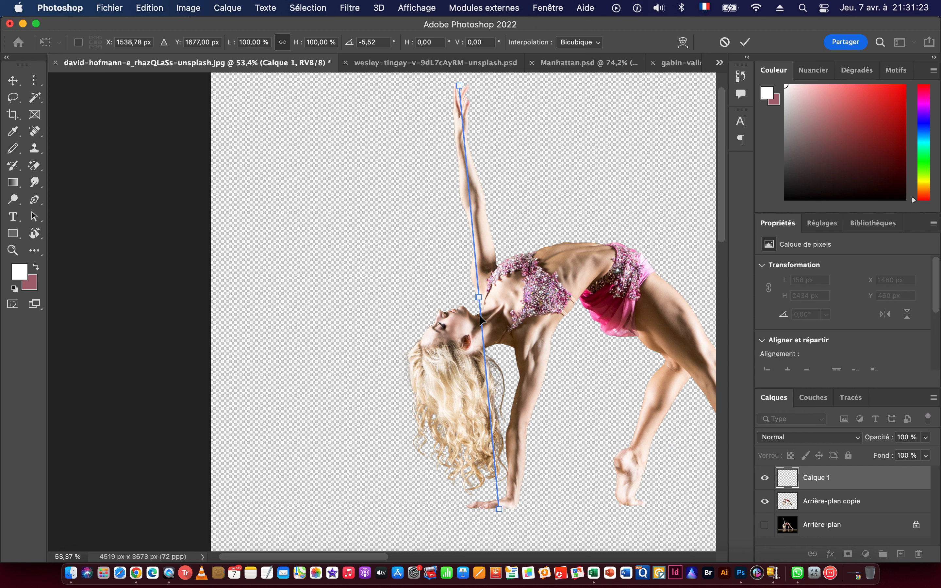
key("Return")
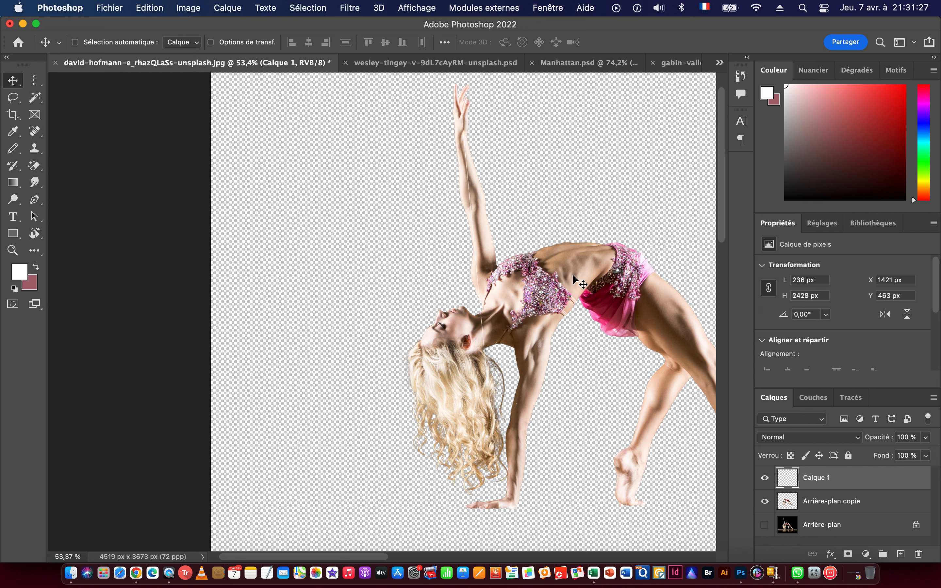
Sample the bright pink of the dancer's skirt, switch to the Pencil tool and load the Calque 1 line as a selection.
key("i")
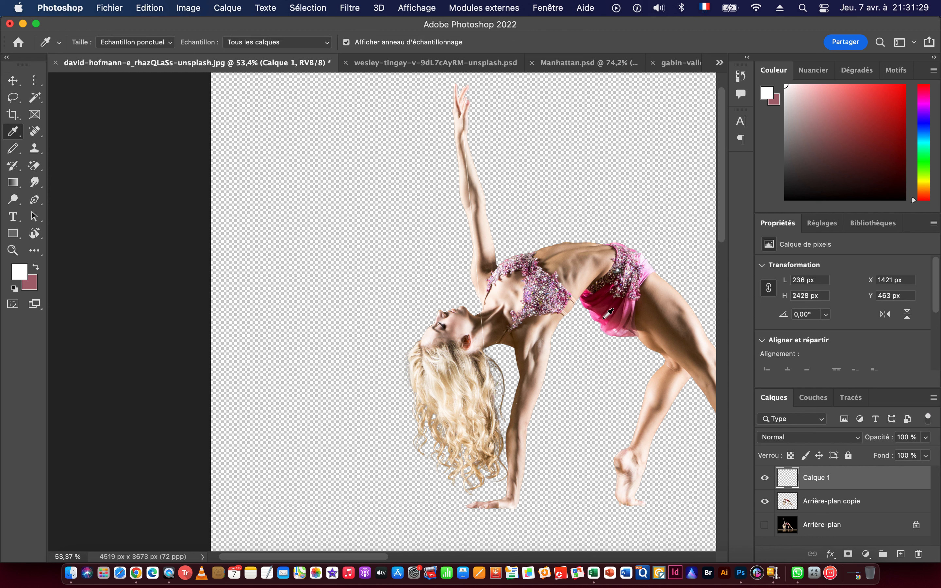
left_click(604, 318)
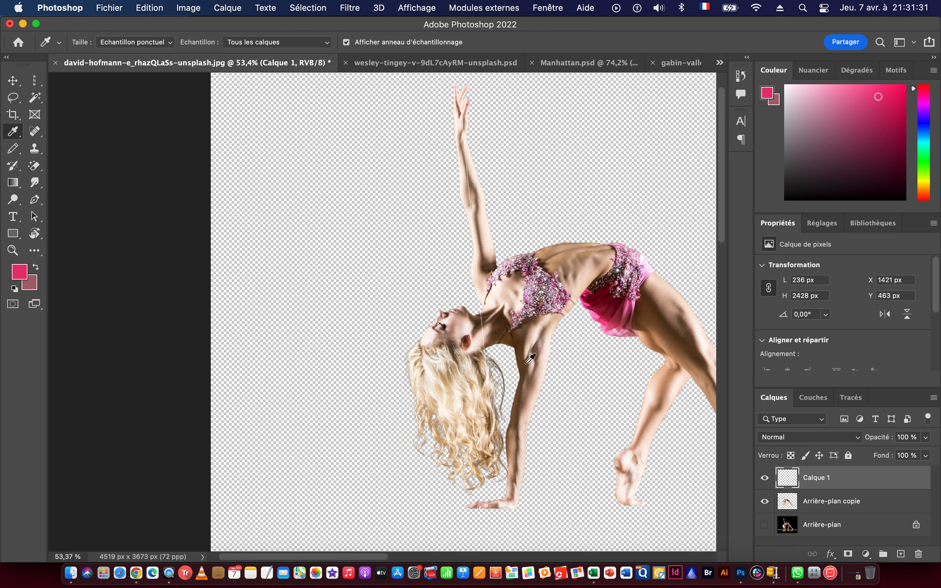
left_click(13, 151)
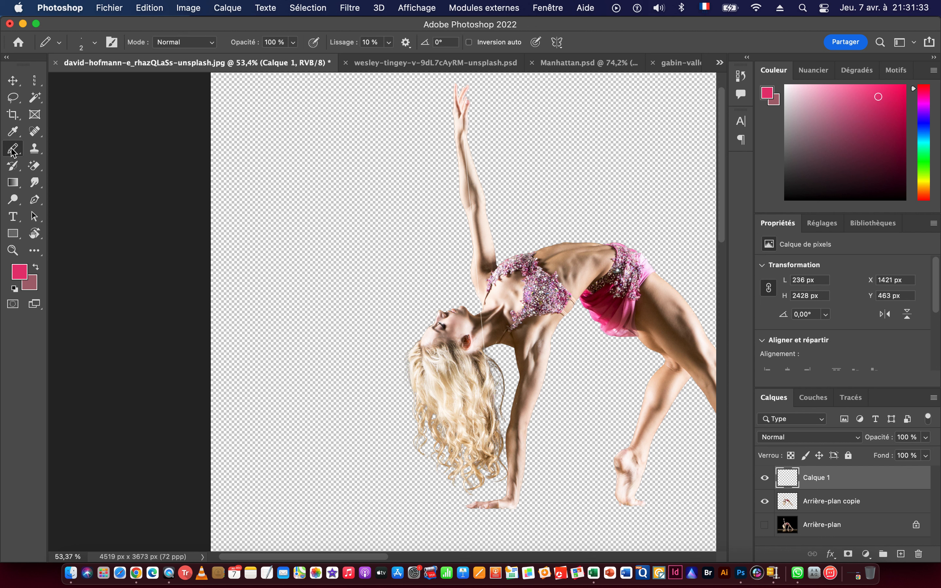
left_click(788, 481, "super")
Enlarge the pencil to 8 px and paint the selected line pink from the armpit down to the neck.
left_click_drag(463, 279, 603, 296)
left_click_drag(479, 351, 481, 280)
left_click_drag(435, 218, 506, 219)
left_click_drag(487, 261, 430, 263)
left_click_drag(494, 357, 550, 337)
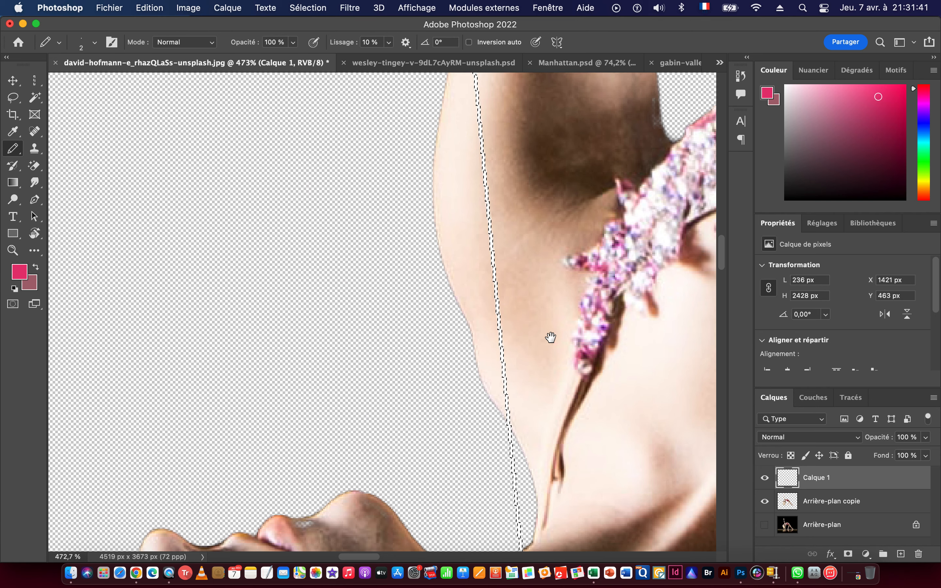
left_click_drag(579, 423, 544, 250)
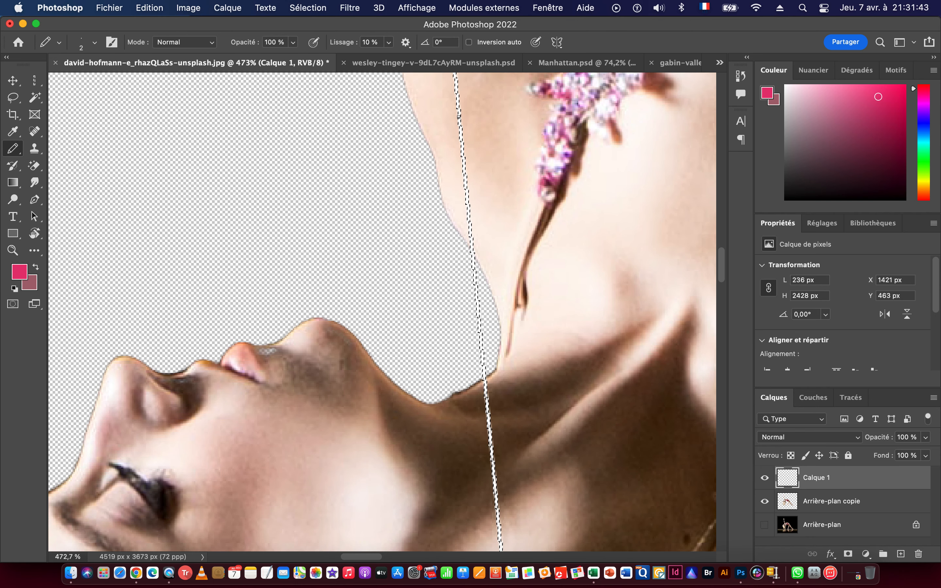
left_click_drag(353, 143, 362, 143)
left_click_drag(458, 110, 460, 188)
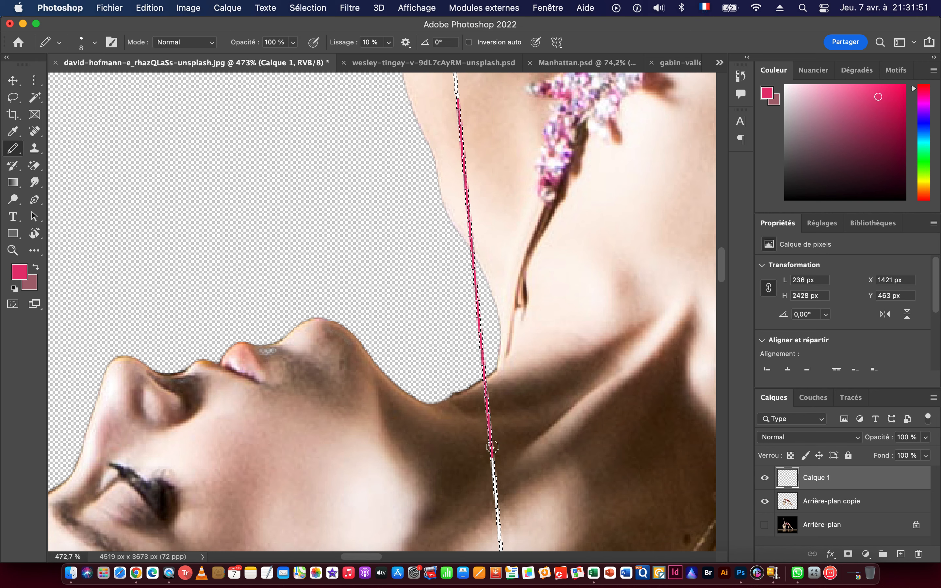
Swap the foreground and background colours and paint the line dusty pink between the hair tips and the supporting hand.
scroll(489, 432, "down", 10)
scroll(484, 331, "down", 5)
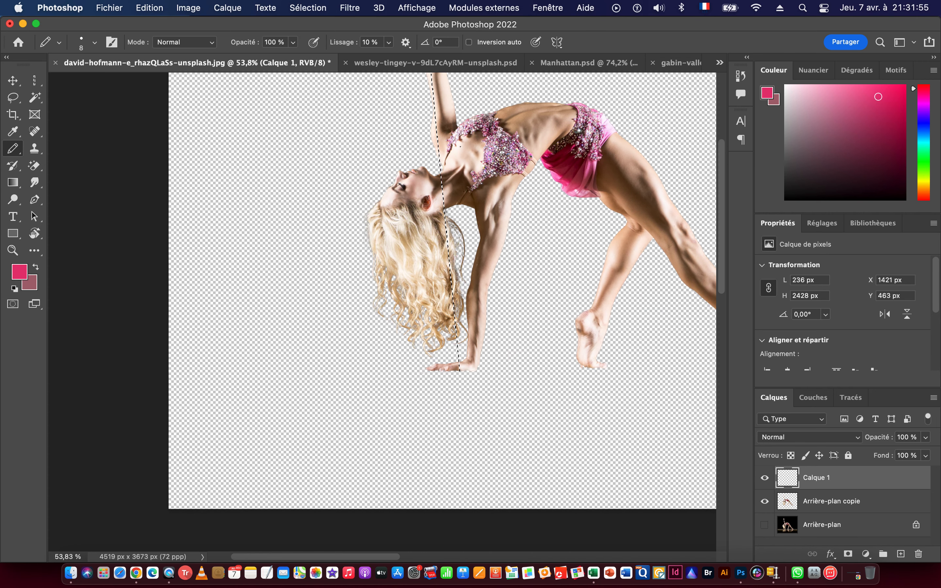
left_click(35, 268)
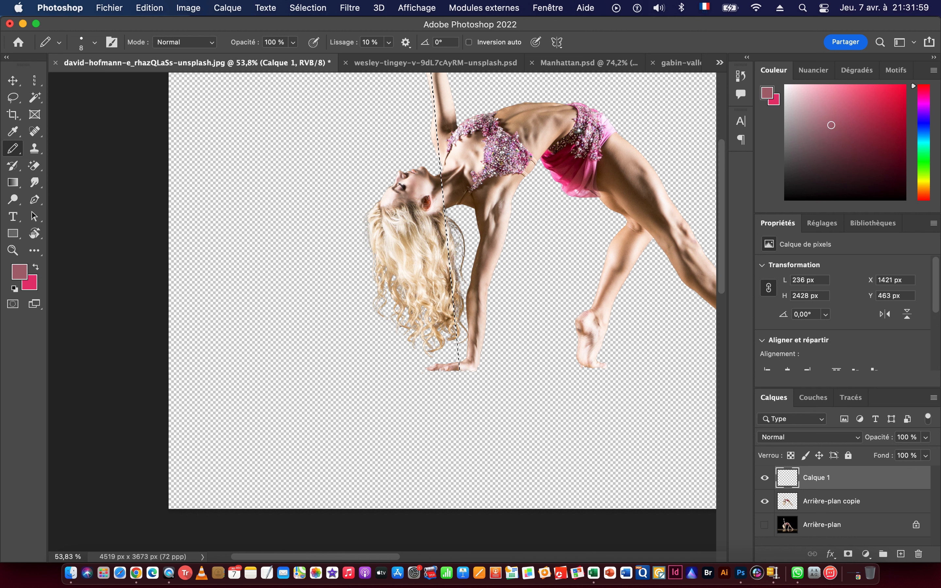
scroll(456, 131, "up", 6)
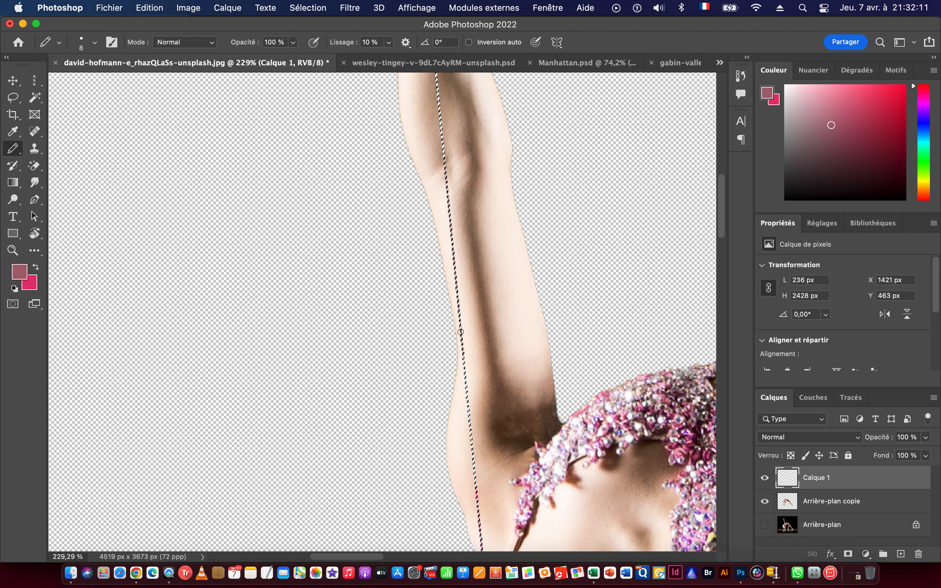
scroll(487, 299, "down", 10)
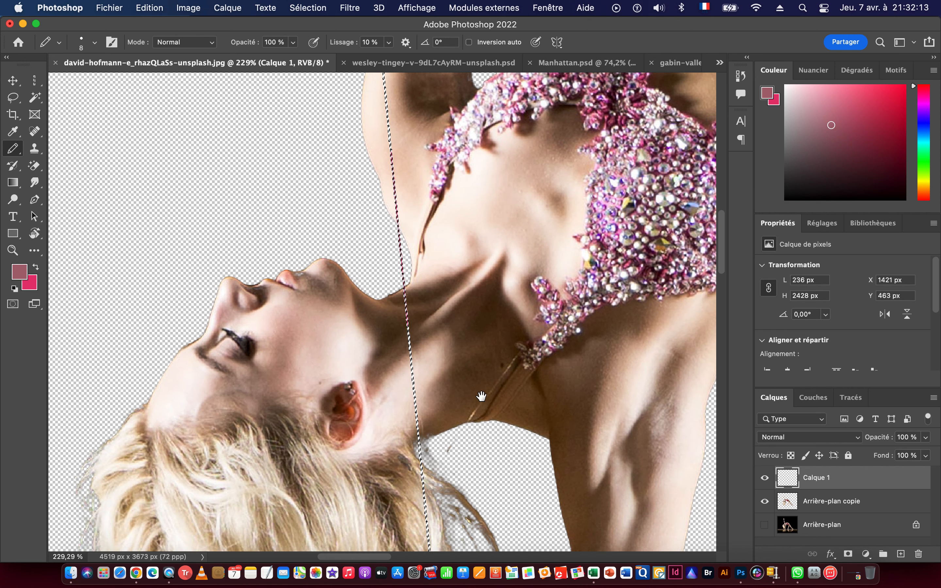
scroll(466, 235, "down", 5)
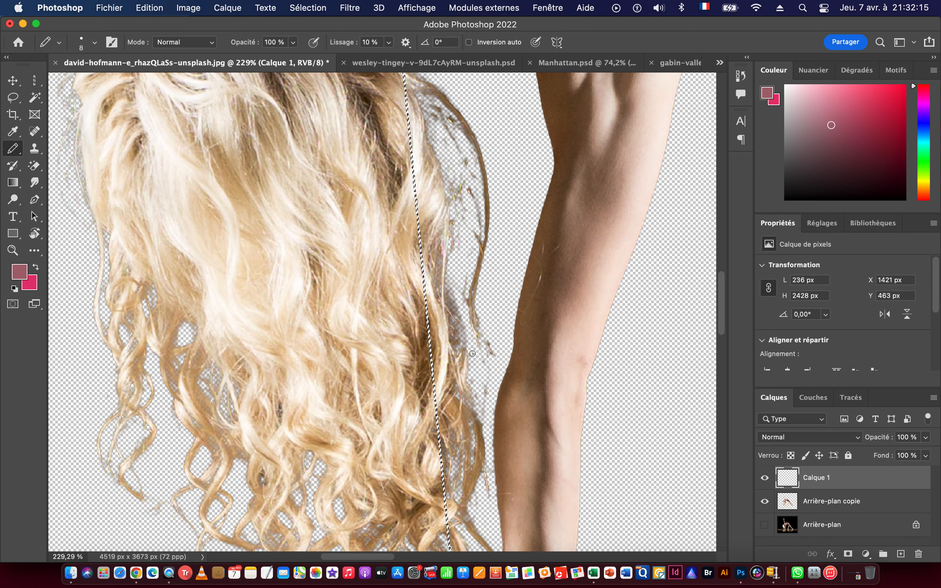
scroll(486, 354, "down", 6)
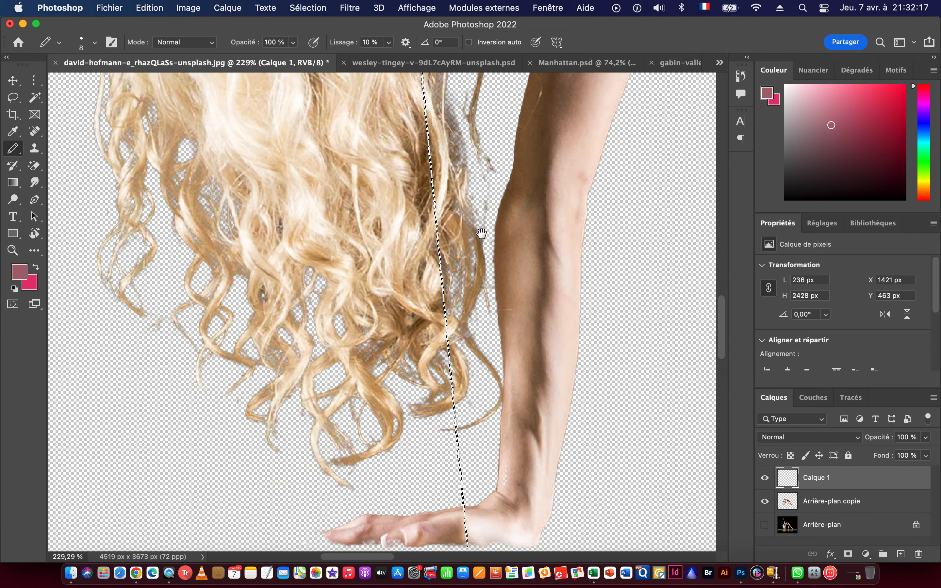
scroll(489, 358, "up", 5)
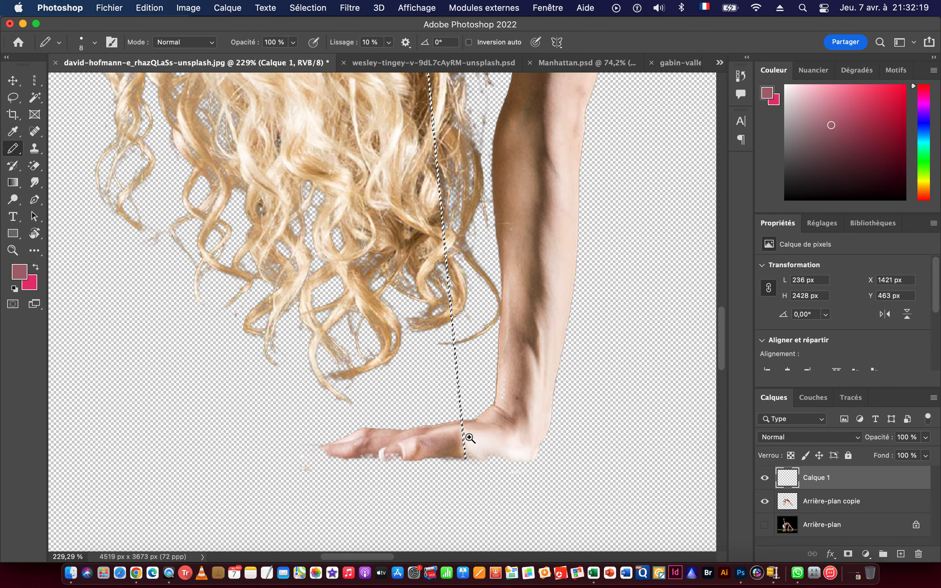
scroll(491, 435, "up", 4)
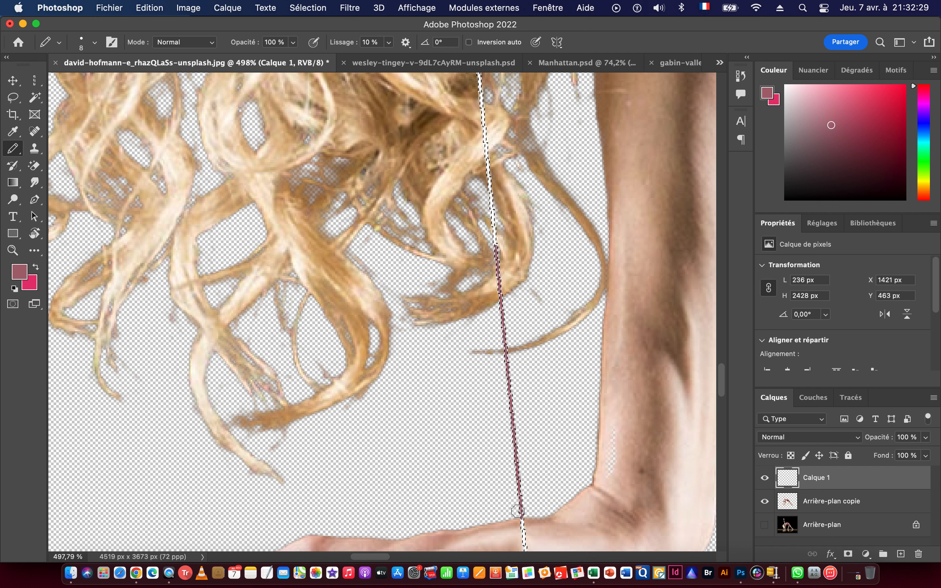
Sample cream and near-white tones from the hair and paint the line with them over the lower and middle hair.
left_click(458, 242, "alt")
scroll(531, 343, "up", 5)
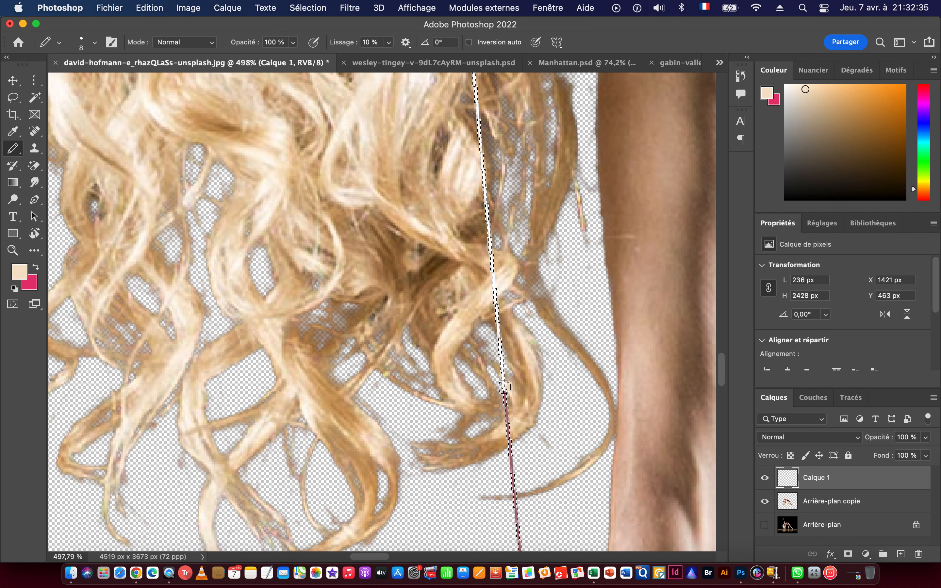
left_click_drag(505, 136, 527, 445)
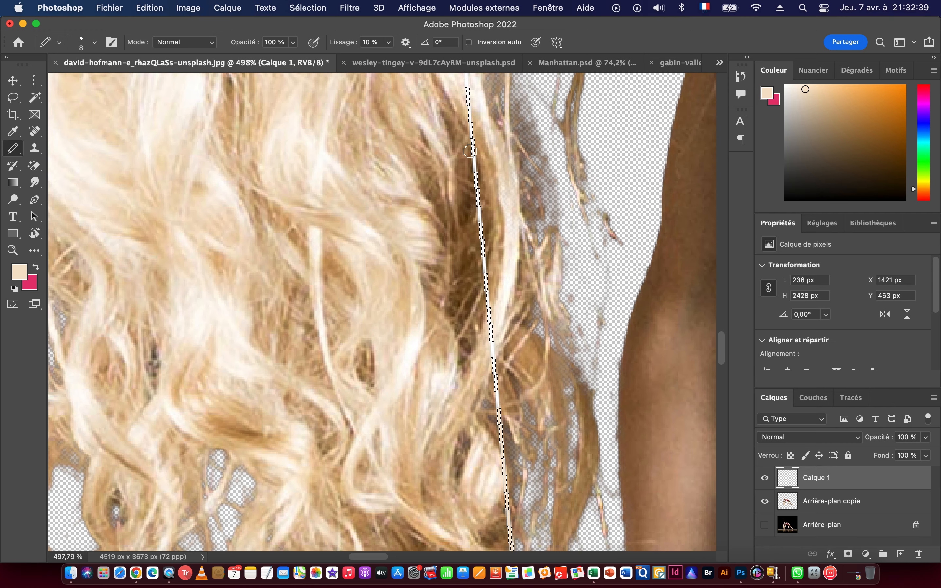
left_click(508, 294, "alt")
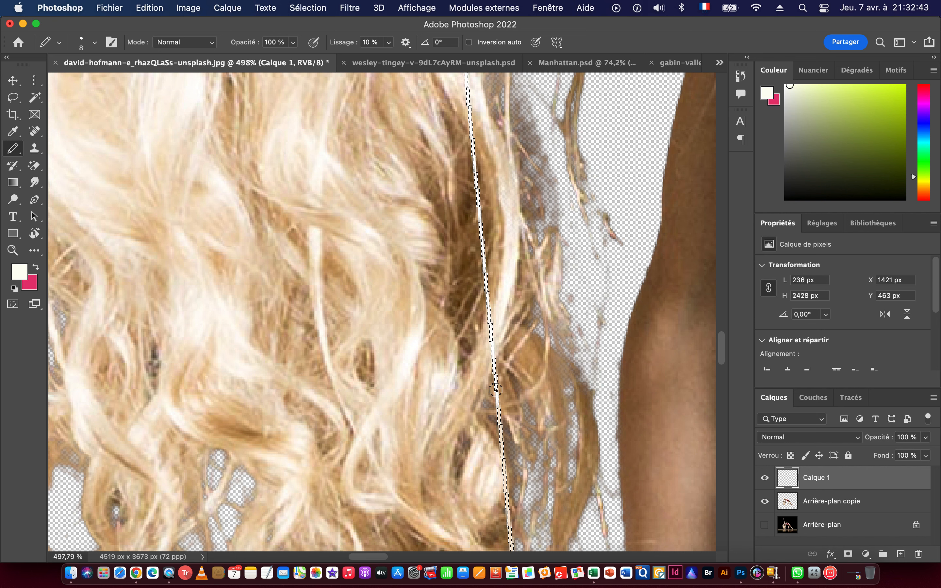
left_click_drag(475, 119, 512, 400)
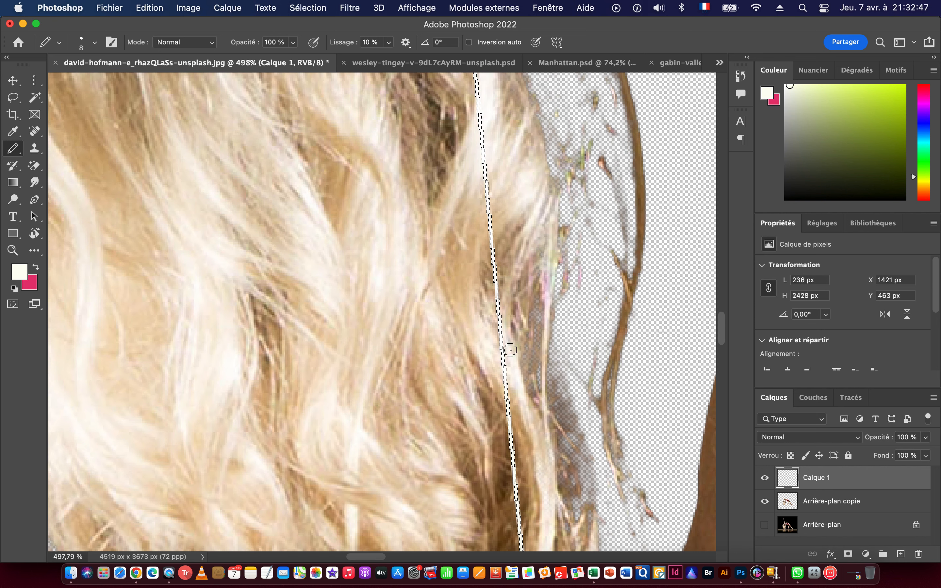
Sample beige and dark brown from the hair and paint the line over the upper hair and up across the neck.
left_click(477, 257, "alt")
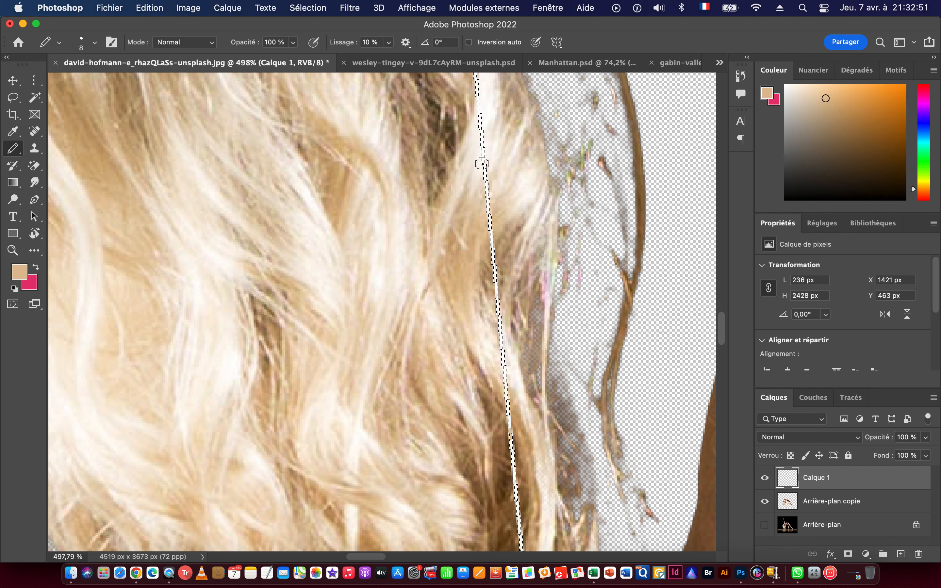
left_click_drag(501, 108, 527, 383)
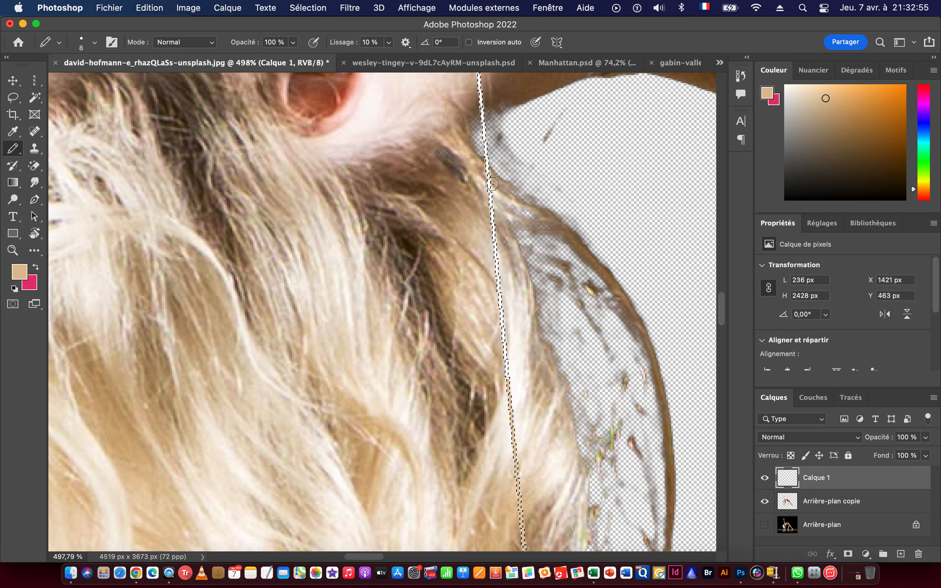
left_click(421, 180, "alt")
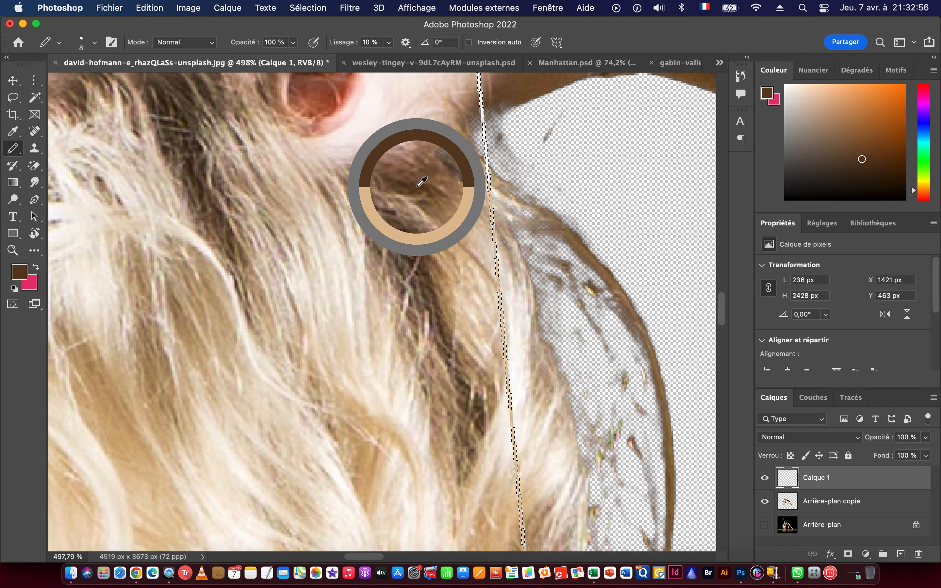
left_click_drag(523, 175, 531, 377)
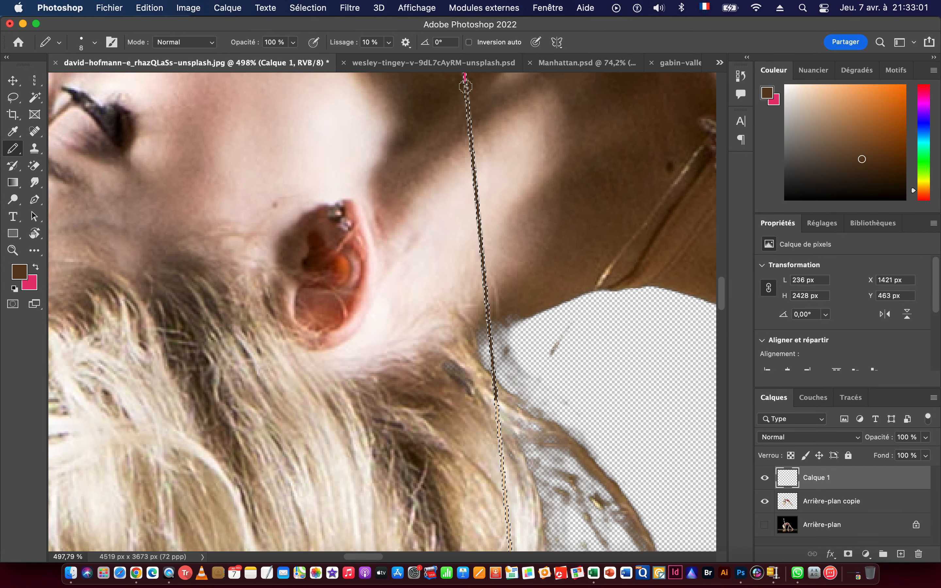
Sample a skin tone from the supporting hand and paint the lower end of the line with it.
scroll(569, 317, "down", 10)
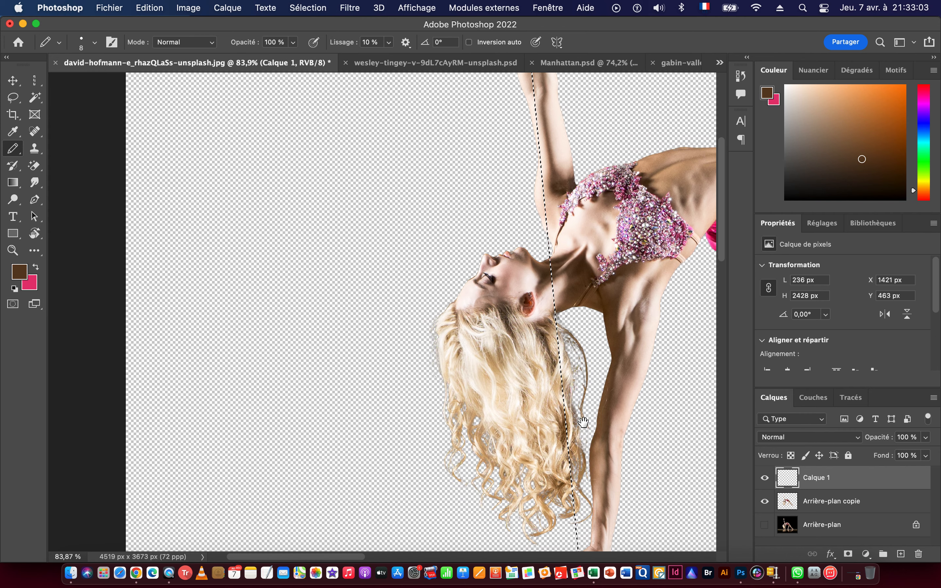
left_click_drag(590, 423, 530, 198)
scroll(514, 309, "up", 12)
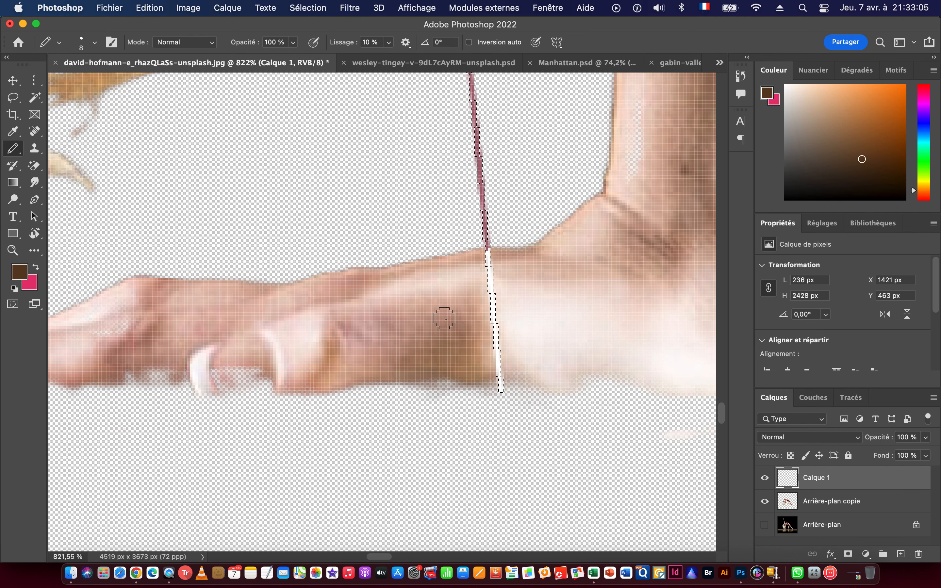
left_click(437, 318, "alt")
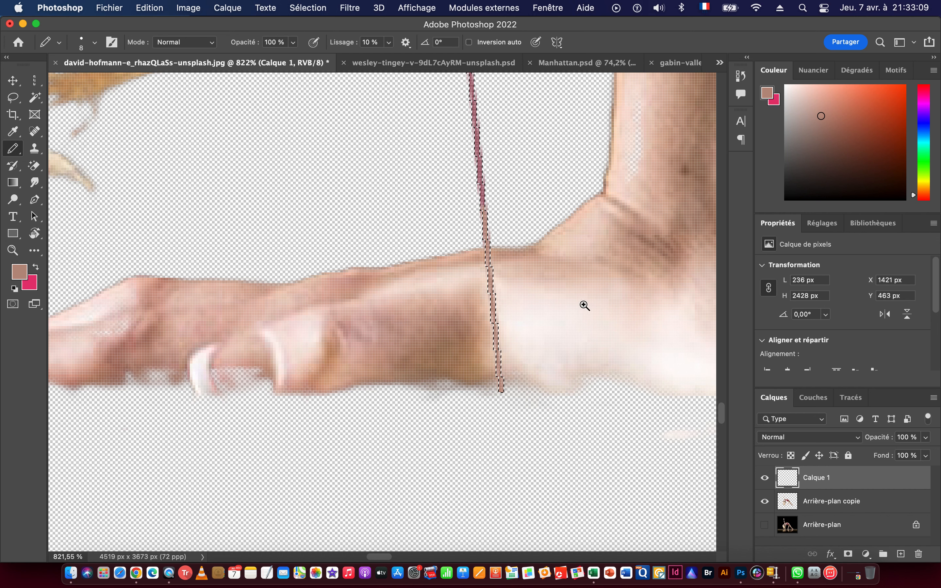
Sample a light pink from the raised hand and paint the upper end of the line with it down to the wrist.
left_click_drag(584, 306, 496, 286)
left_click_drag(542, 336, 525, 467)
left_click_drag(532, 199, 532, 299)
left_click_drag(506, 198, 461, 377)
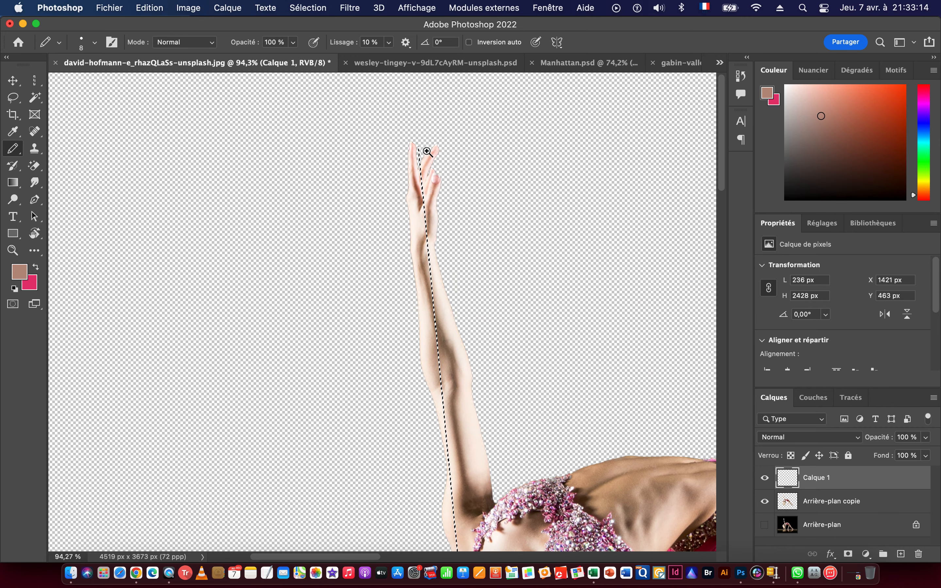
left_click_drag(427, 151, 510, 173)
left_click(409, 233, "alt")
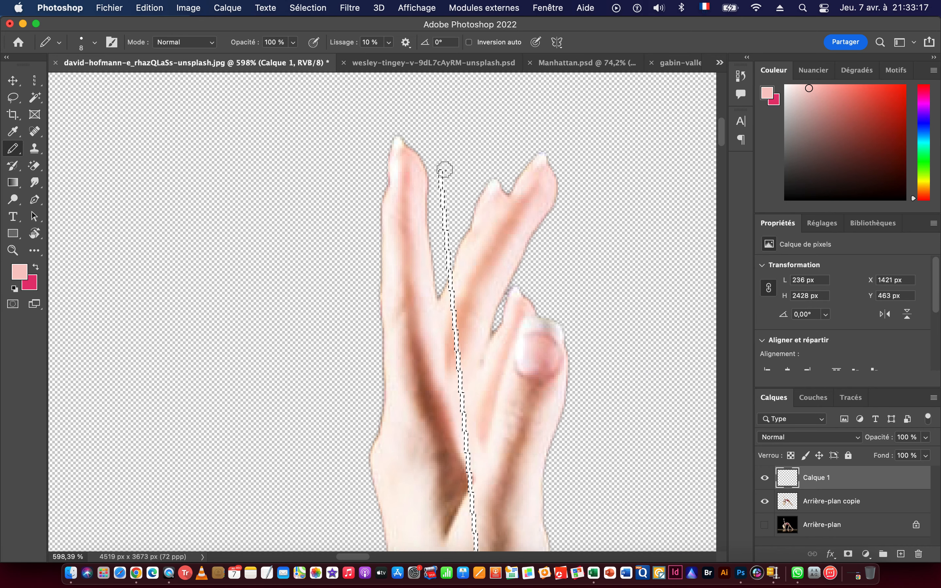
left_click_drag(496, 428, 494, 177)
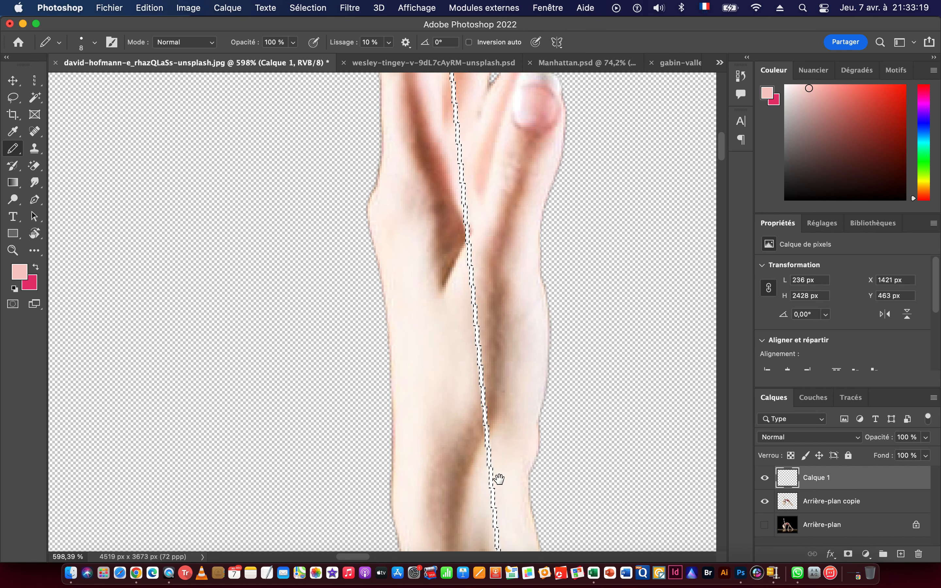
left_click_drag(505, 473, 497, 231)
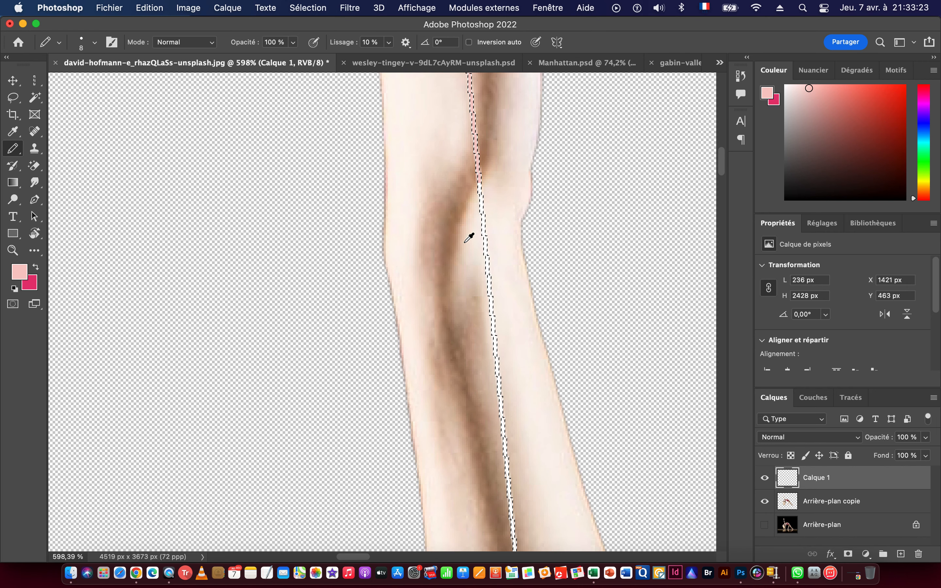
Sample brown from the shadow on the raised forearm and paint the line's next section below the wrist with it.
left_click(458, 225, "alt")
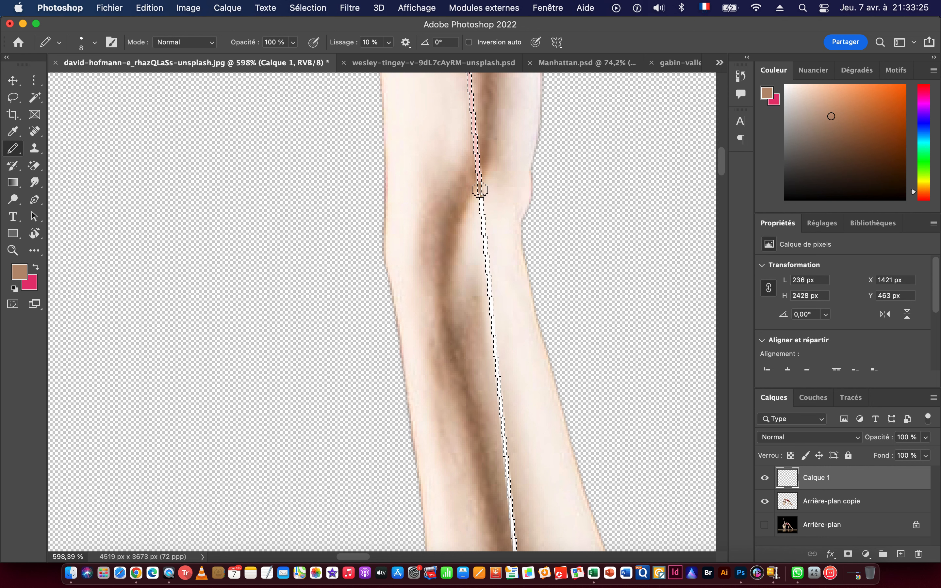
left_click_drag(542, 435, 523, 234)
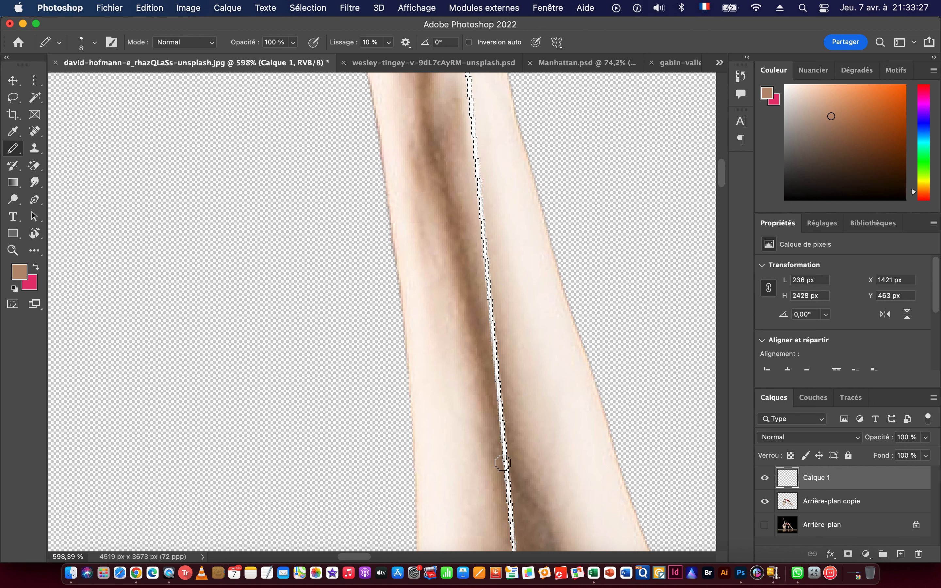
left_click_drag(548, 481, 516, 262)
Sample light beige from the raised arm and fill the remaining white section of the line with it.
left_click(453, 276, "alt")
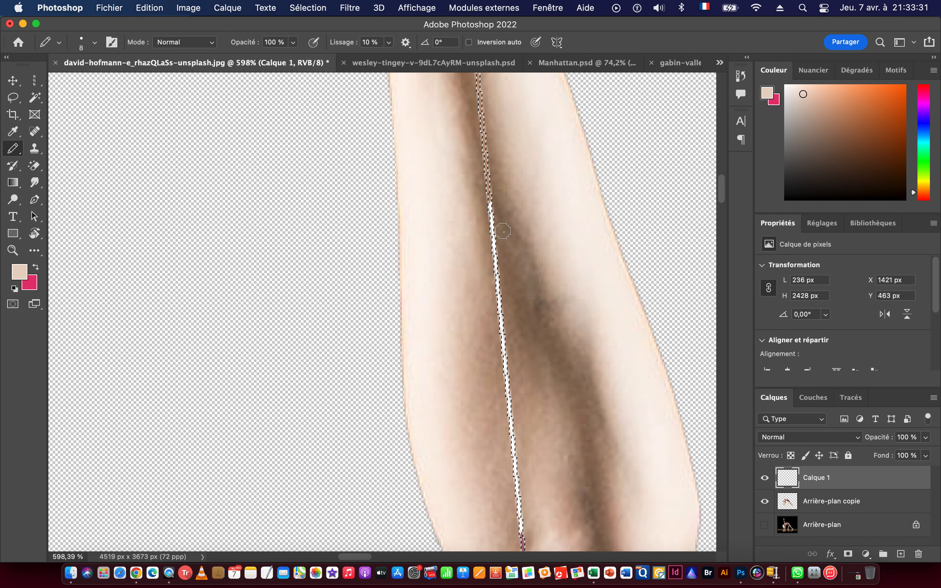
left_click(491, 208, "shift")
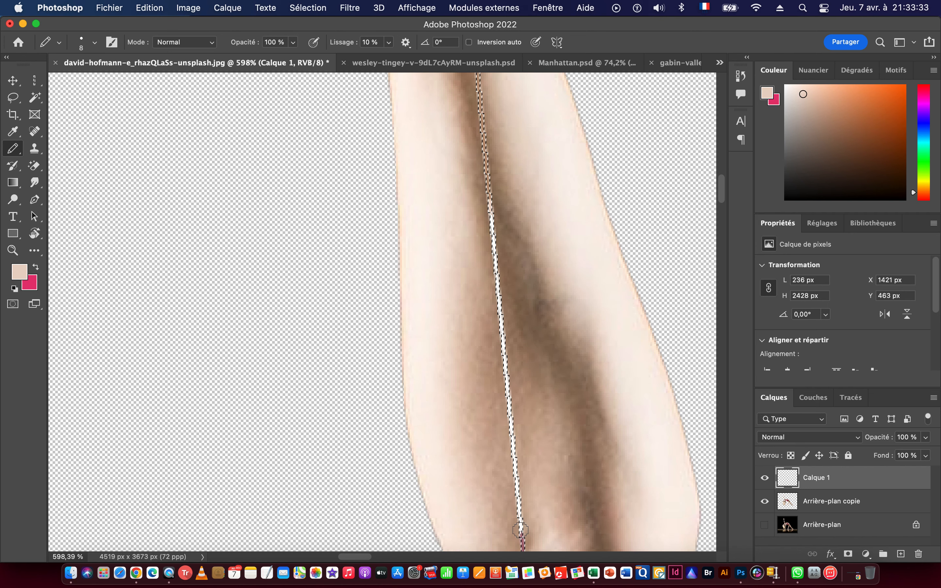
left_click_drag(610, 450, 436, 220)
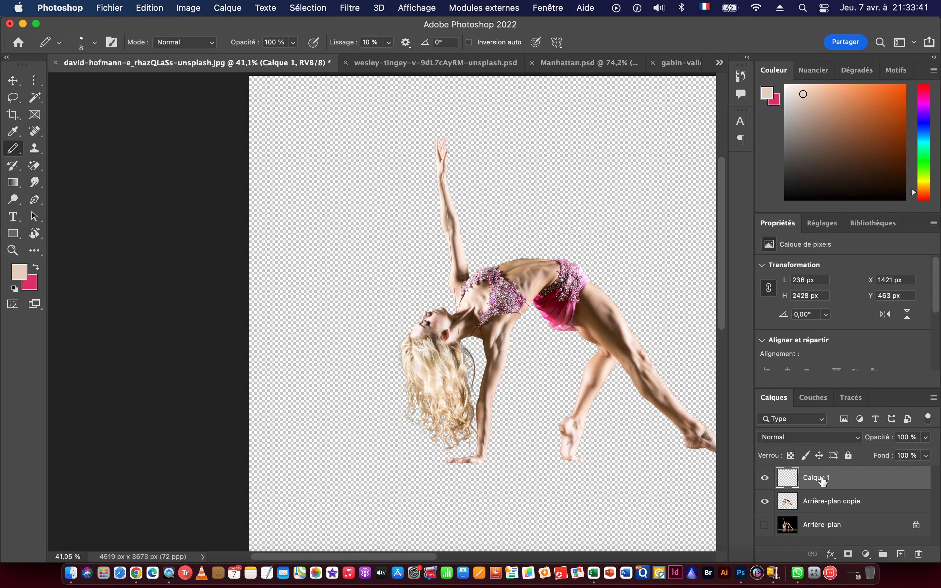
Roughly rotate the Calque 1 line upright by about 6.7° in Free Transform, show the rulers and place a vertical guide near it.
key("super+t")
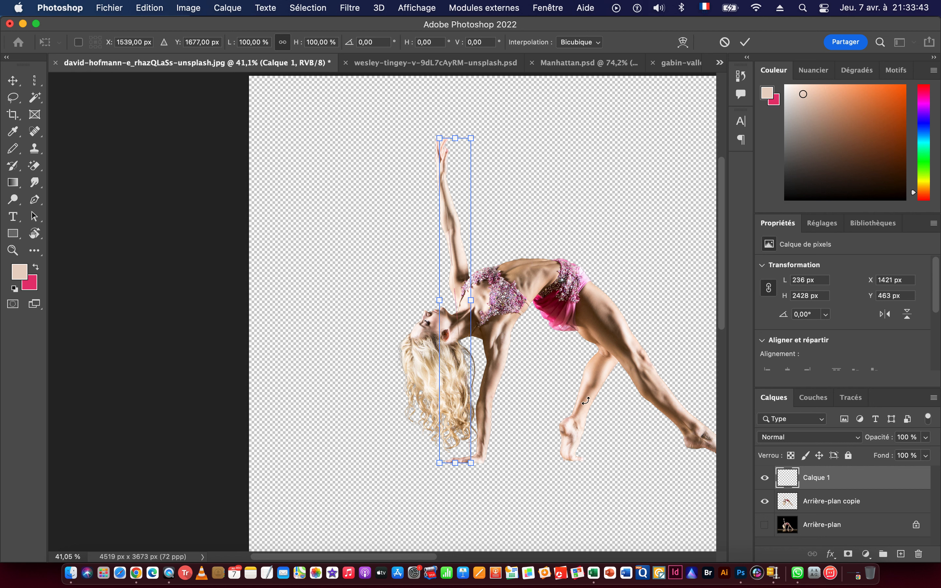
left_click_drag(436, 116, 456, 119)
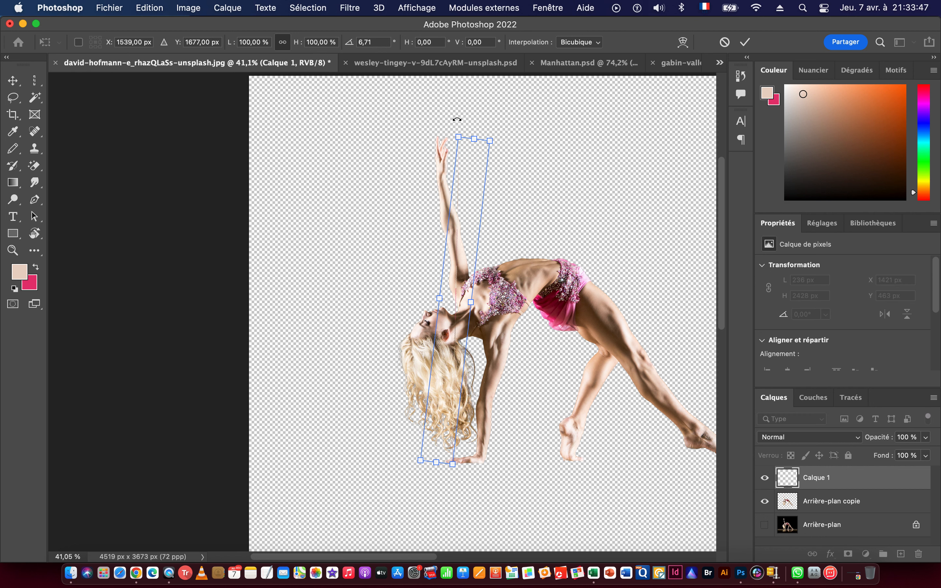
key("super+r")
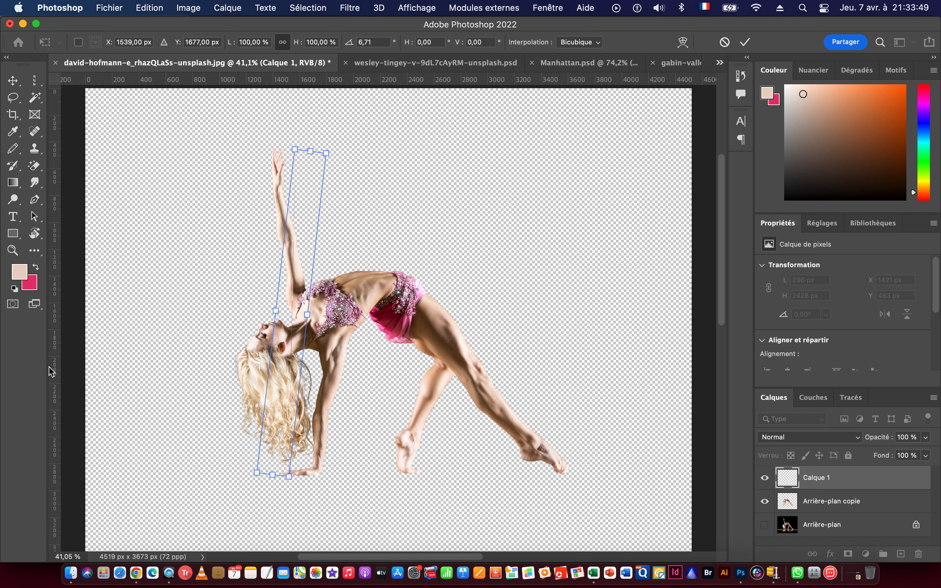
left_click_drag(52, 362, 292, 344)
left_click_drag(276, 184, 448, 219)
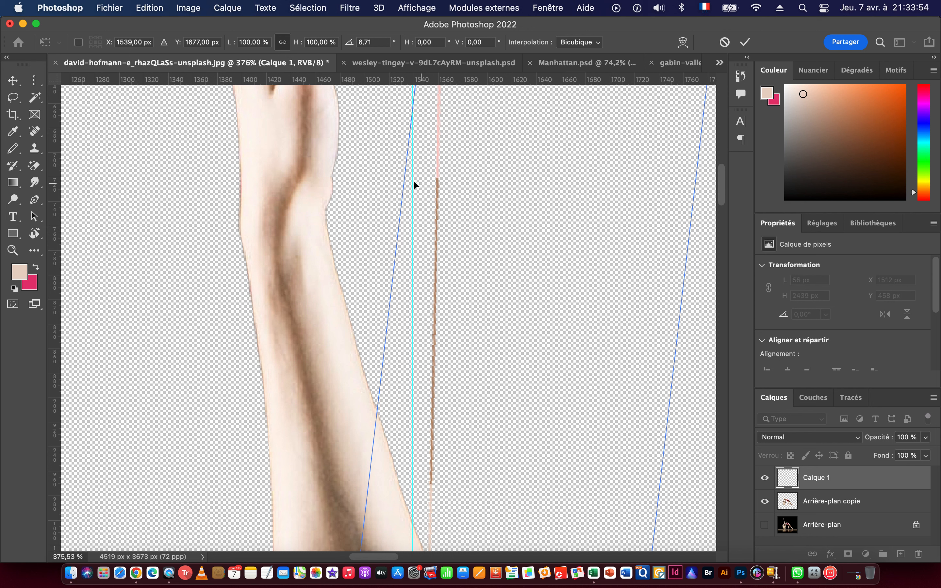
Fine-tune the line's rotation to 5.48° against the vertical guide, check its lower end and apply the transformation.
left_click_drag(360, 129, 334, 133)
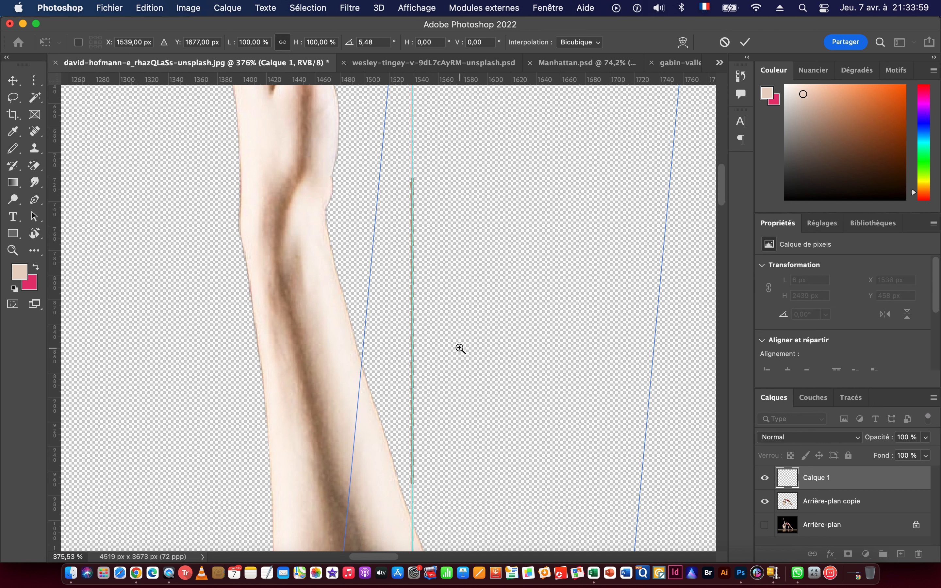
left_click_drag(458, 347, 346, 345)
left_click_drag(435, 453, 426, 190)
left_click_drag(448, 484, 460, 187)
left_click_drag(528, 346, 481, 218)
left_click_drag(422, 496, 458, 272)
left_click_drag(441, 469, 464, 310)
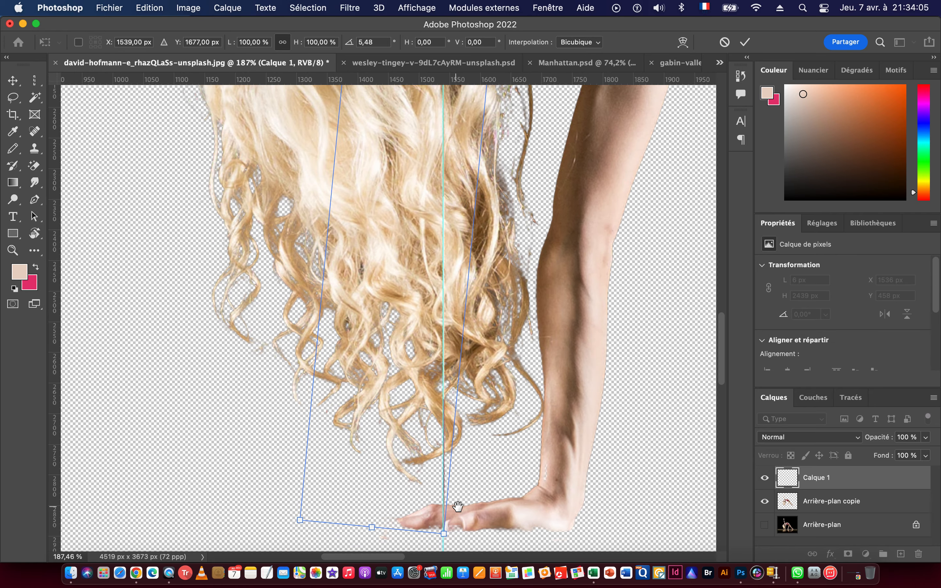
left_click_drag(458, 507, 467, 363)
left_click_drag(445, 399, 613, 400)
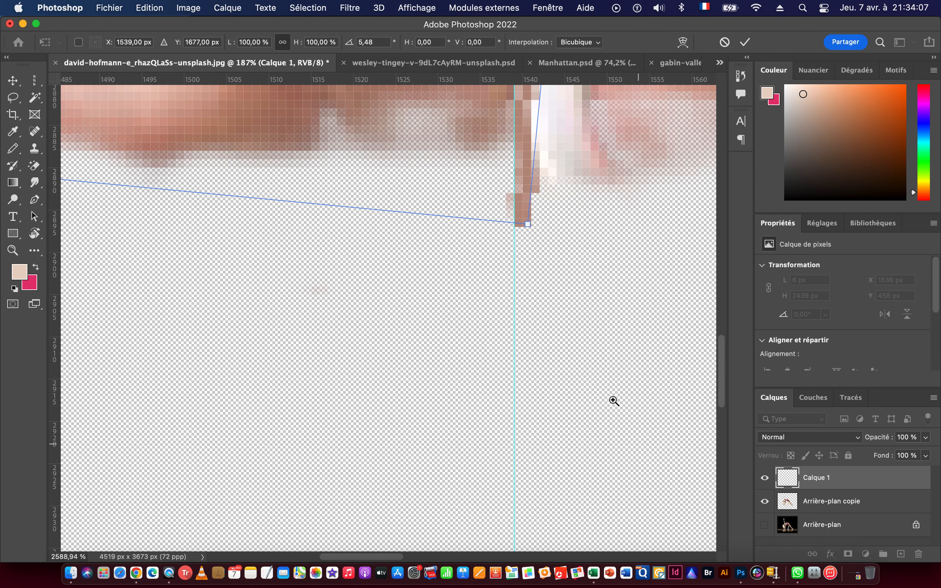
key("Escape")
key("b")
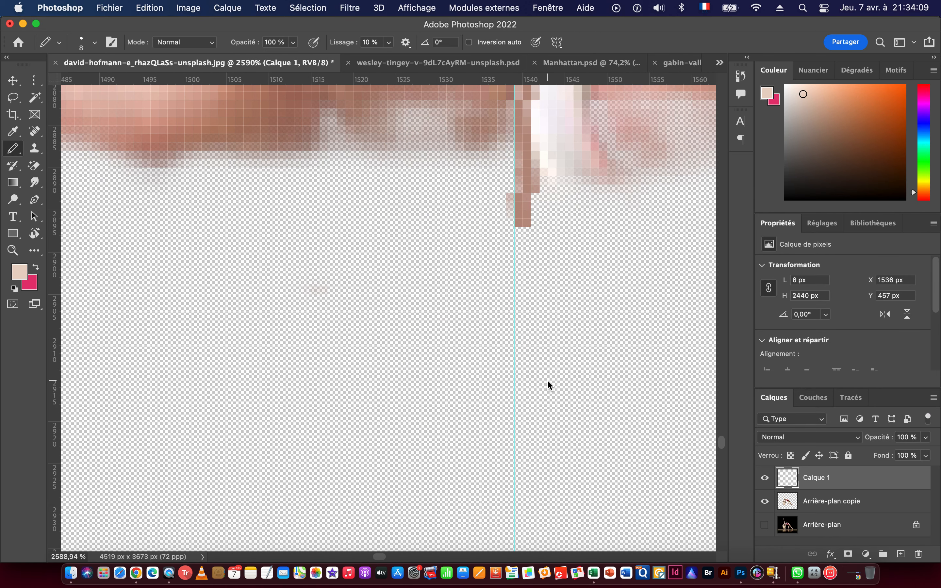
Stretch the vertical line horizontally to the canvas's left edge, to a width of about 25700%, and apply the transformation.
left_click(17, 83)
key("super+space")
left_click_drag(550, 358, 305, 346)
left_click_drag(476, 347, 389, 340)
left_click_drag(545, 269, 520, 392)
left_click_drag(556, 298, 440, 309)
left_click_drag(521, 237, 481, 361)
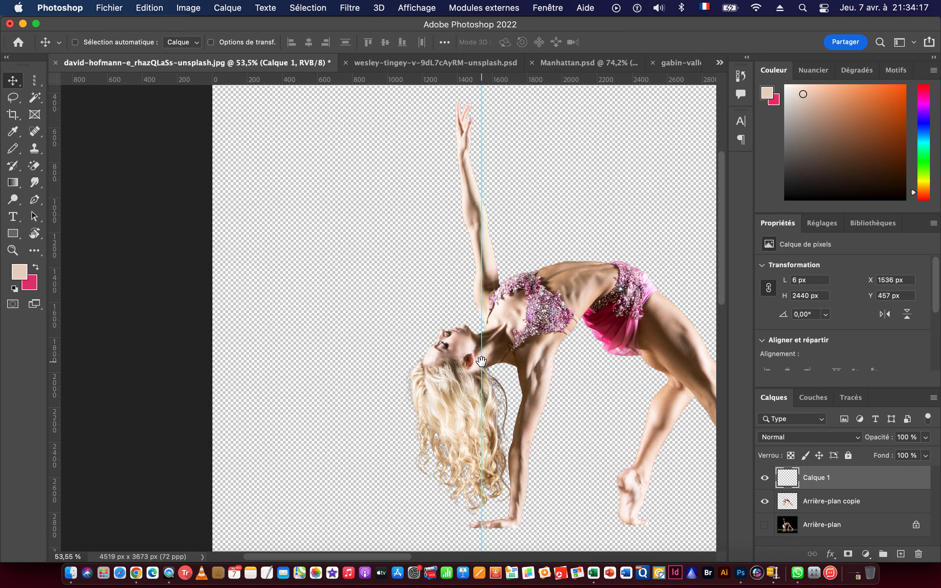
key("super+t")
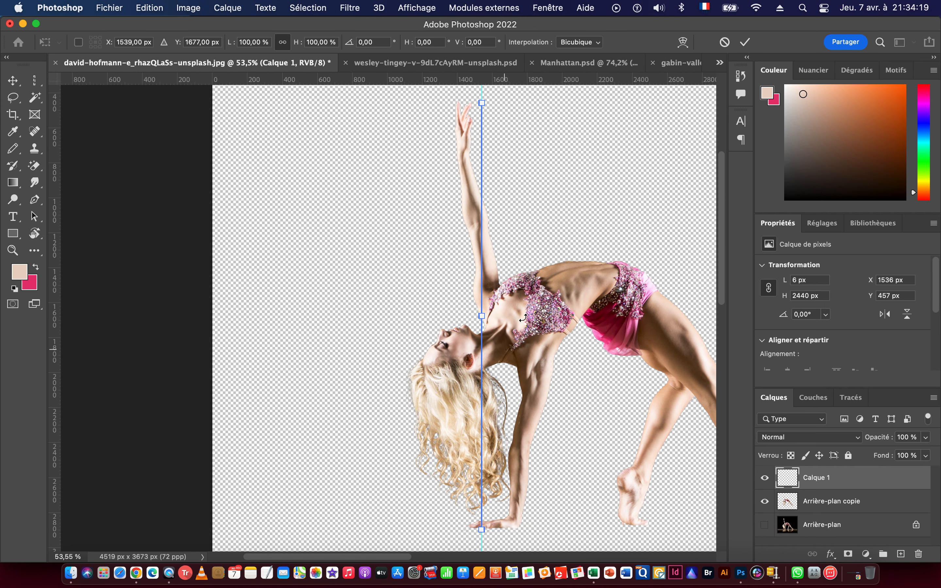
left_click_drag(479, 315, 211, 311)
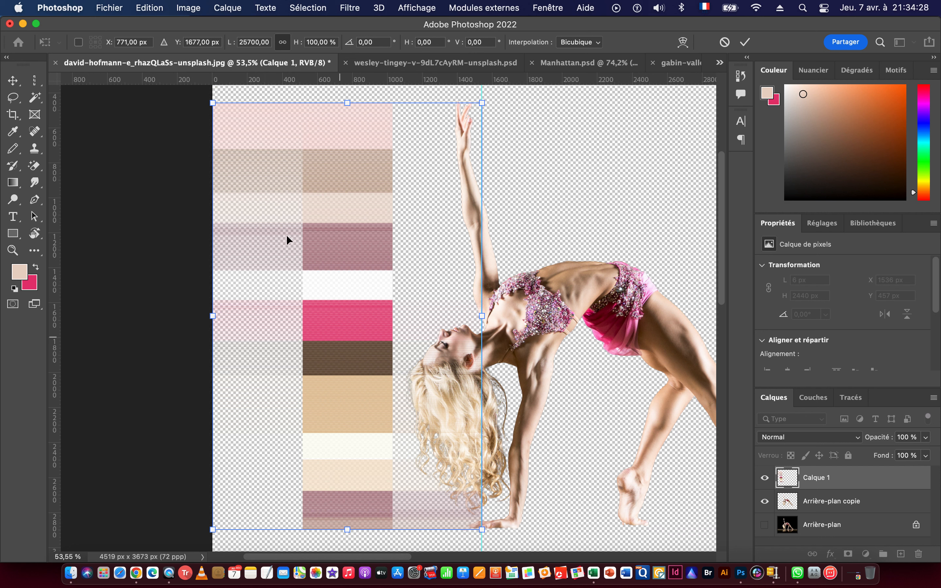
left_click(112, 149)
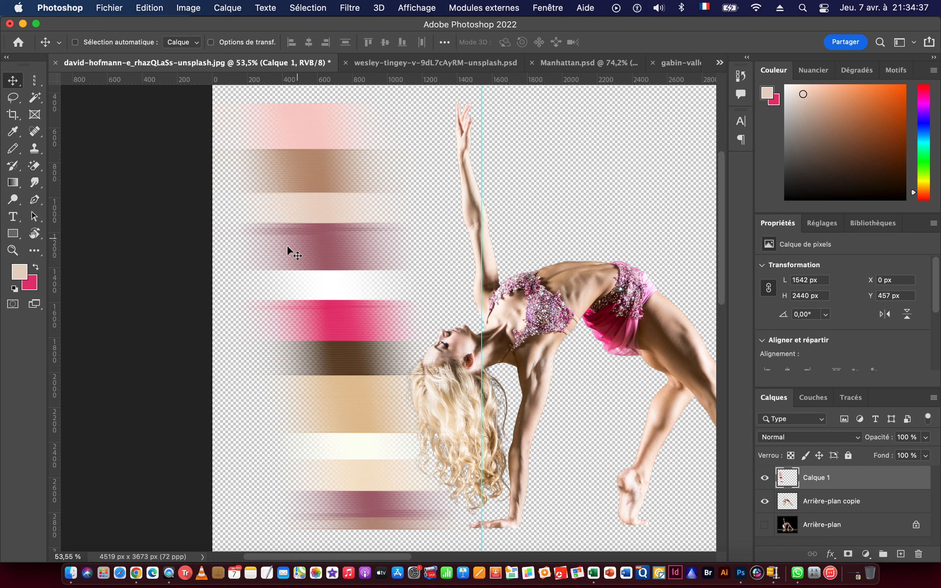
Duplicate the stretched Calque 1 layer in place repeatedly, up to Calque 1 copie 11, to make the colour bands denser.
key("super")
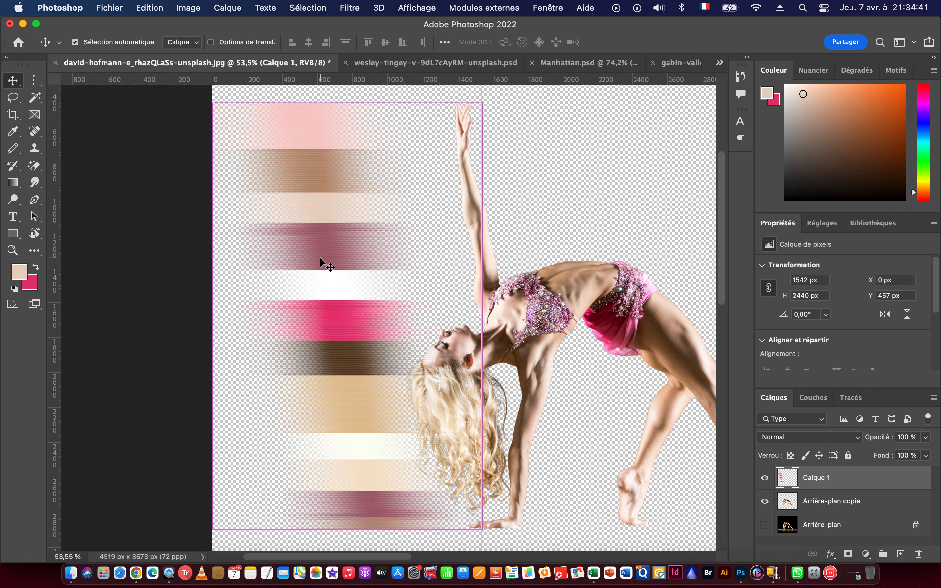
key("super+alt+shift+t")
key("super+alt+shift+t")
key("super+alt+shift+t")
key("super+alt+shift+t")
key("super+alt+shift+t")
key("super+alt+shift+t")
key("super+alt+shift+t")
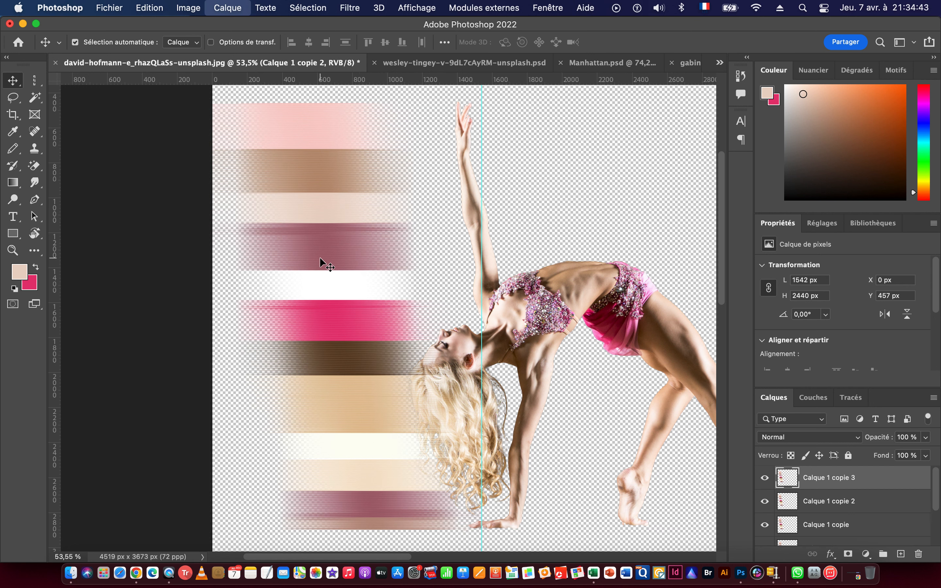
key("super+alt+shift+t")
key("super+alt+shift+t")
key("super+alt+shift+t")
key("super+alt+shift+t")
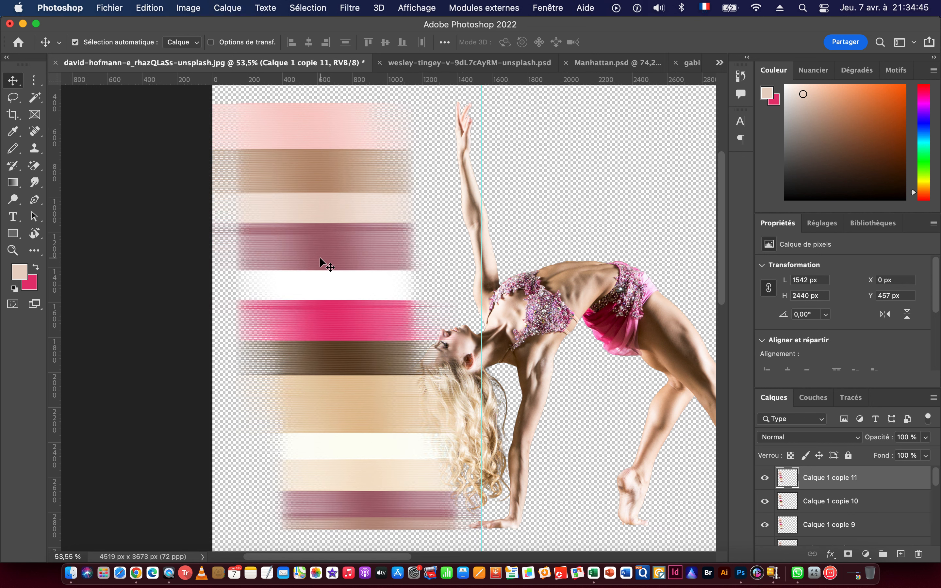
Select Calque 1 together with all its copies and merge them into one layer.
scroll(890, 529, "down", 10)
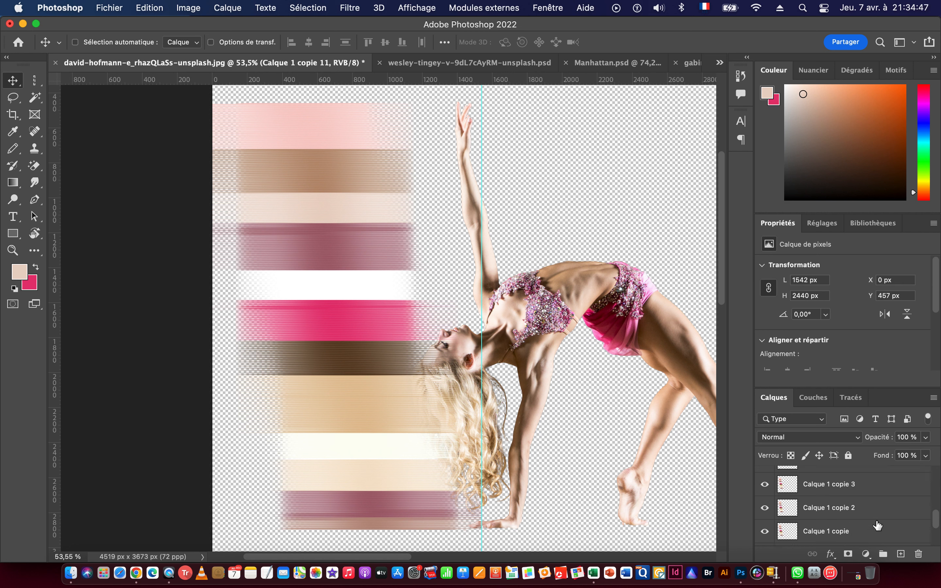
left_click(829, 493, "shift")
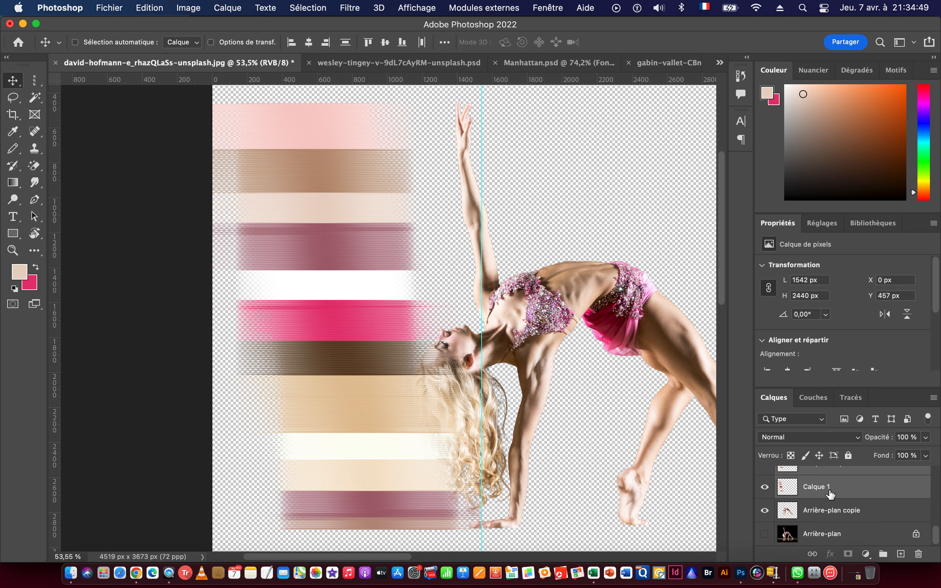
key("super+e")
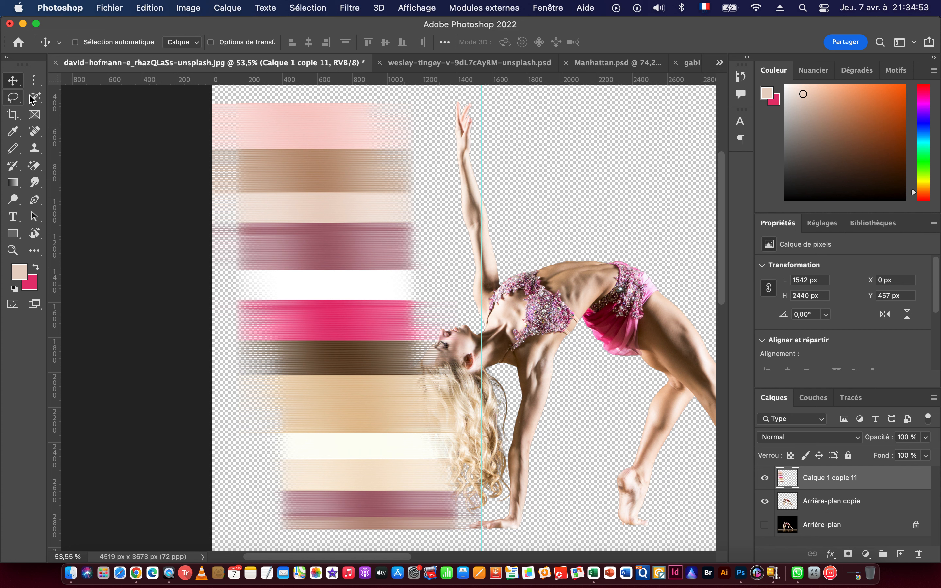
Select a one-pixel-wide column through the merged colour bands at X 654 px and copy it to a new layer.
left_click(34, 84)
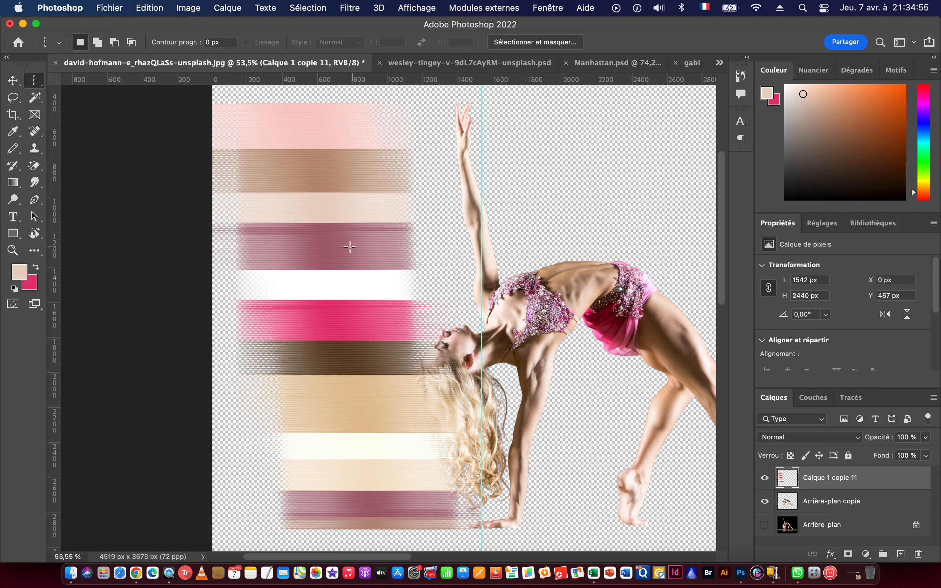
left_click(328, 159)
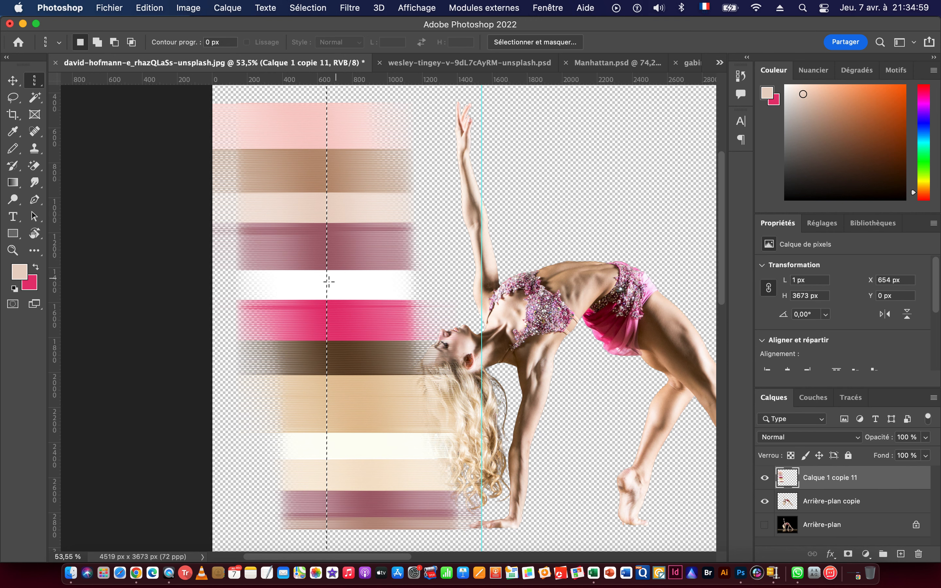
scroll(328, 281, "up", 5)
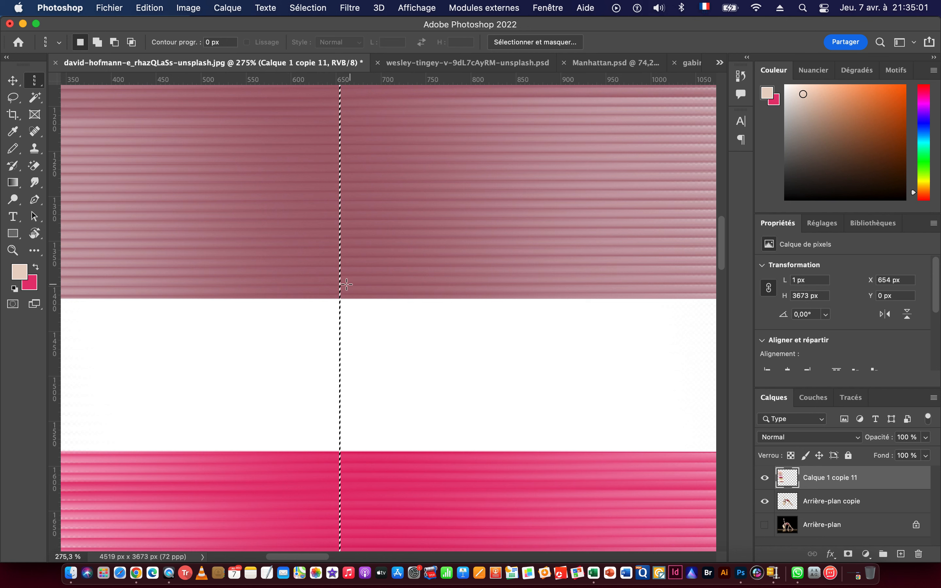
scroll(448, 345, "down", 5)
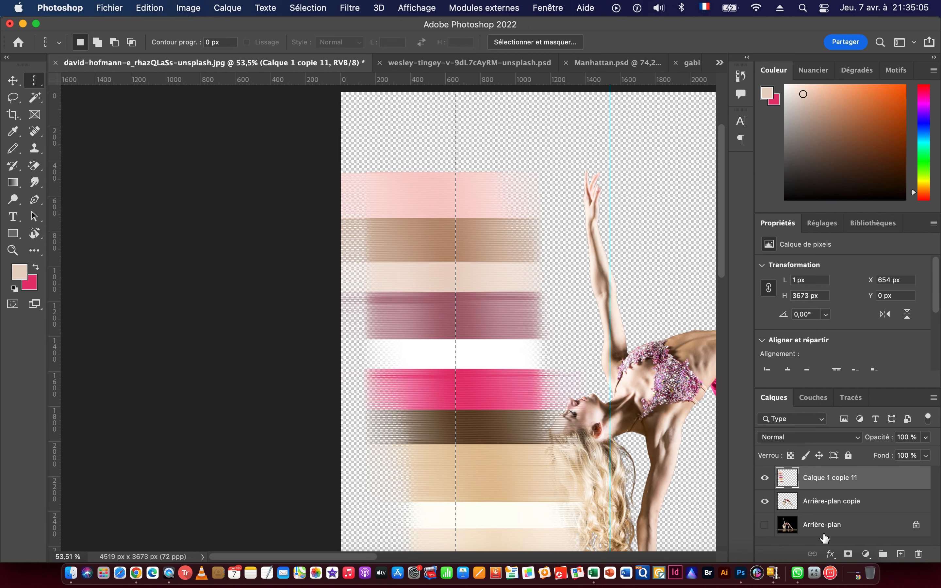
key("super+j")
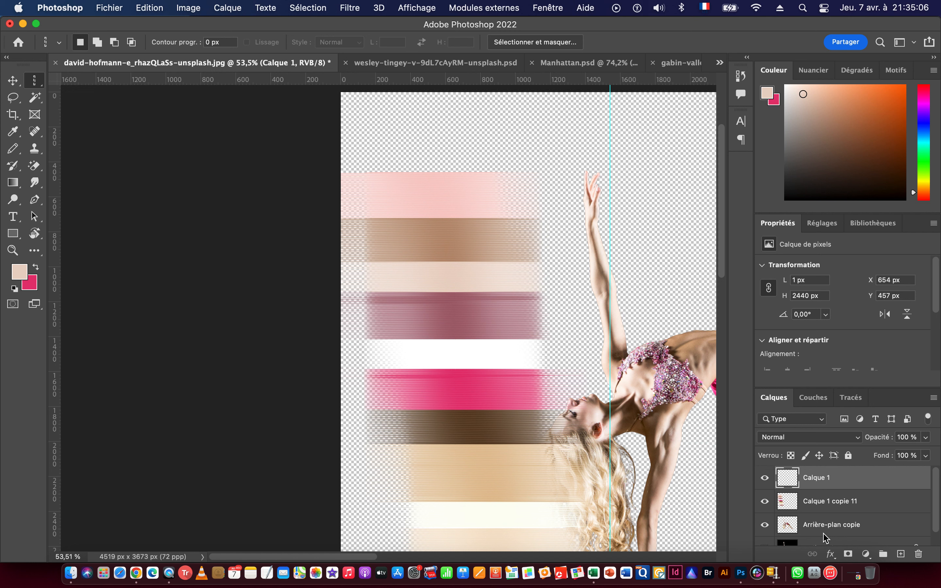
Hide the merged colour band layer Calque 1 copie 11 and remove the vertical guide.
left_click(766, 502)
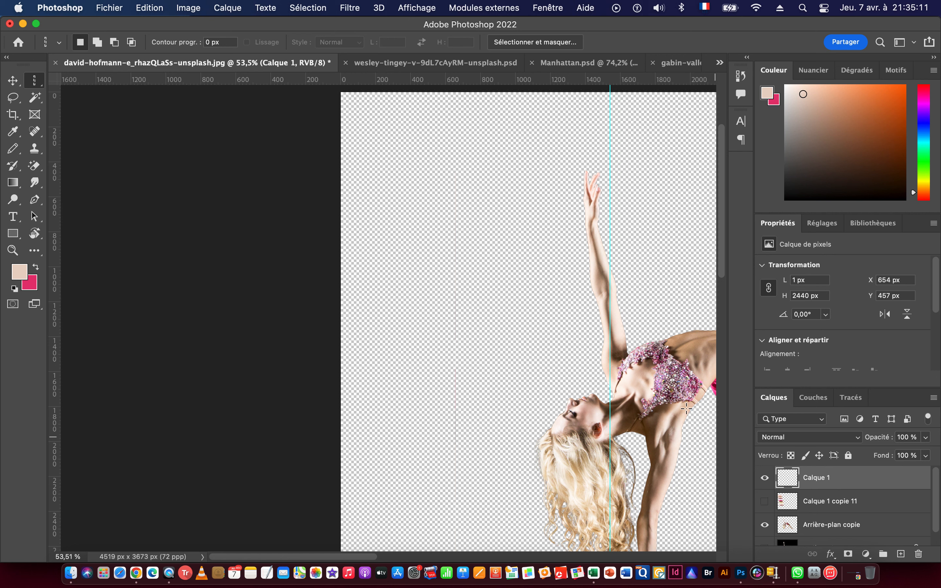
left_click_drag(494, 353, 435, 331)
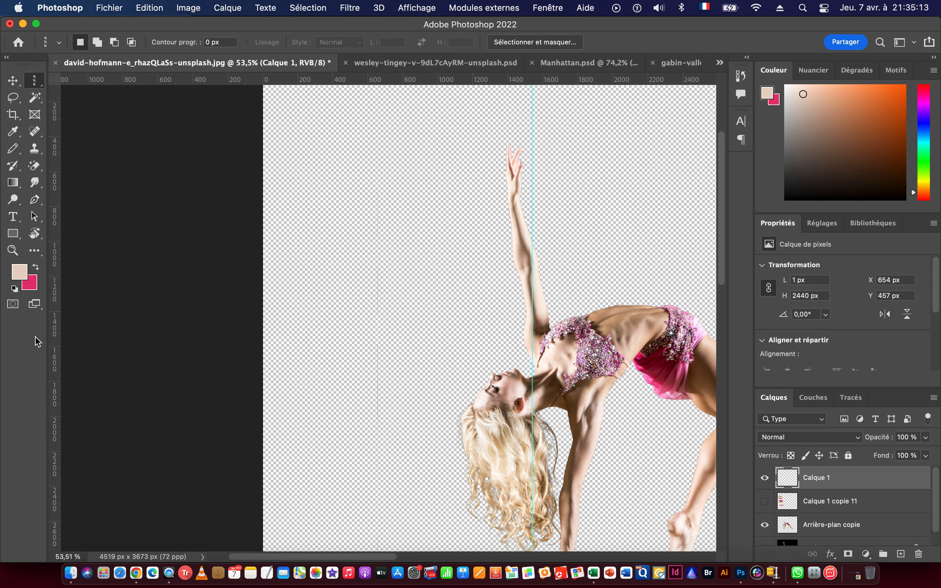
left_click_drag(528, 359, 49, 358)
Stretch the one-pixel-wide column on Calque 1 across the full canvas width of 4519 px.
key("super+t")
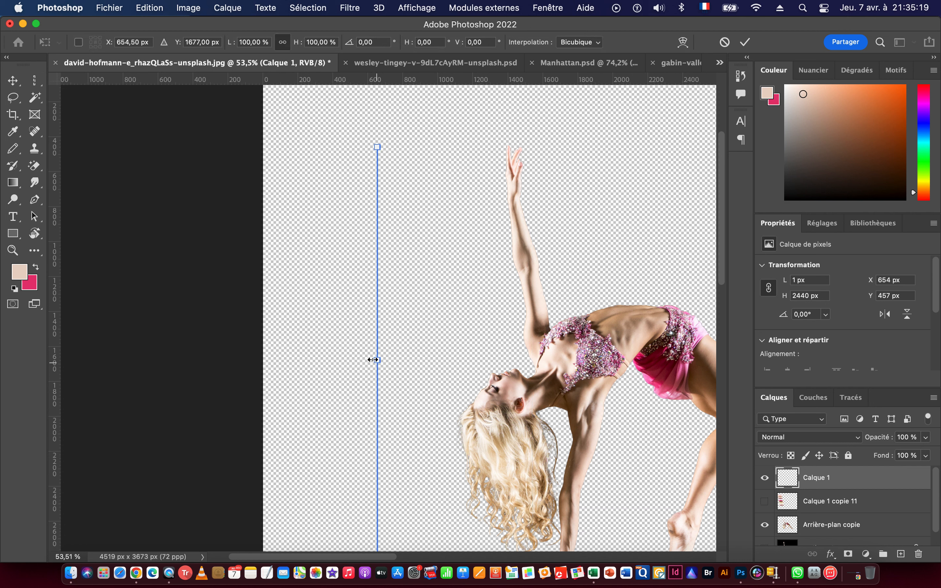
left_click_drag(385, 360, 670, 378)
left_click_drag(378, 361, 263, 360)
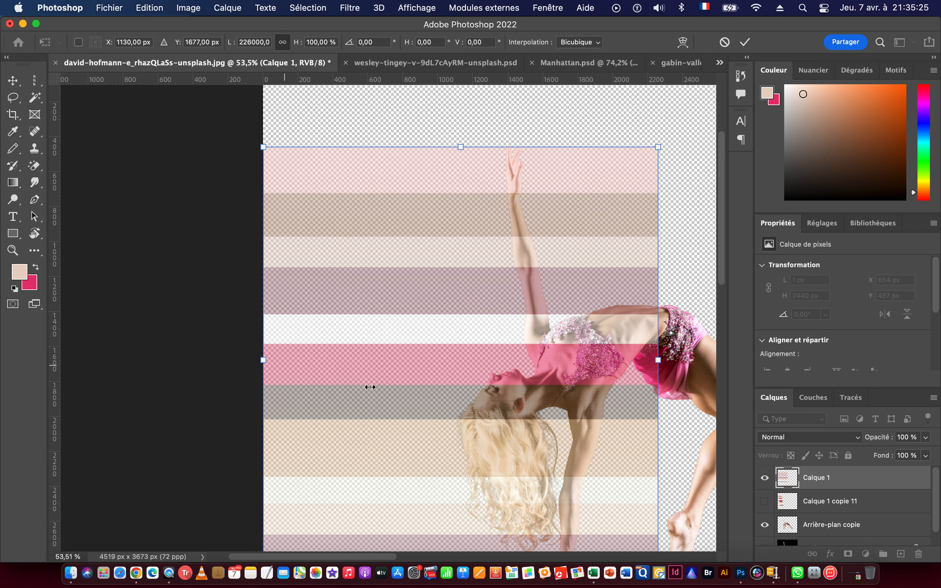
left_click_drag(475, 391, 299, 379)
left_click_drag(353, 357, 597, 364)
key("Return")
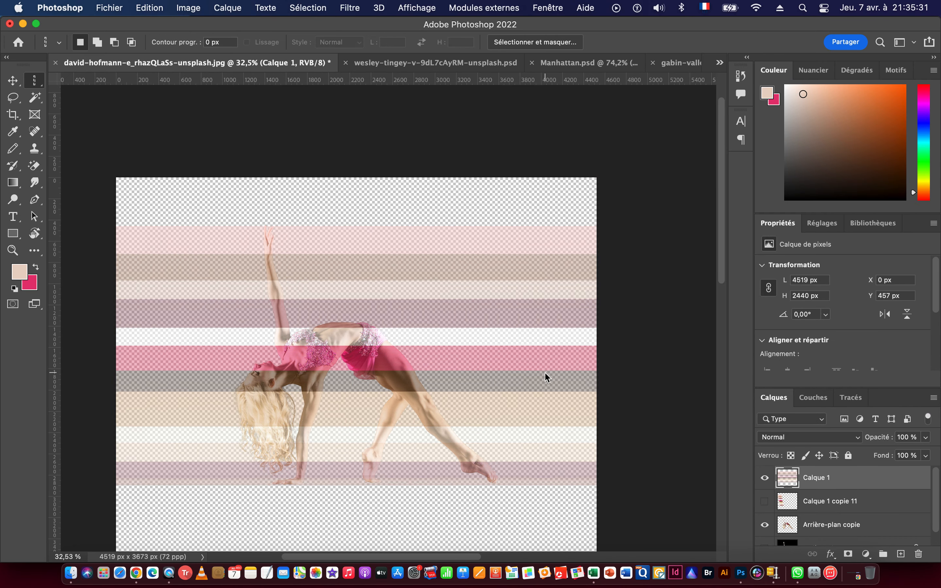
Move the stretched colour bands up to the canvas's upper edge, at Y 0 px.
left_click(12, 80)
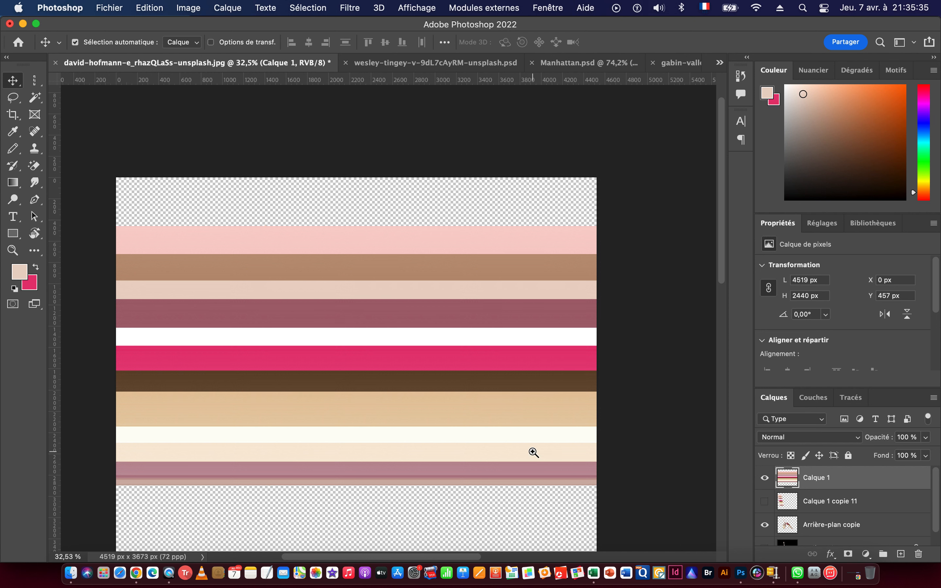
scroll(534, 451, "down", 3)
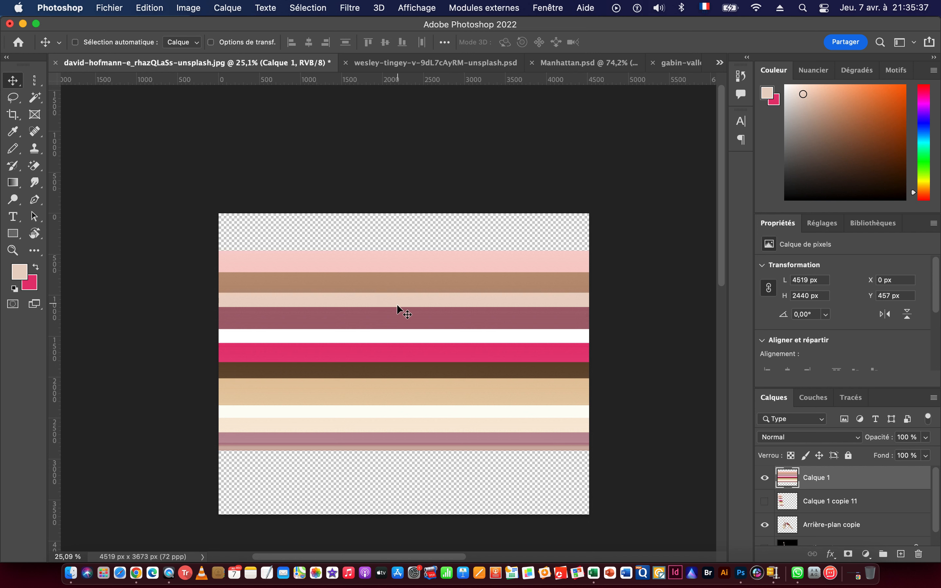
left_click_drag(416, 312, 413, 279)
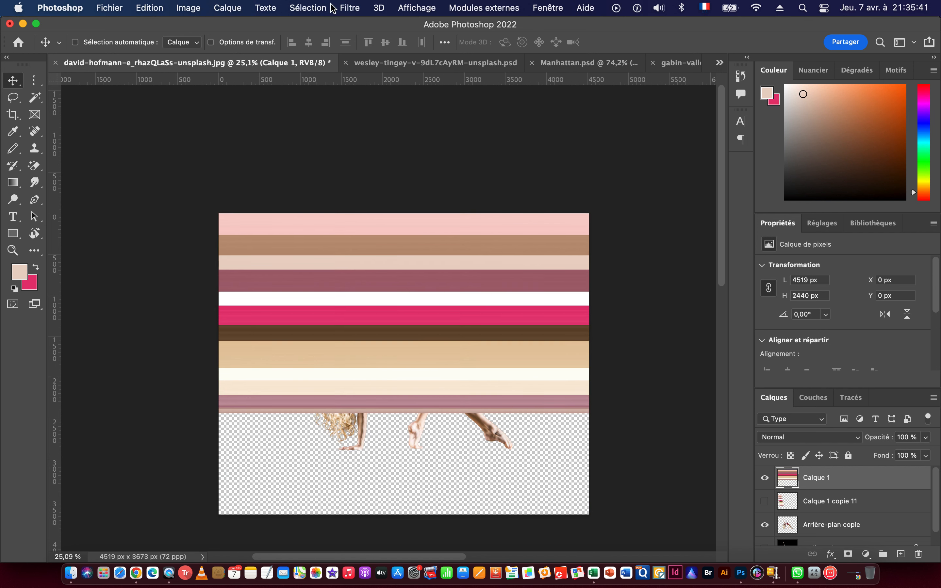
Apply the Polar Coordinates distortion to the colour bands with the rectangular-to-polar option (Rectangulaire en polaire).
left_click(352, 9)
mouse_move(383, 190)
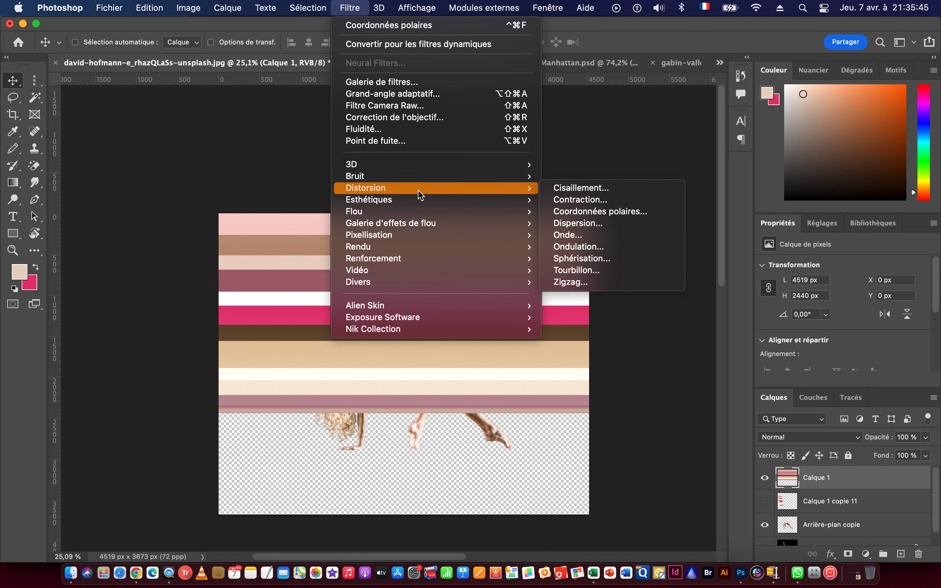
left_click(601, 212)
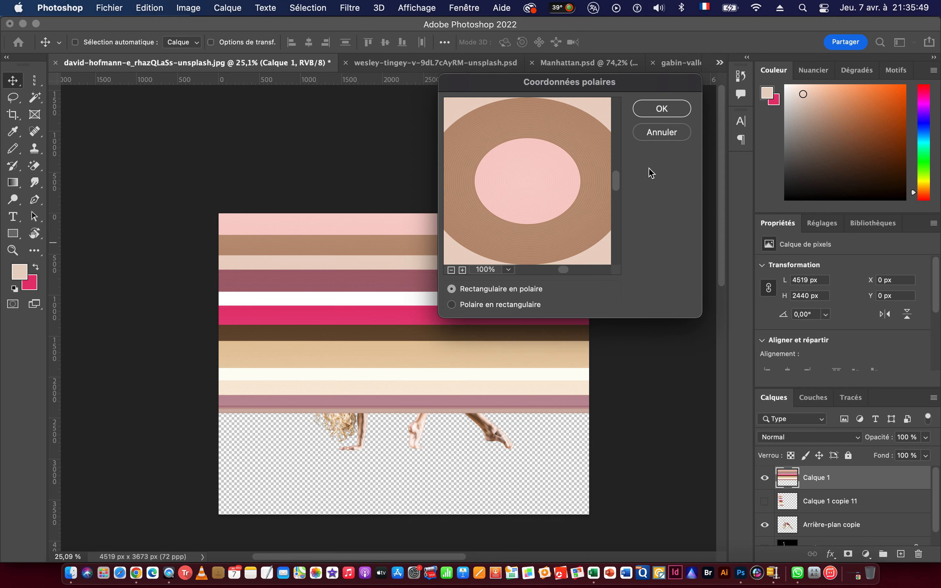
left_click(450, 269)
left_click(451, 270)
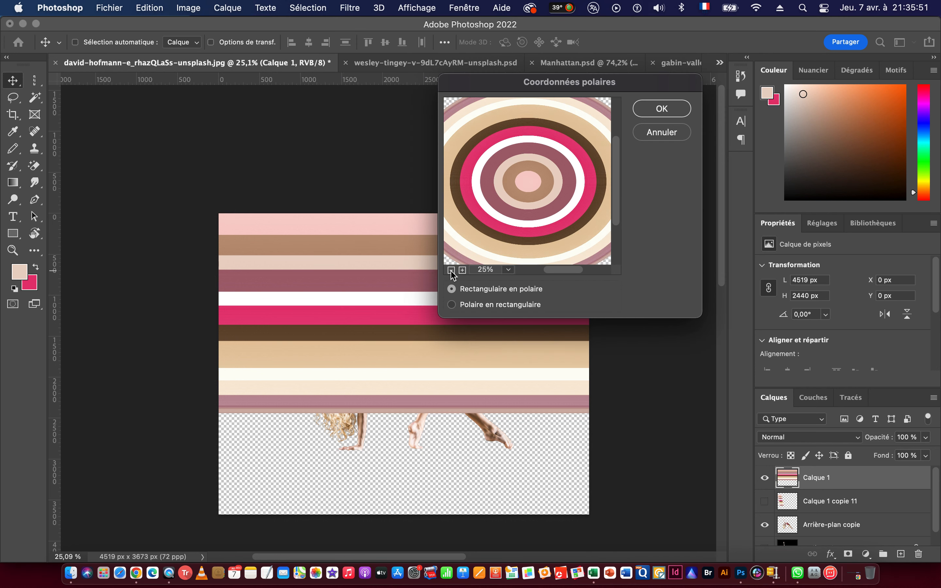
left_click(451, 269)
left_click(451, 269)
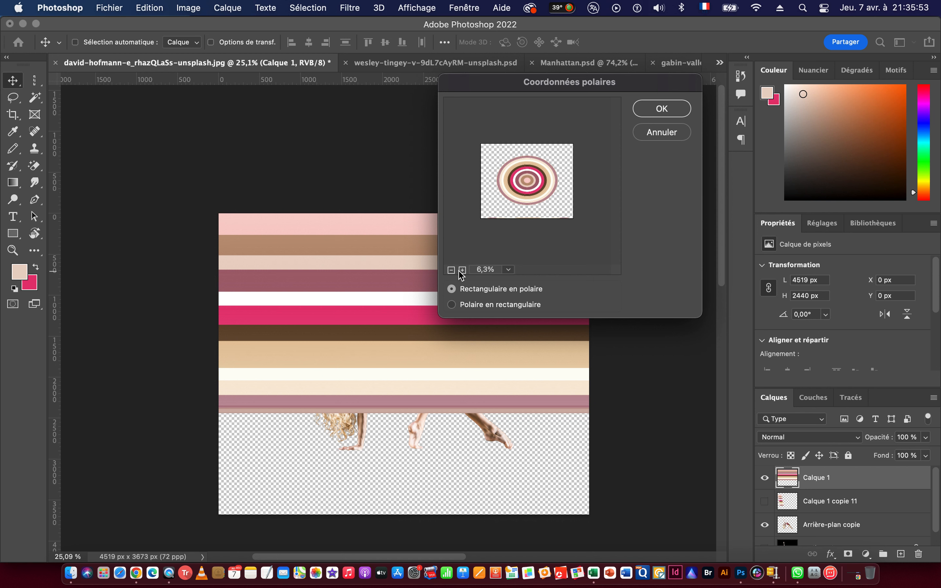
left_click(662, 110)
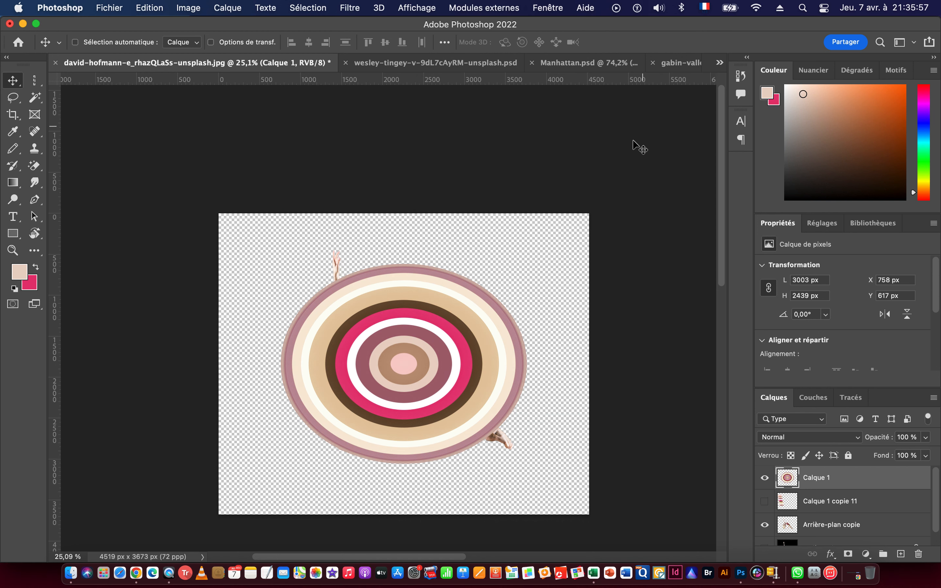
Move the rings layer Calque 1 below the dancer layer Arrière-plan copie in the layer order.
mouse_move(337, 301)
left_mouse_down()
mouse_move(477, 307)
mouse_move(344, 297)
left_mouse_up()
left_click_drag(828, 474, 844, 527)
Transform the oval rings on Calque 1 into a circle by narrowing their width to 82,15 % around the centre.
scroll(379, 320, "up", 5)
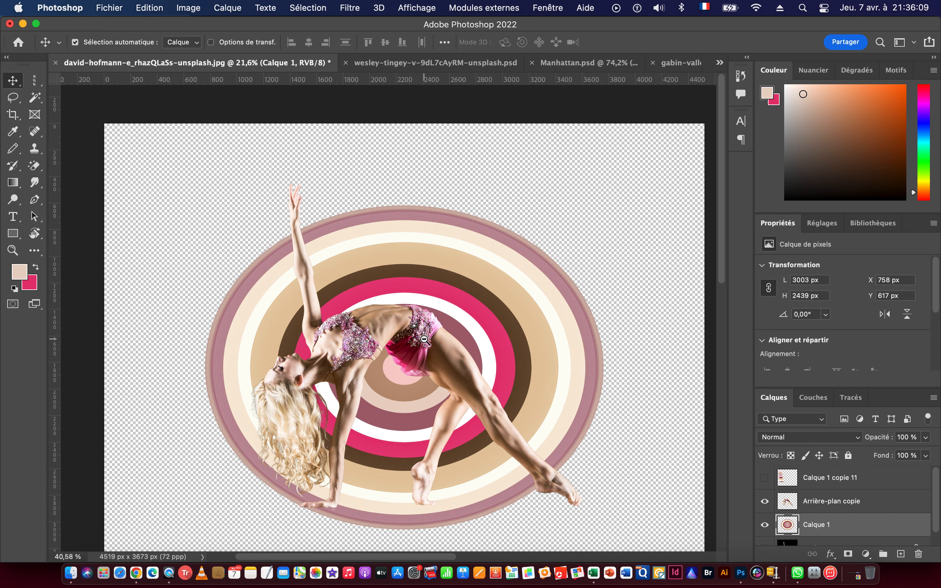
key("super+t")
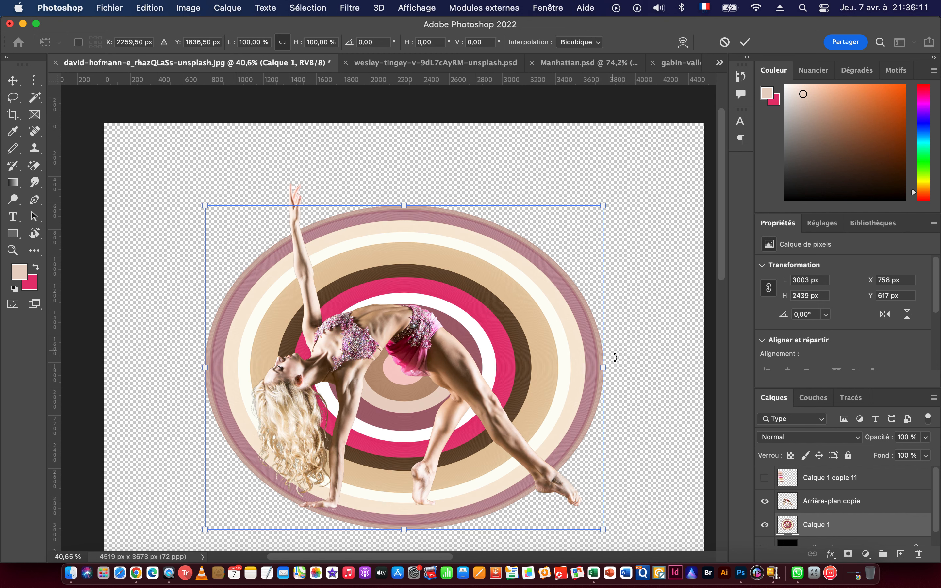
left_click_drag(602, 366, 568, 366)
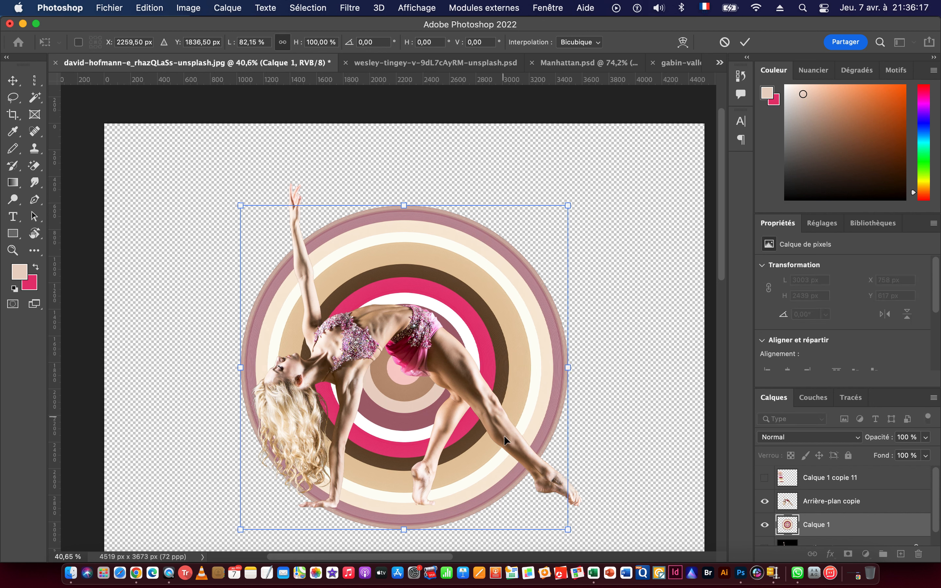
Reposition and enlarge the circular rings behind the dancer to about 3324 x 3287 px at X 772 px, Y 110 px.
scroll(486, 453, "up", 5)
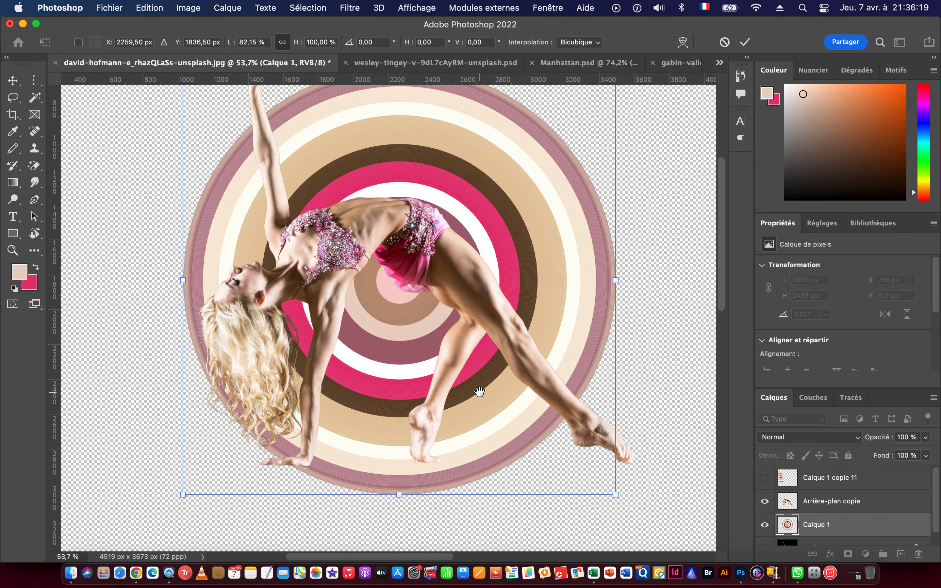
scroll(499, 418, "down", 5)
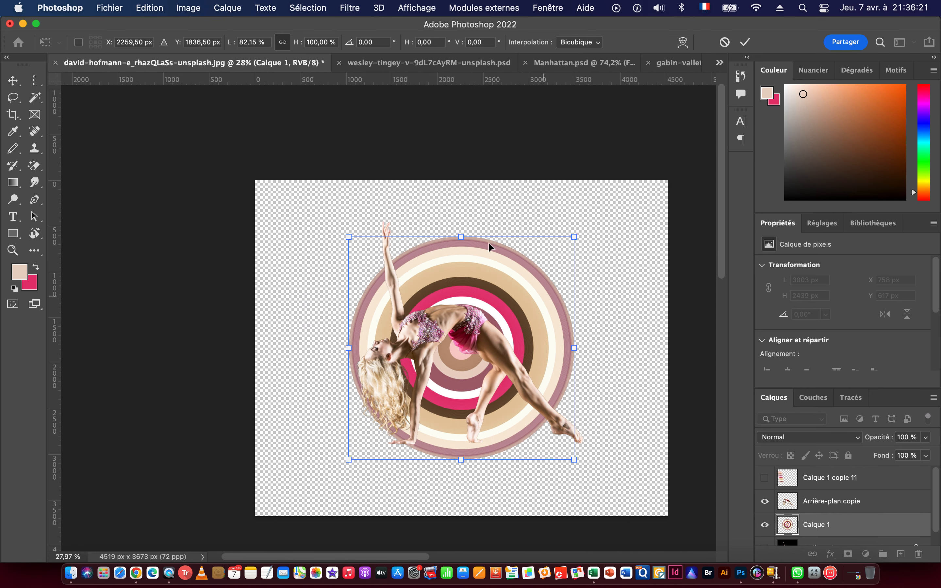
left_click_drag(470, 277, 461, 284)
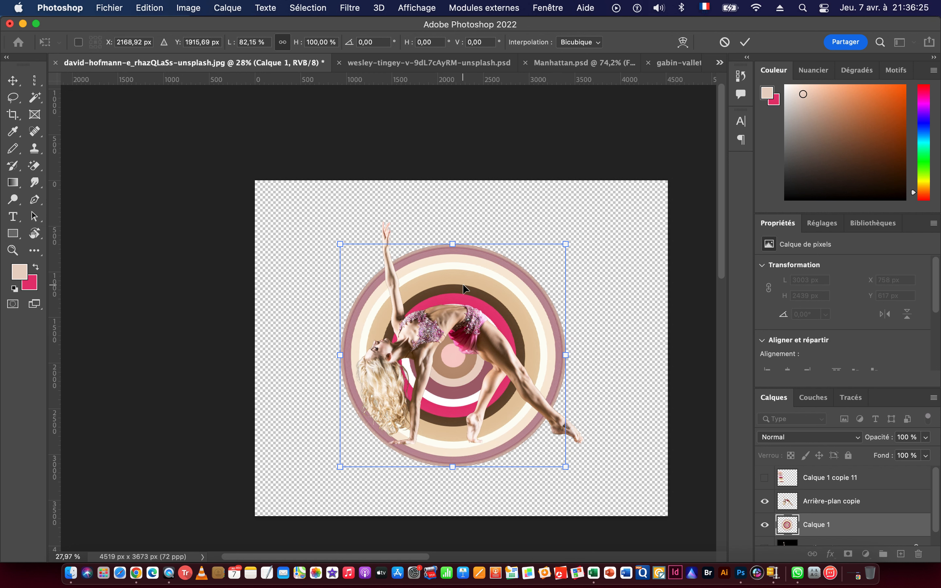
left_click_drag(566, 354, 614, 356)
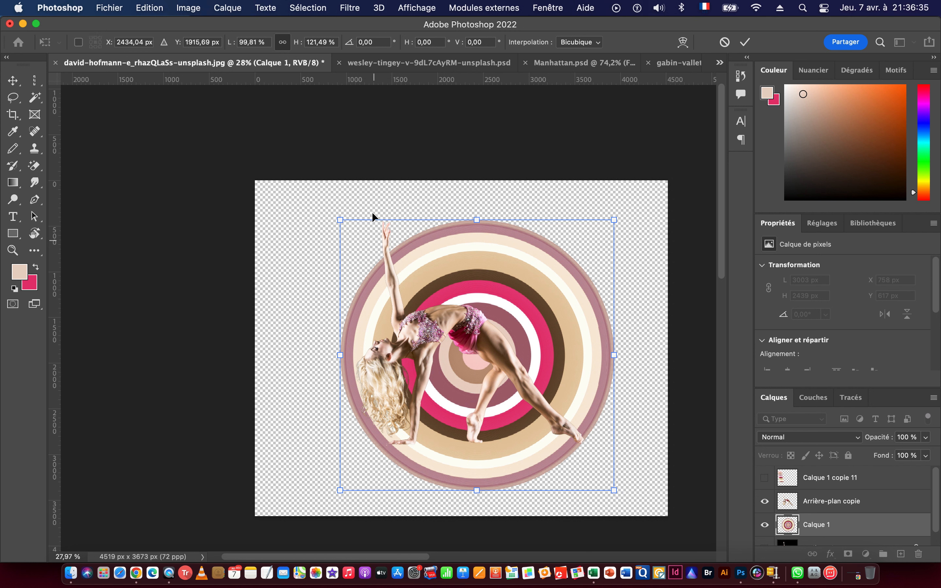
left_click_drag(478, 219, 474, 191)
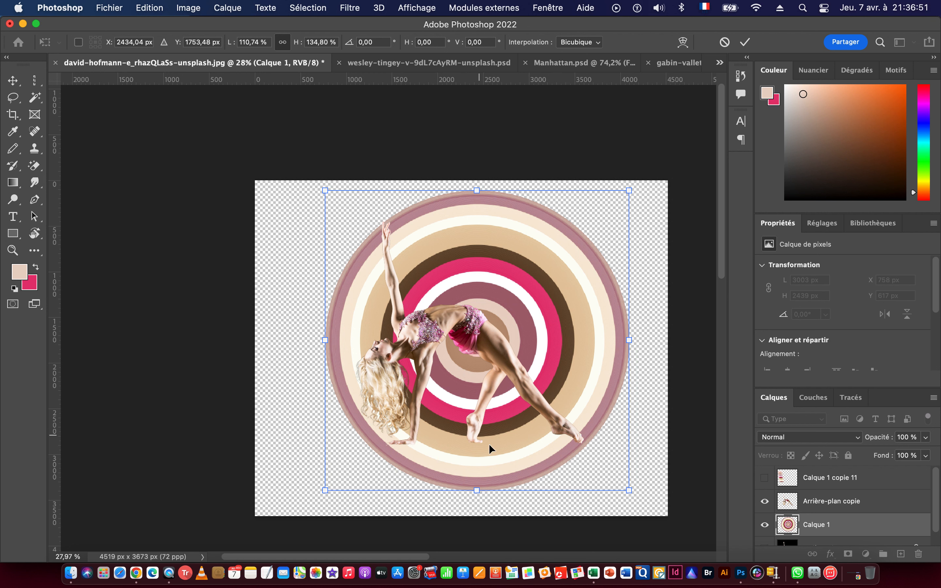
key("Return")
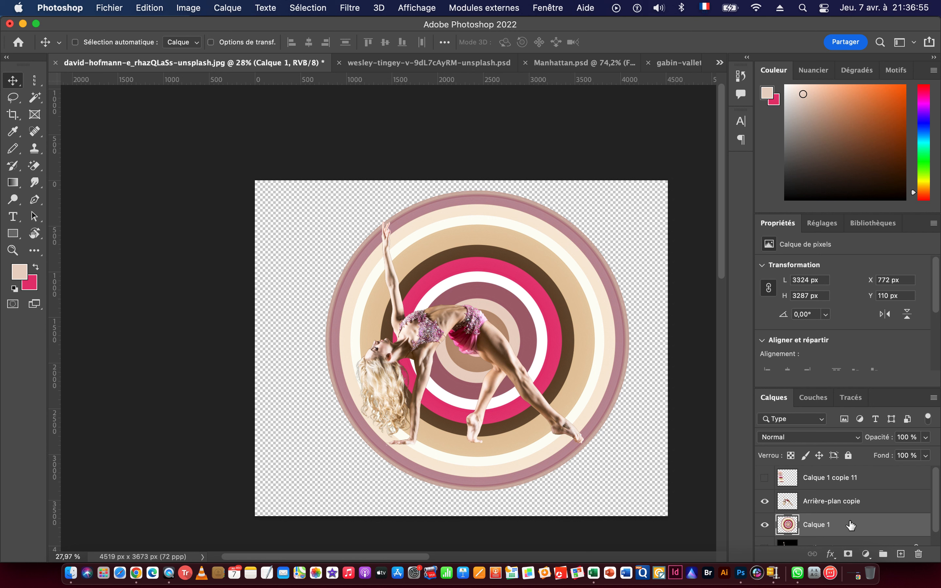
Add a new layer directly above Arrière-plan and fill it with the cream colour sampled from the outer rings.
left_click(836, 543)
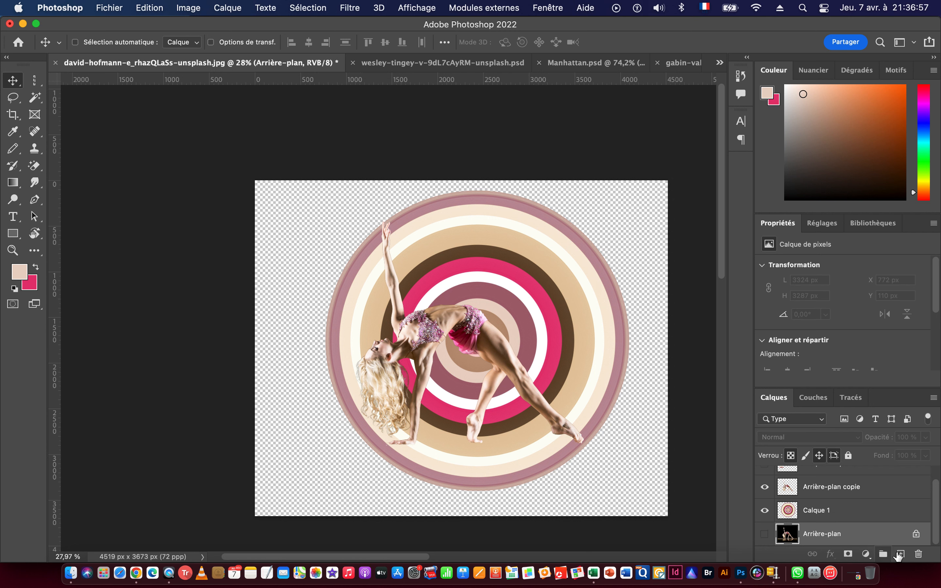
left_click(901, 554)
key("o")
key("i")
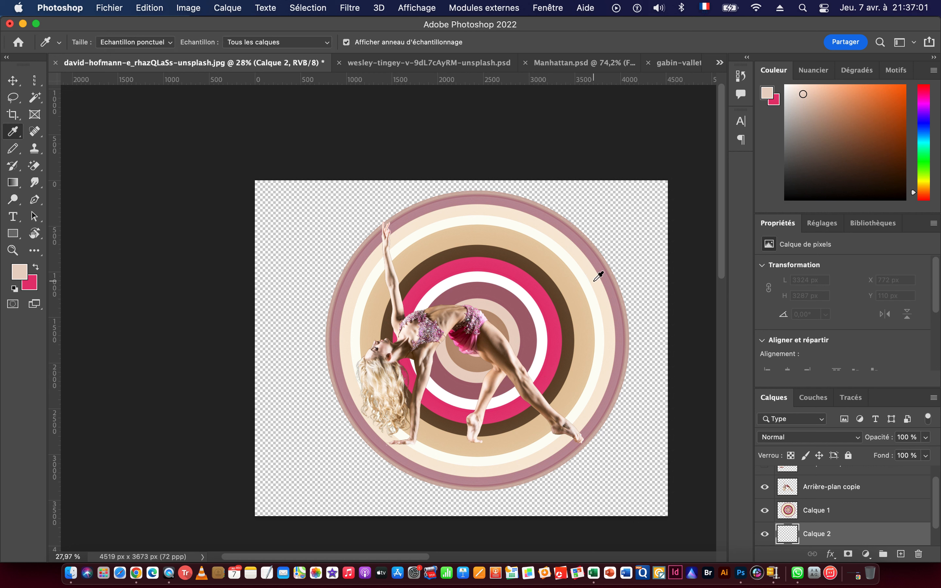
left_click(603, 292)
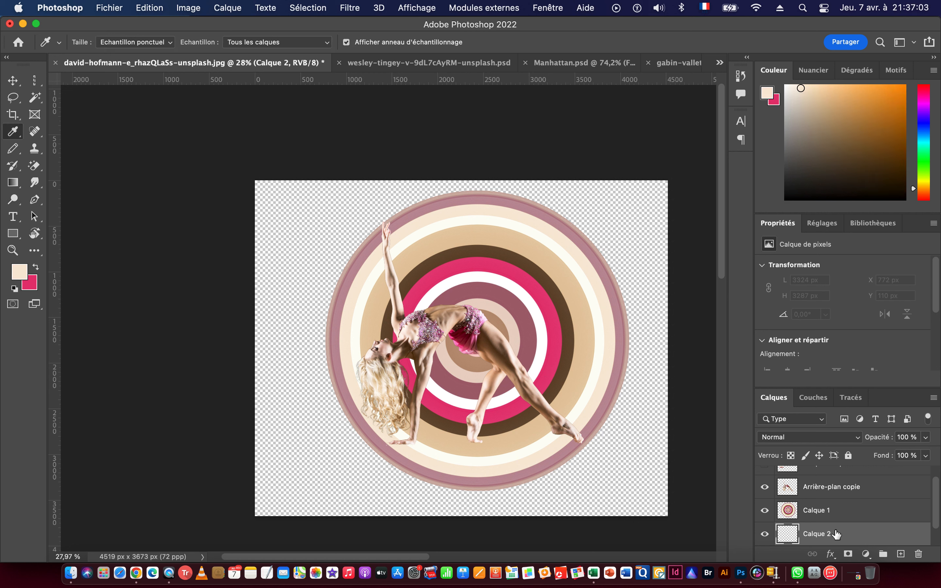
key("alt+BackSpace")
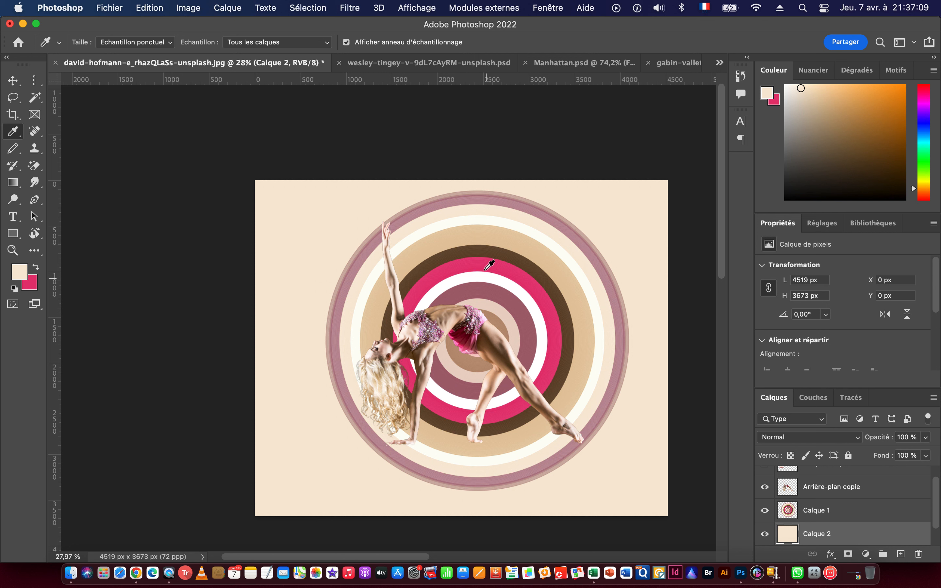
Refill the new background layer with the pink colour sampled from the rings.
left_click(477, 259)
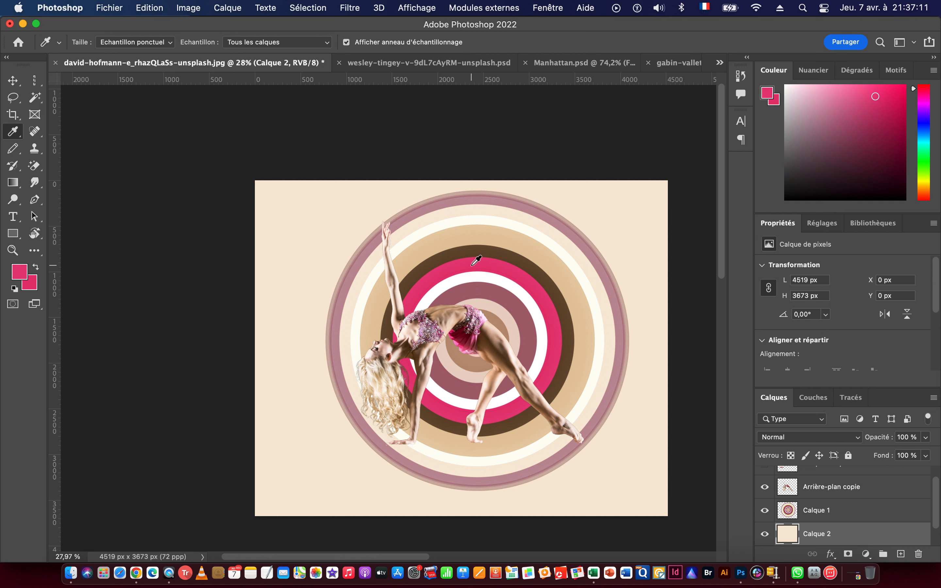
key("alt+BackSpace")
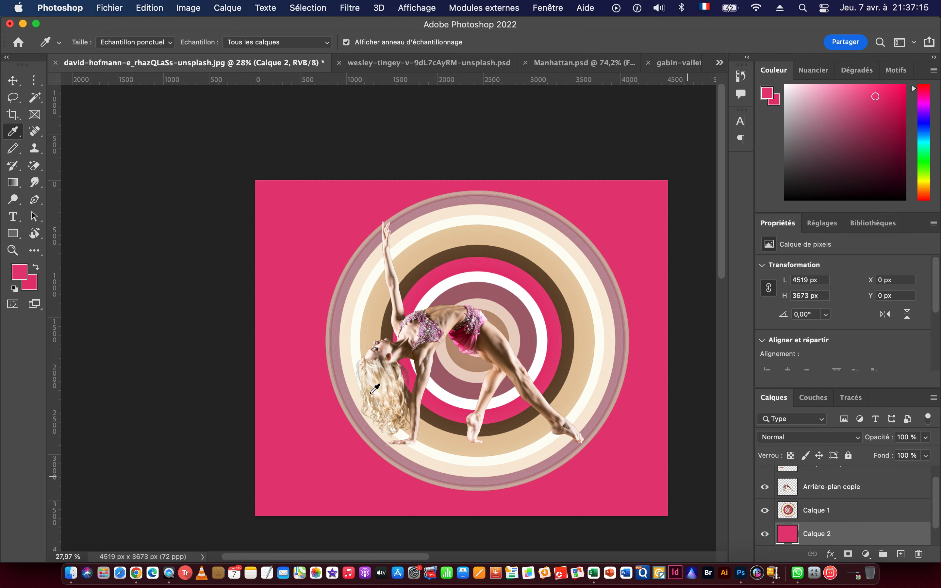
left_click(19, 85)
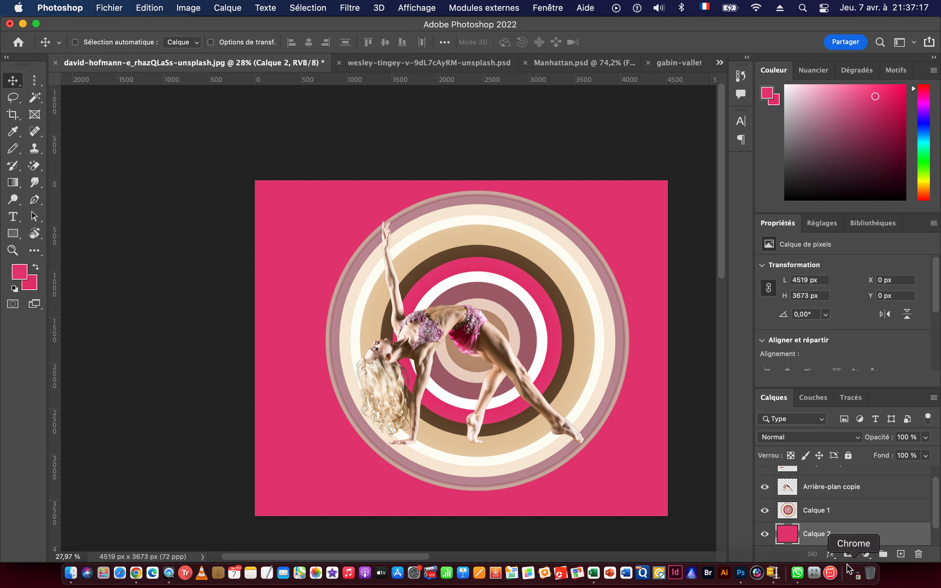
Duplicate the dancer layer Arrière-plan copie, then hide the duplicate and keep the original layer selected.
left_click_drag(503, 396, 548, 403)
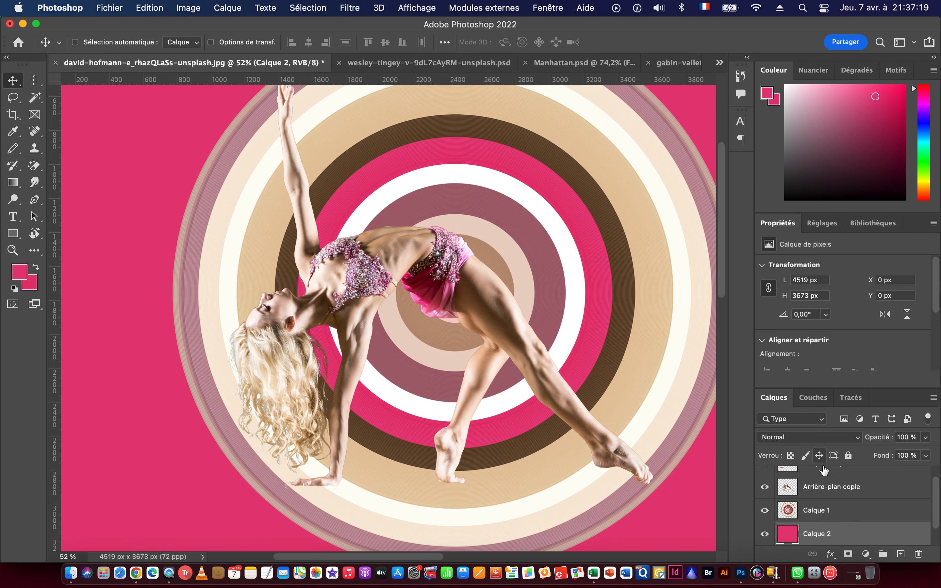
left_click(828, 490)
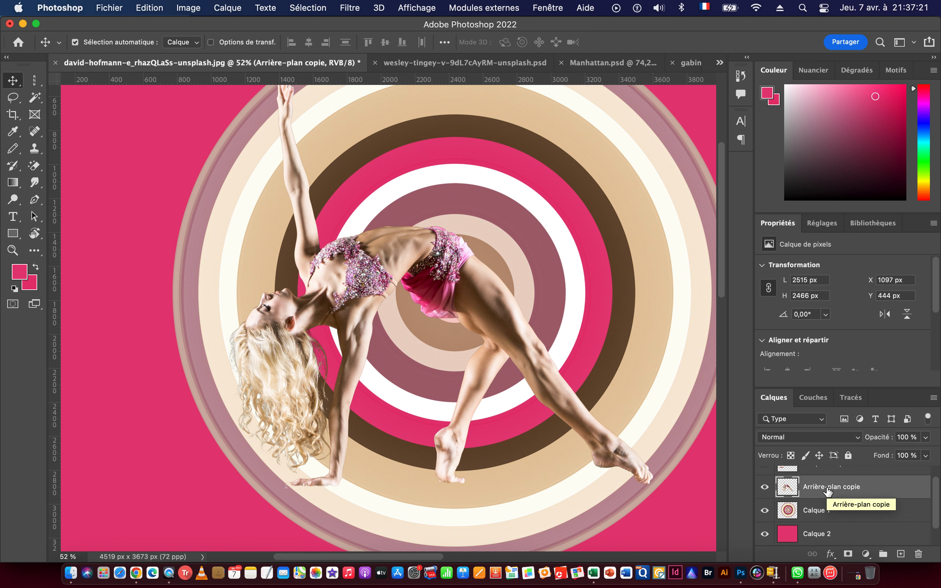
key("super+j")
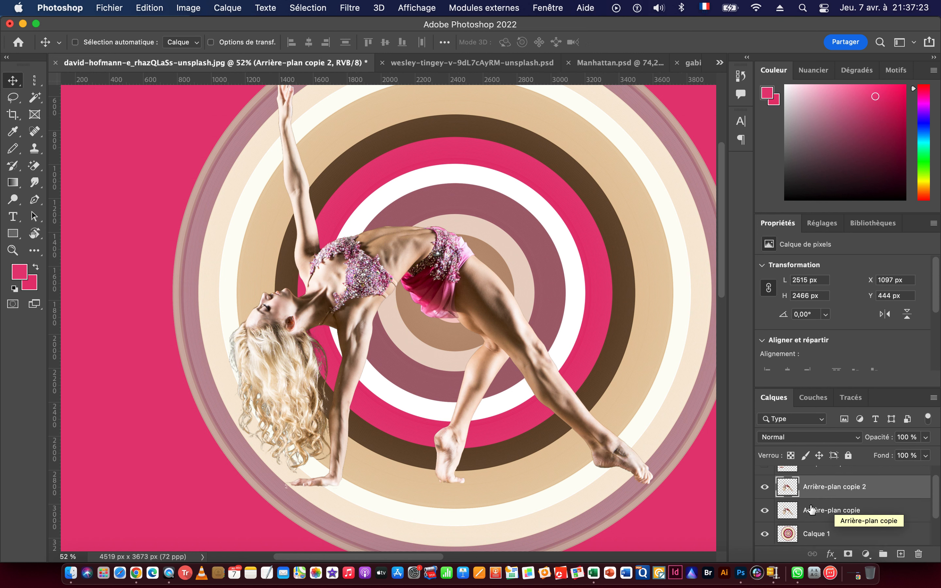
left_click(811, 508)
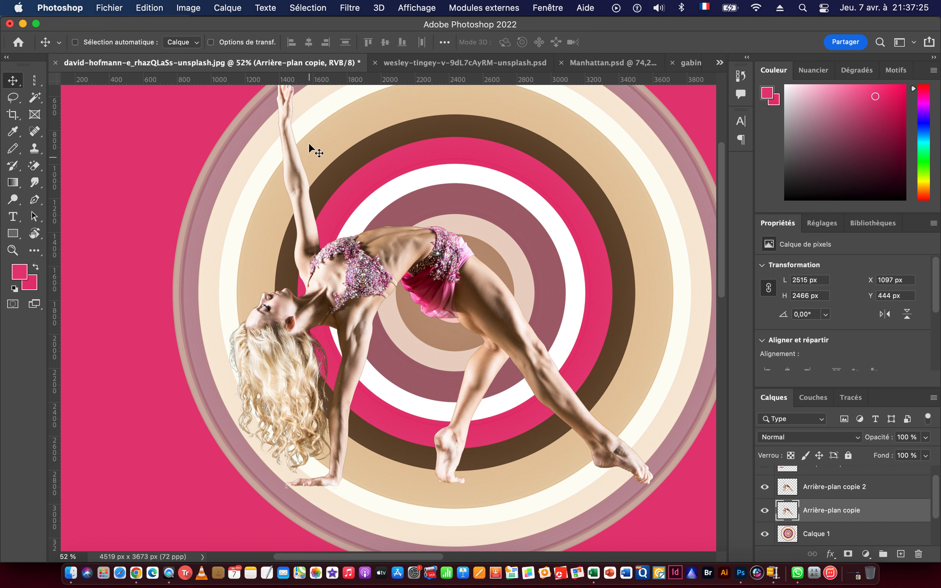
left_click(765, 487)
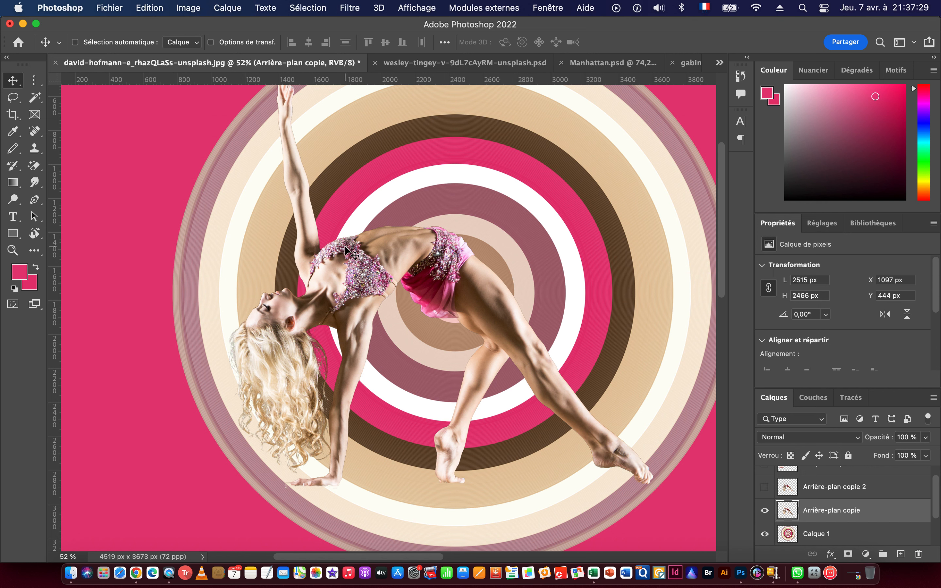
Fill the dancer on layer Arrière-plan copie with a brown sampled from her arm, preserving transparent areas.
key("i")
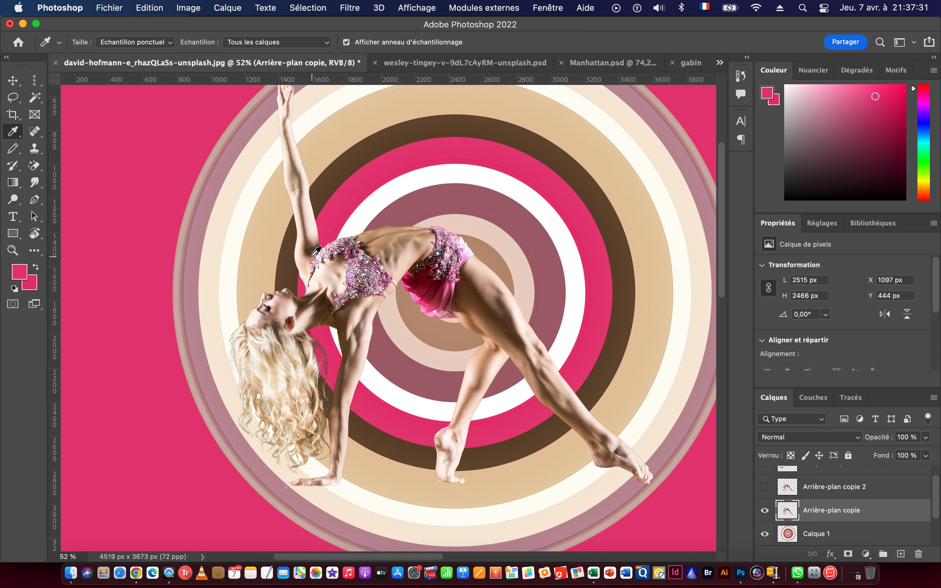
left_click(305, 234)
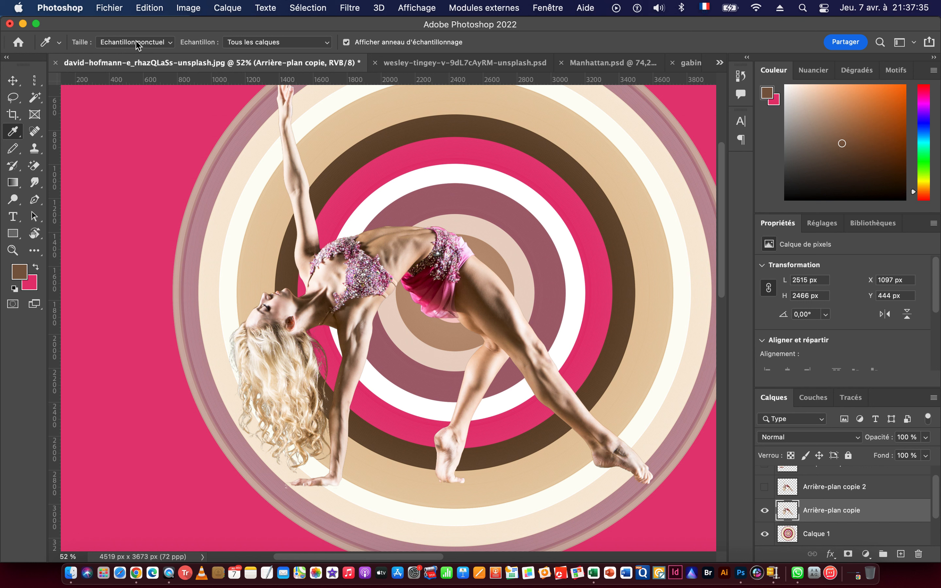
key("shift+BackSpace")
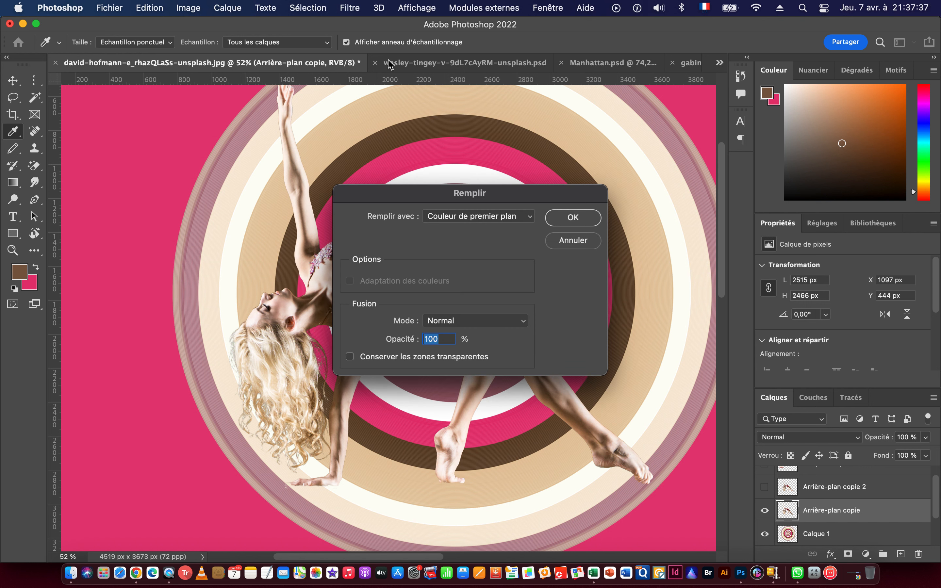
left_click(349, 357)
left_click(568, 216)
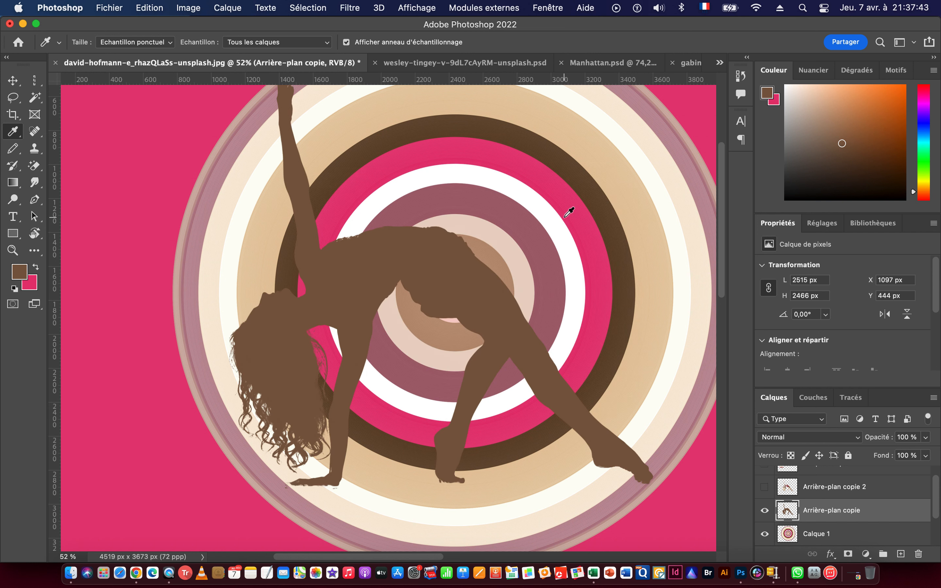
Apply a Gaussian Blur with a 36 px radius to the brown silhouette.
left_click(352, 8)
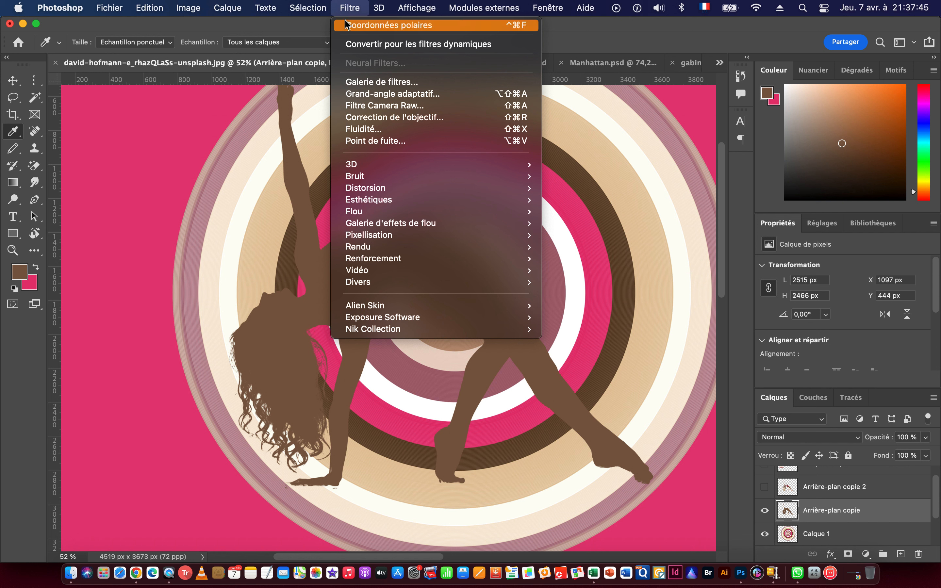
mouse_move(414, 213)
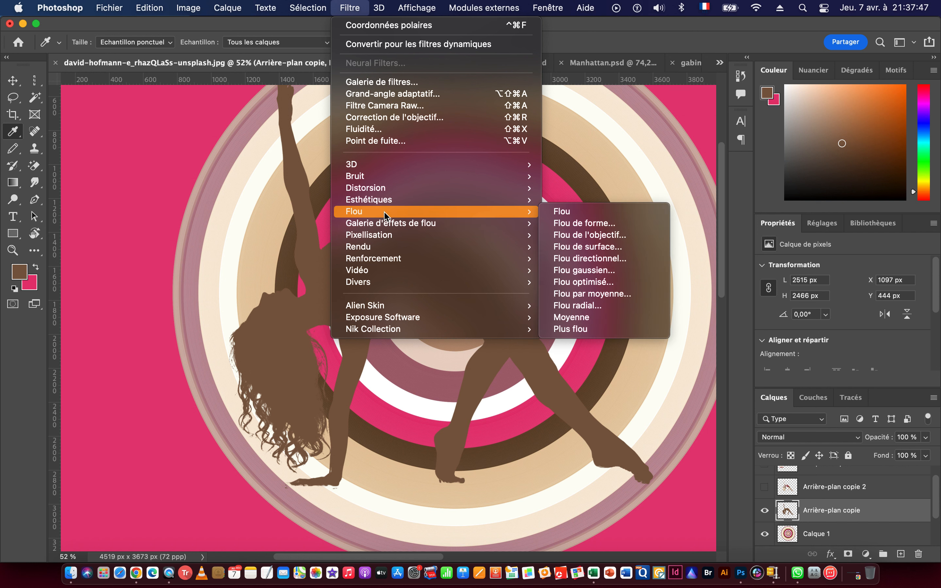
left_click(597, 271)
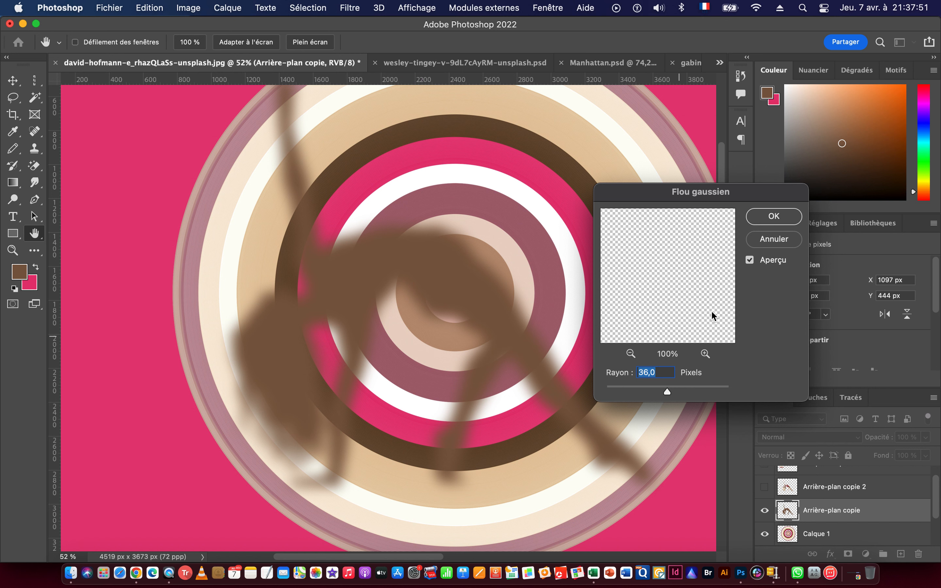
left_click(773, 217)
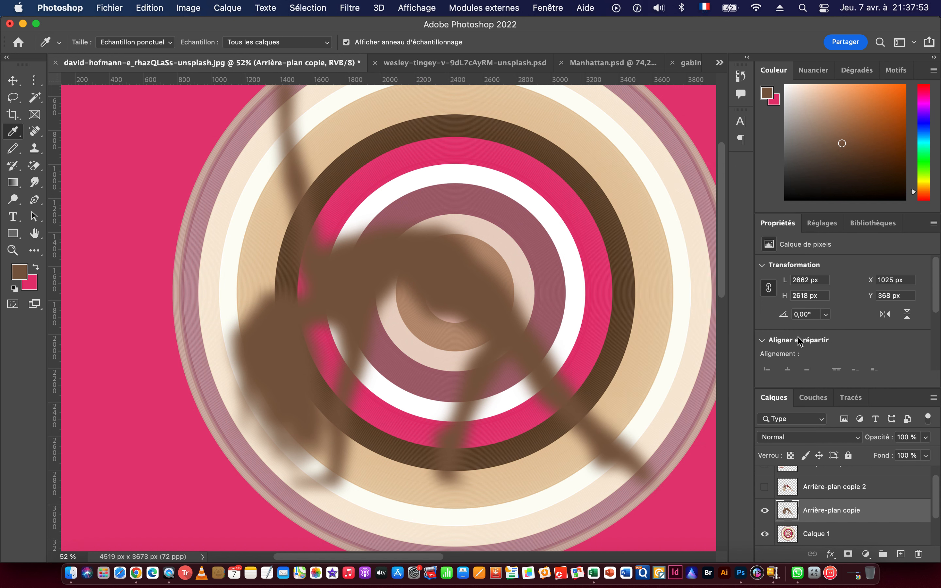
Set the blurred silhouette's blend mode to Produit and show the dancer layer Arrière-plan copie 2 again.
left_click(826, 436)
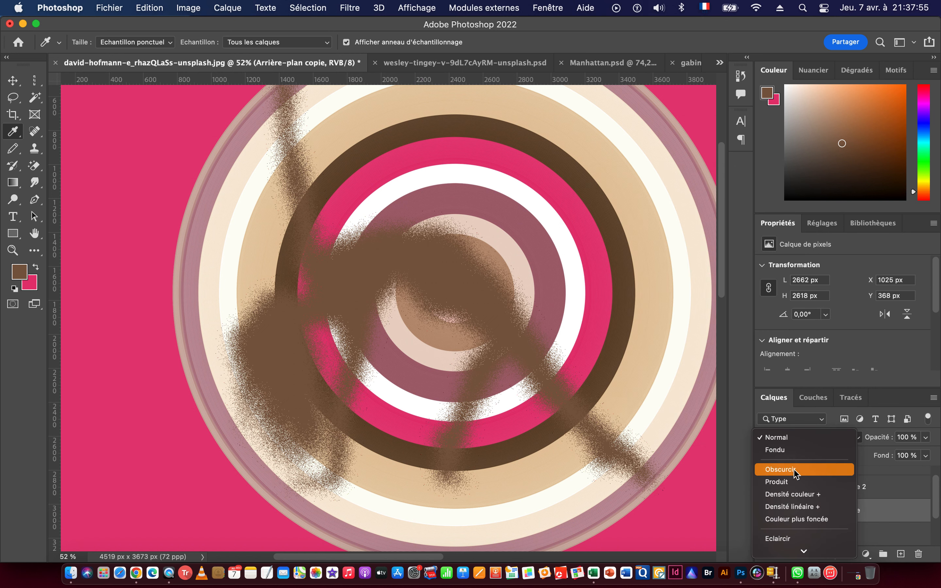
left_click(797, 478)
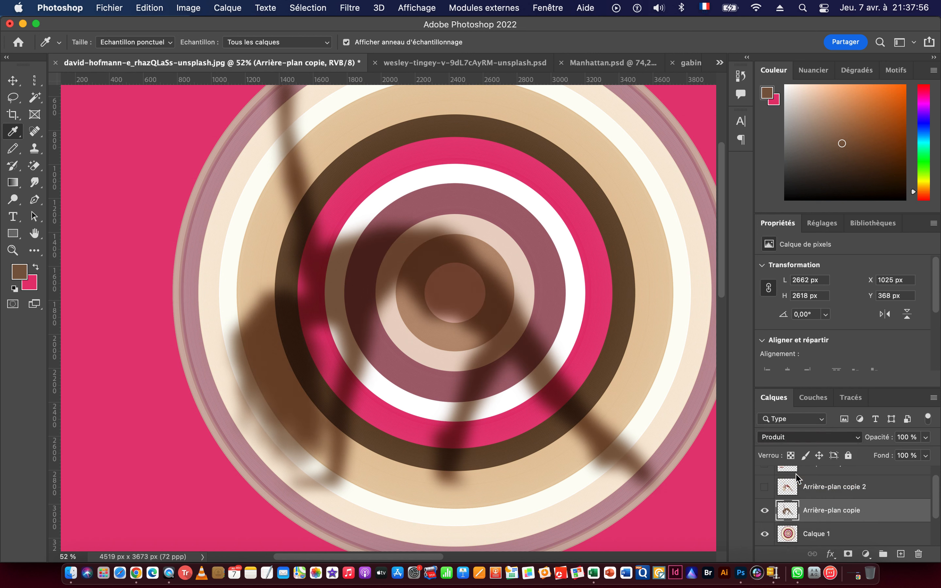
left_click(765, 488)
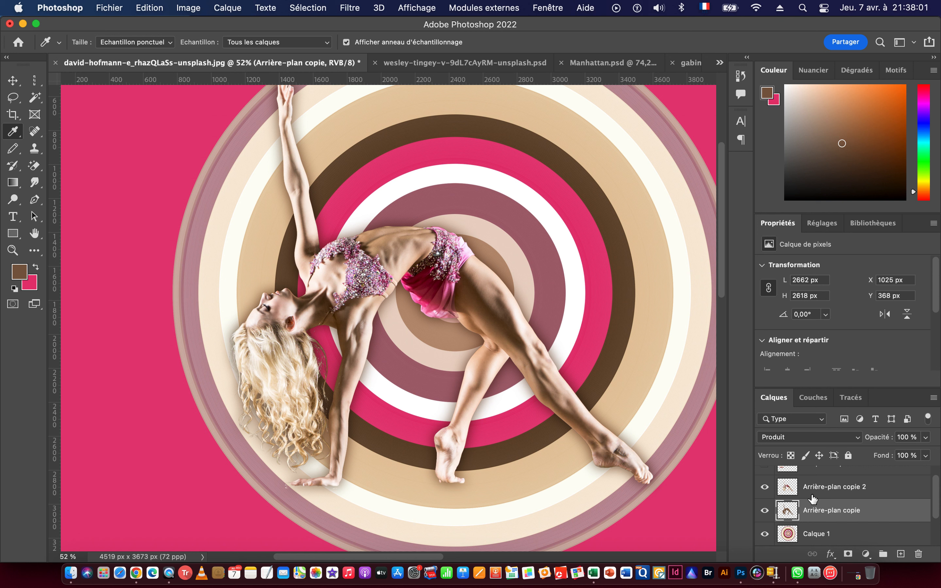
Warp the shadow layer Arrière-plan copie so it spreads outward beside the dancer's raised arm and body.
key("super+t")
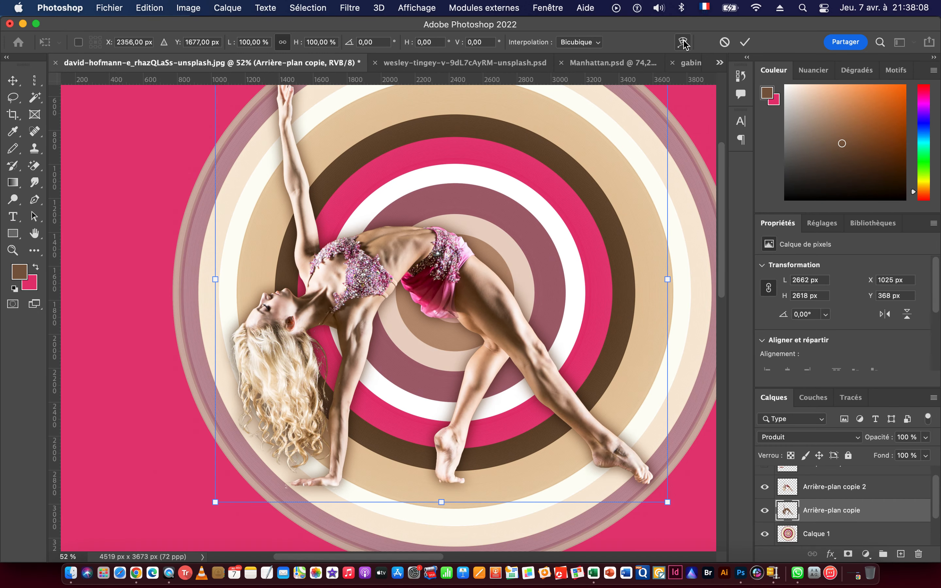
left_click(673, 46)
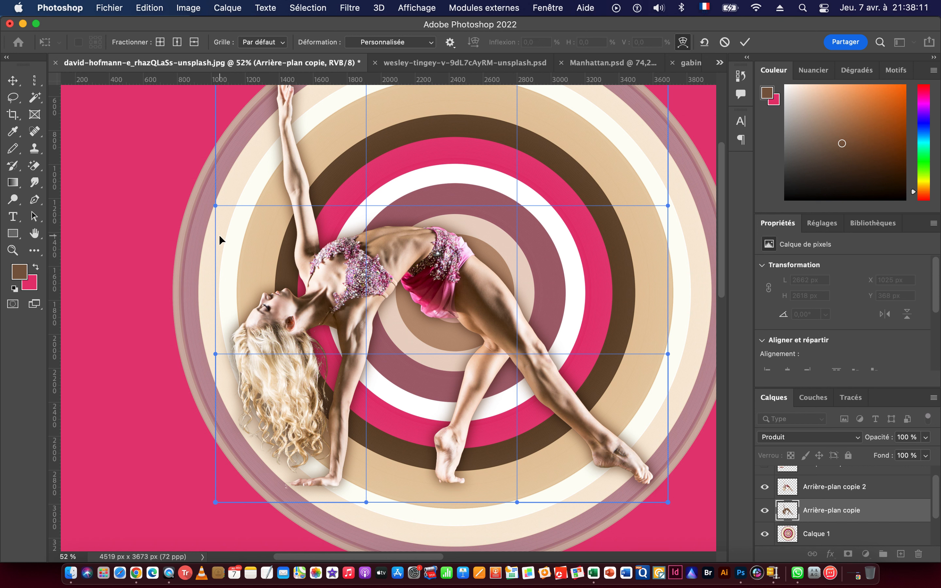
scroll(254, 233, "down", 2)
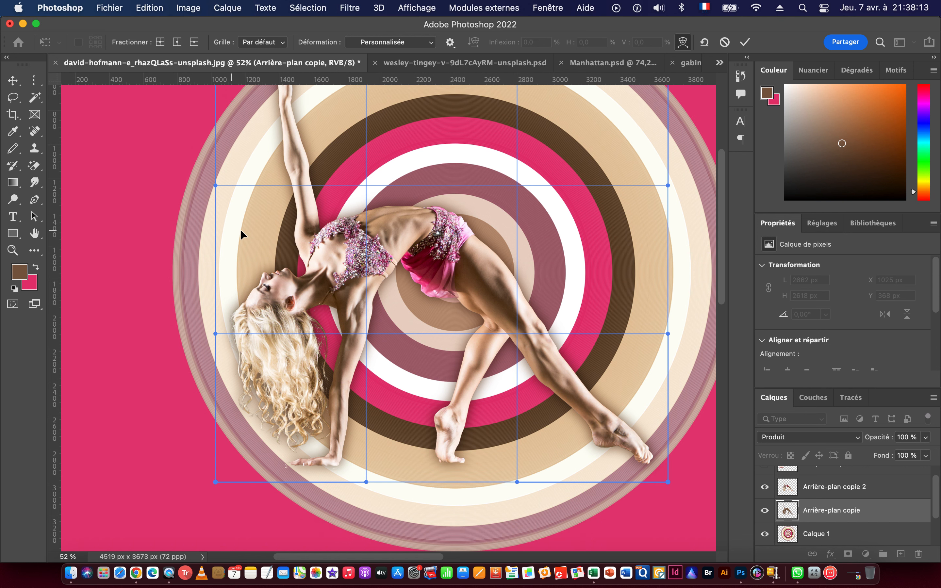
left_click_drag(227, 209, 210, 209)
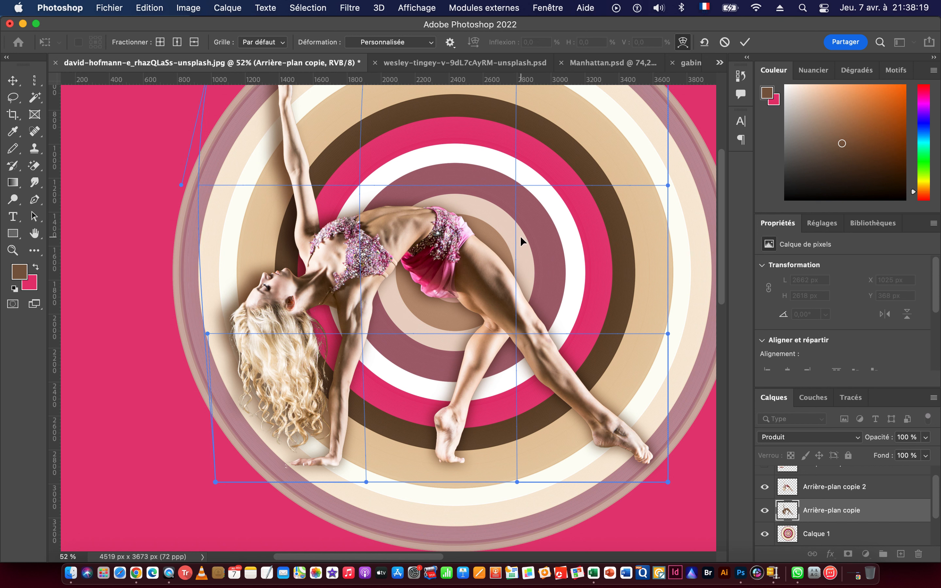
left_click_drag(562, 243, 558, 244)
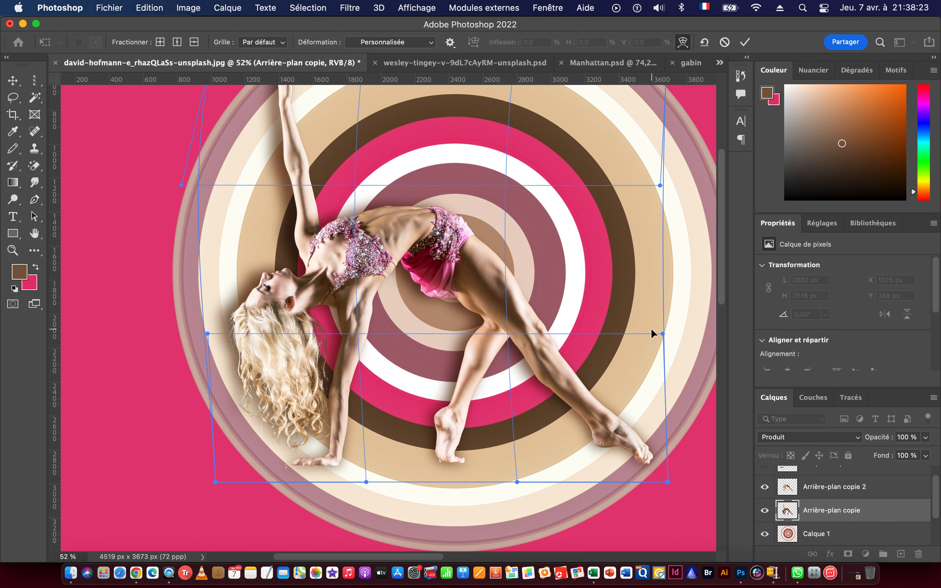
key("Return")
Add a white layer mask to the rings layer Calque 1.
key("i")
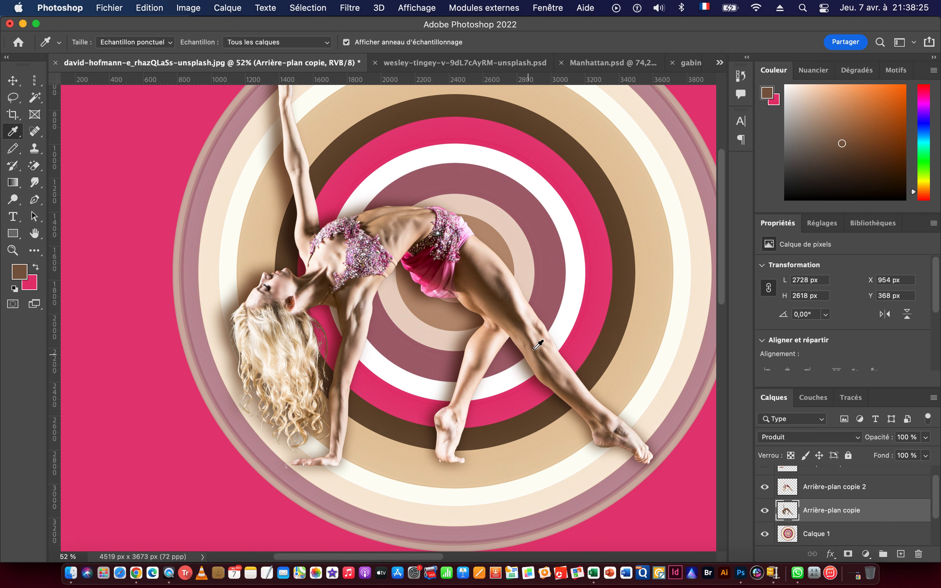
left_click_drag(535, 345, 495, 346)
key("v")
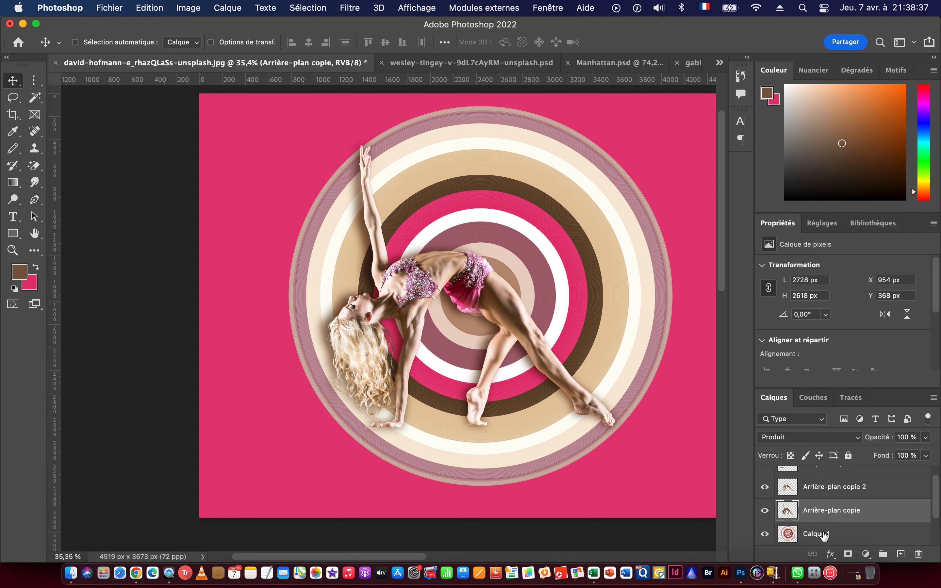
left_click(843, 538)
left_click(848, 553)
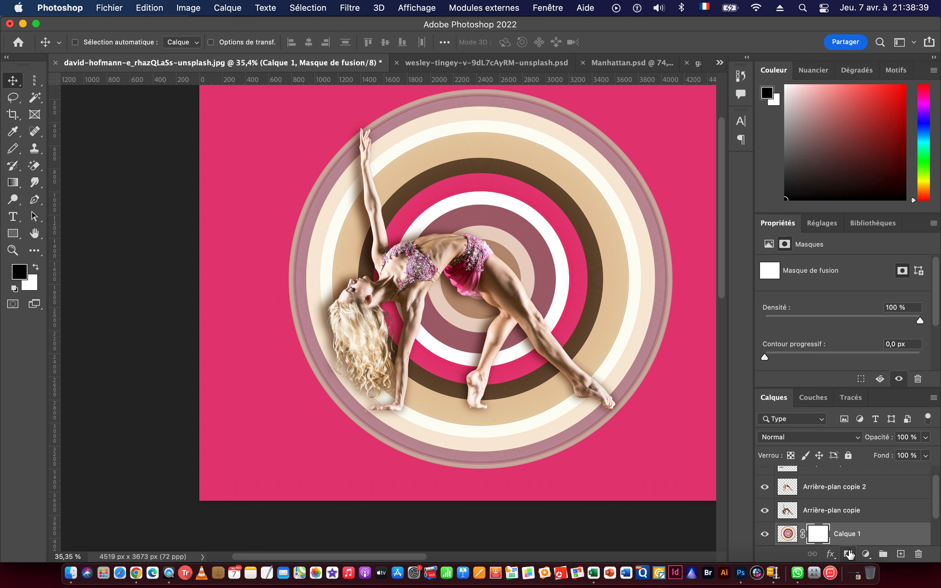
left_click_drag(461, 225, 414, 253)
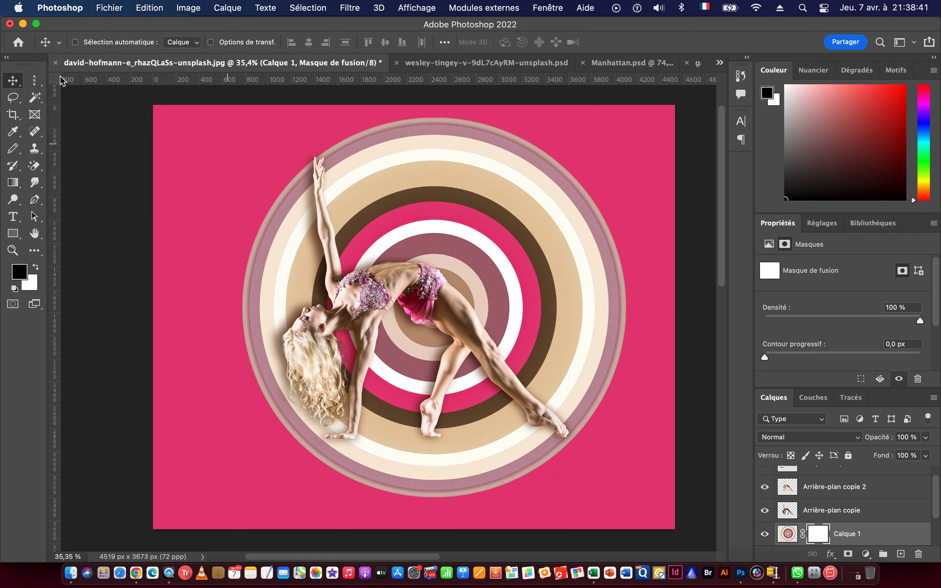
Mask out the rings above the dancer's body and outside her raised arm, using a 489 px black brush at 58 % hardness.
left_click(14, 150)
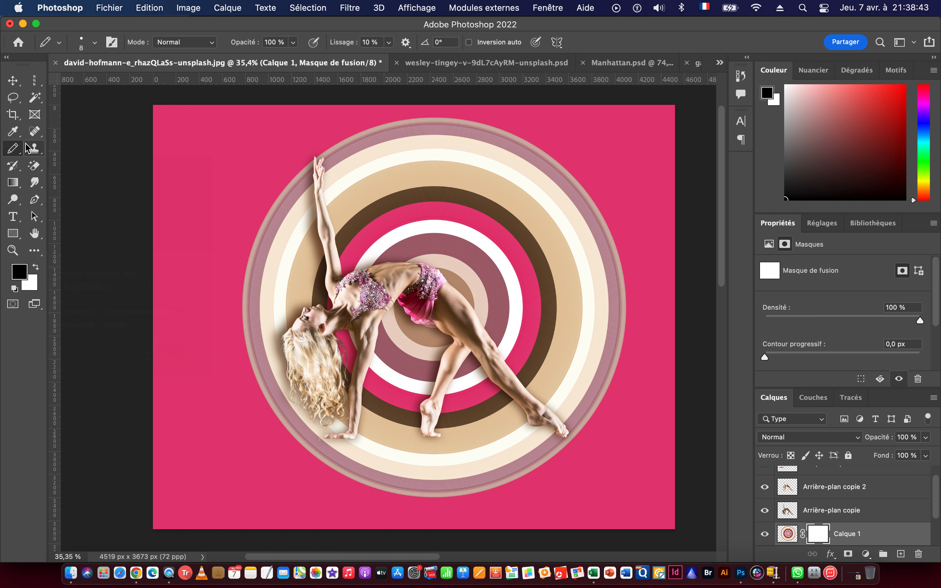
right_click(16, 151)
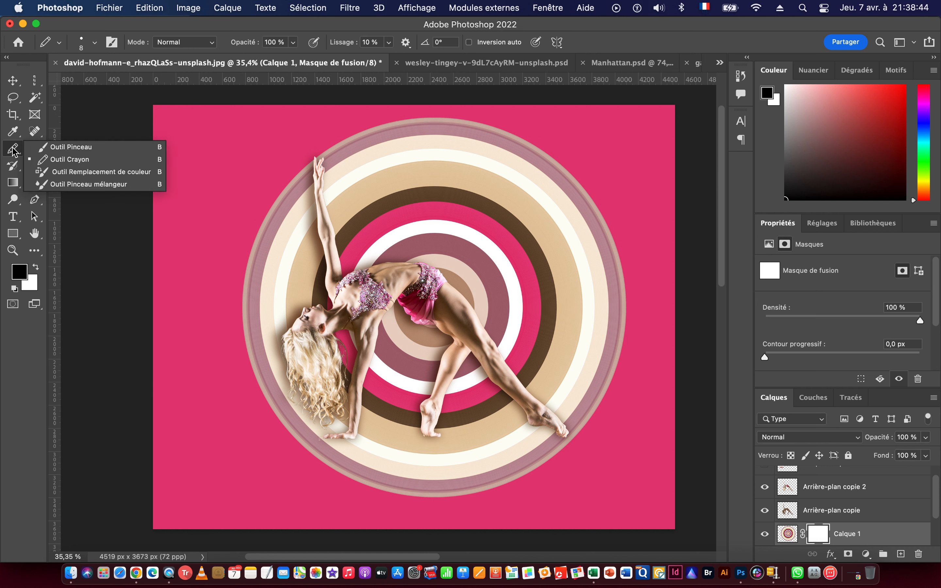
left_click(71, 150)
left_click_drag(375, 200, 404, 205)
left_click_drag(403, 241, 430, 241)
right_click(417, 222)
left_click_drag(532, 275, 544, 278)
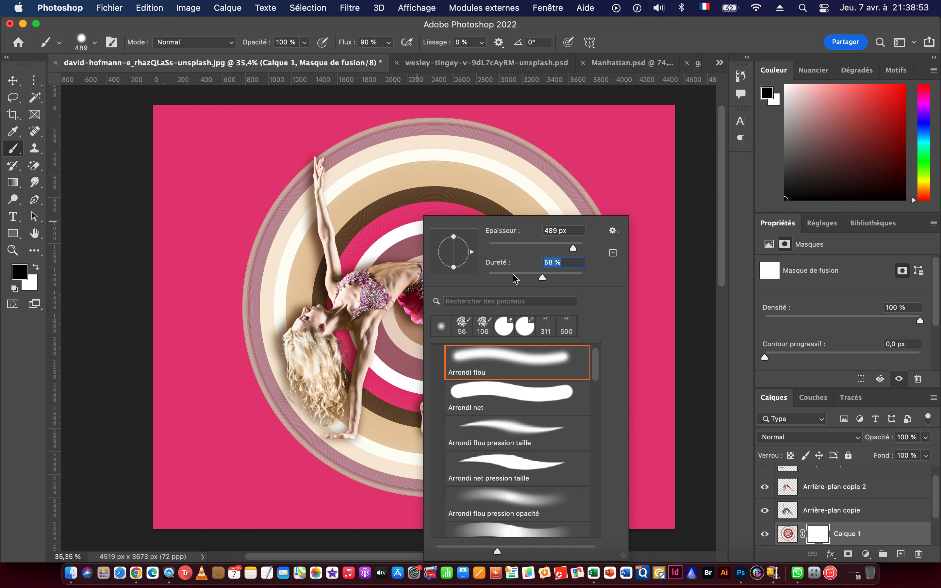
key("Return")
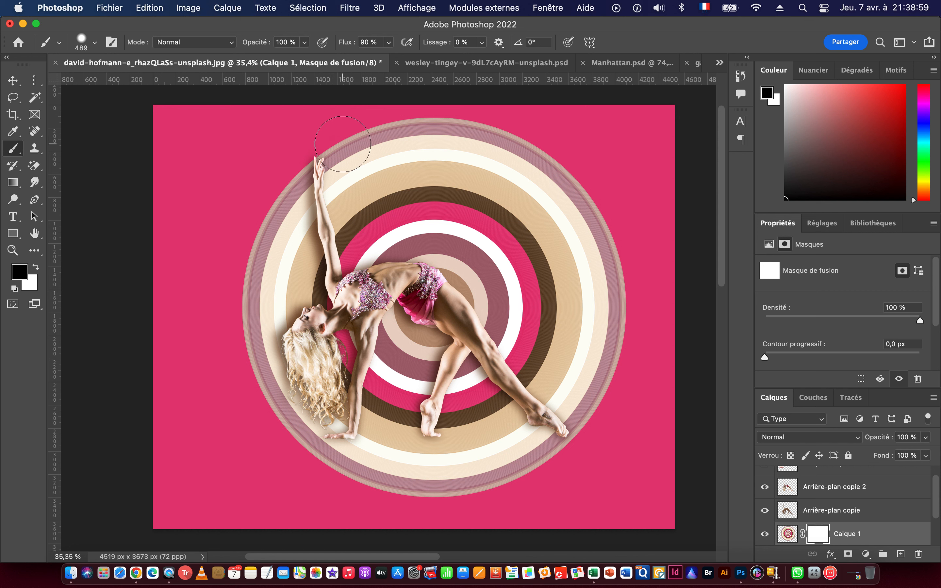
mouse_move(345, 155)
left_mouse_down()
mouse_move(361, 239)
mouse_move(373, 251)
mouse_move(453, 264)
mouse_move(412, 237)
mouse_move(393, 186)
mouse_move(418, 134)
mouse_move(542, 164)
mouse_move(552, 190)
mouse_move(482, 225)
mouse_move(505, 265)
mouse_move(512, 307)
mouse_move(482, 311)
mouse_move(494, 334)
mouse_move(545, 350)
mouse_move(541, 366)
mouse_move(600, 420)
mouse_move(601, 278)
mouse_move(584, 237)
mouse_move(552, 249)
mouse_move(577, 340)
mouse_move(544, 304)
left_mouse_up()
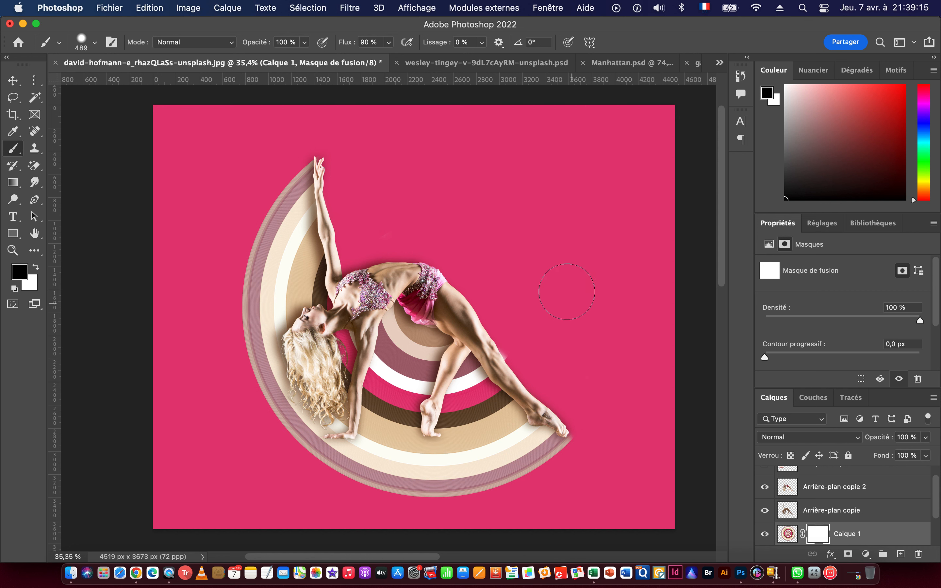
Clean up the ring remnants along the dancer's thigh on the Calque 1 mask with a 135 px black brush.
left_click(17, 84)
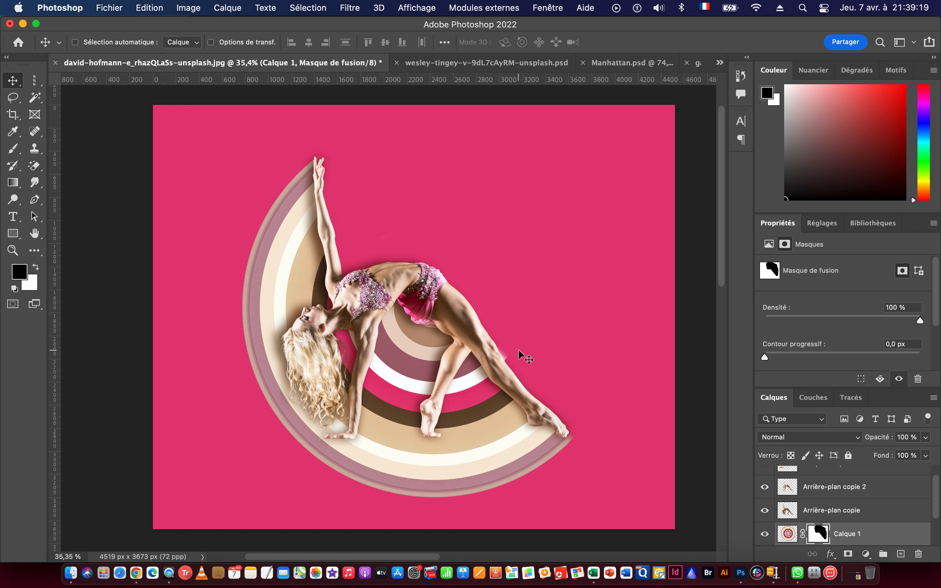
key("b")
left_click_drag(533, 353, 487, 355)
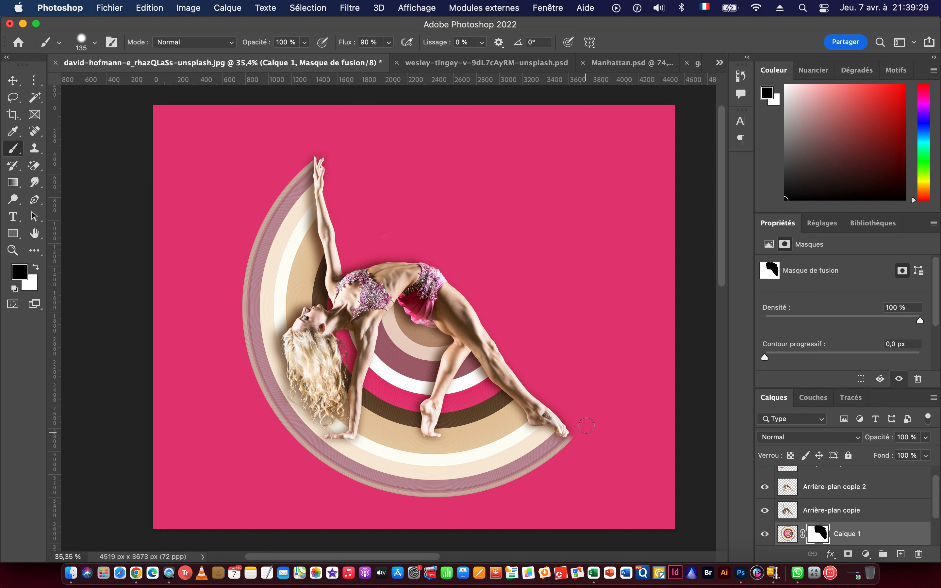
Clip the shadow layer Arrière-plan copie to the masked rings layer Calque 1.
left_click_drag(379, 255, 470, 267)
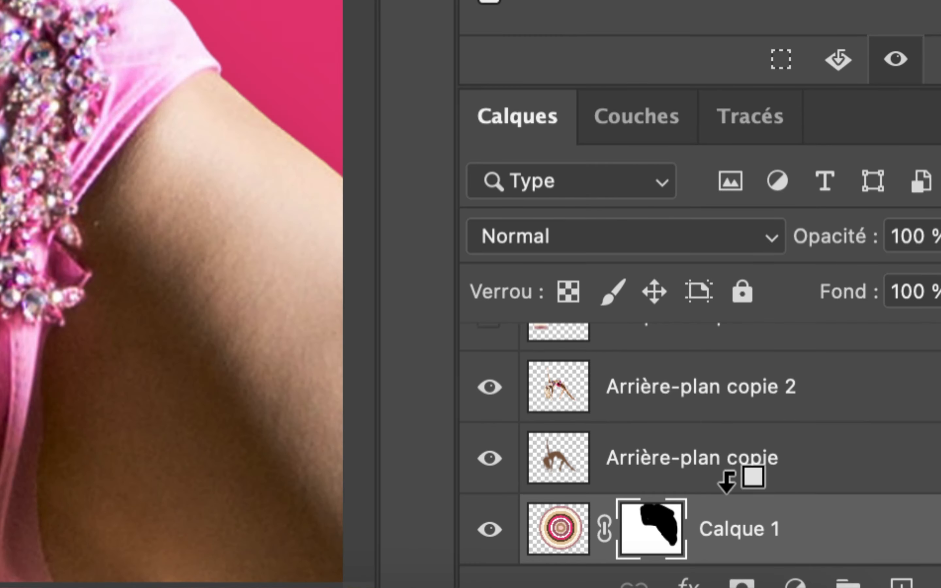
left_click(739, 489, "alt")
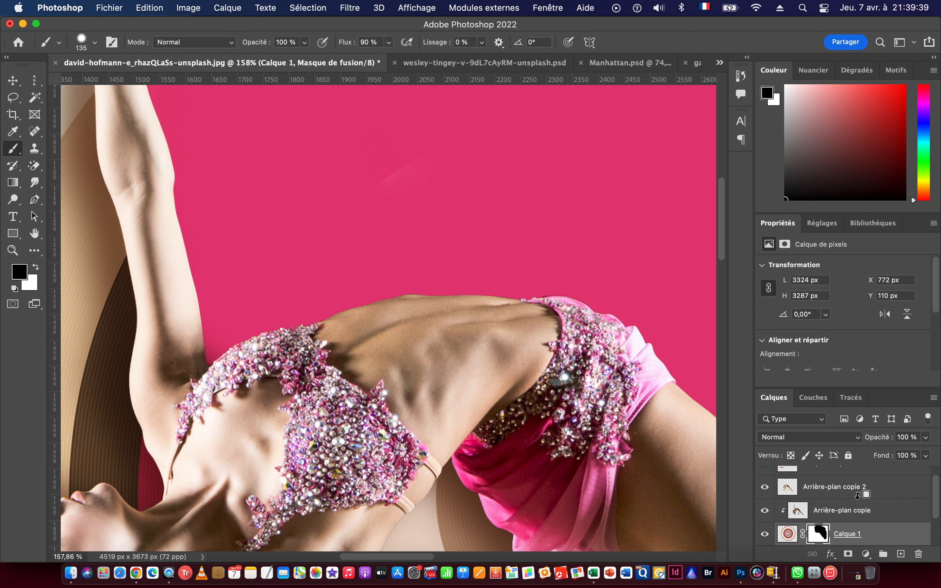
left_click(847, 522, "alt")
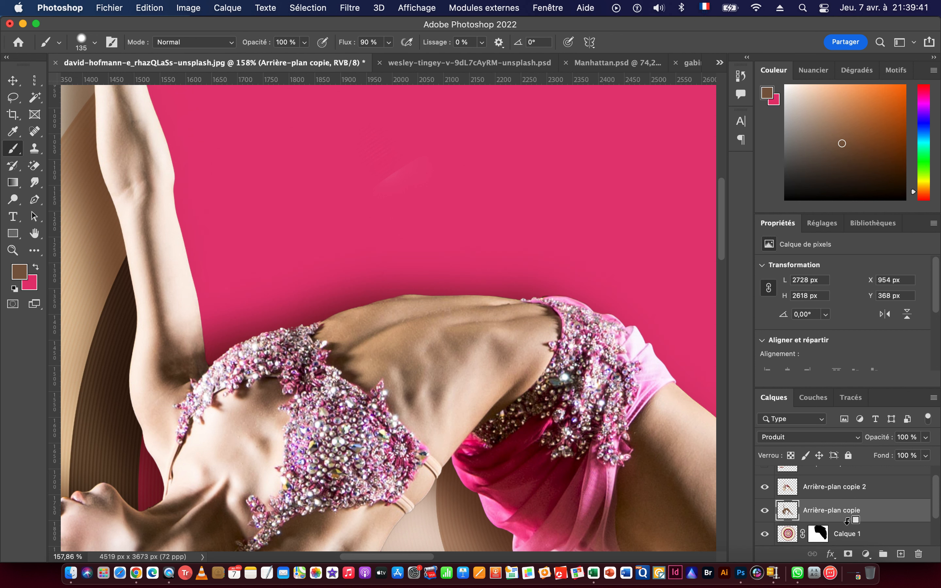
left_click(846, 522, "alt")
Hide the pink layer Calque 2 and show the original photo layer Arrière-plan beneath the rings.
left_click_drag(540, 363, 457, 362)
left_click_drag(523, 364, 479, 237)
left_click_drag(568, 320, 524, 317)
left_click_drag(545, 282, 590, 284)
scroll(853, 514, "down", 3)
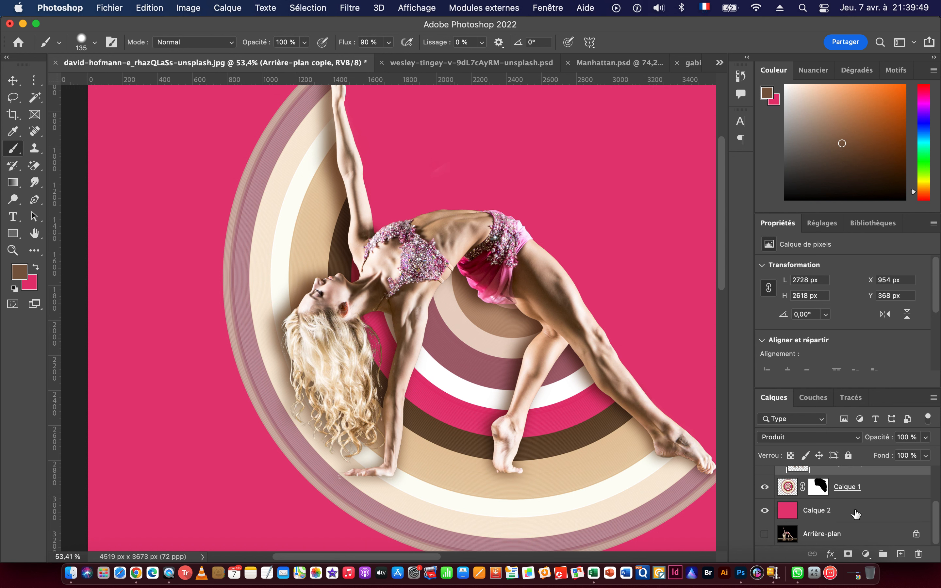
left_click(766, 535, "alt")
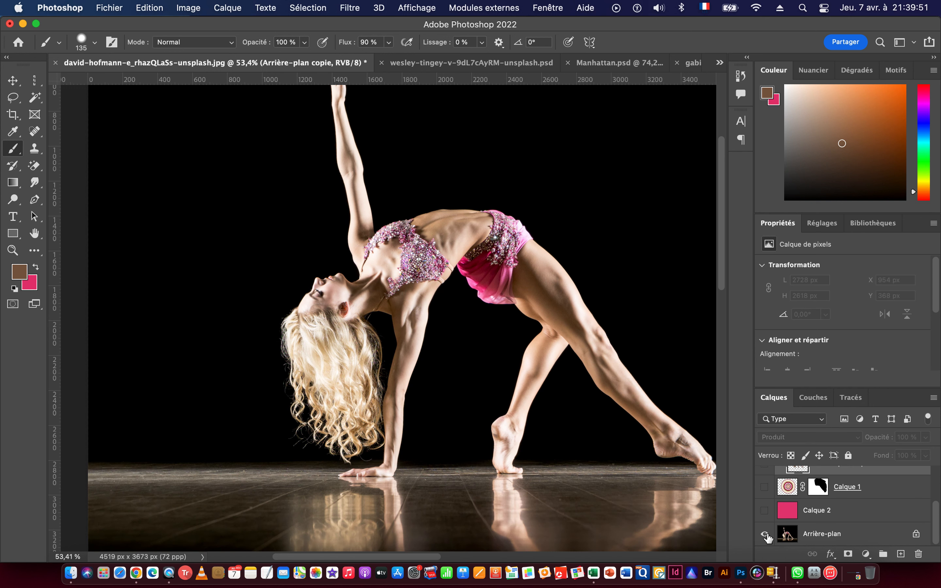
left_click(766, 538, "alt")
left_click(766, 537, "alt")
left_click(766, 537, "alt")
left_click(765, 510)
left_click(765, 535)
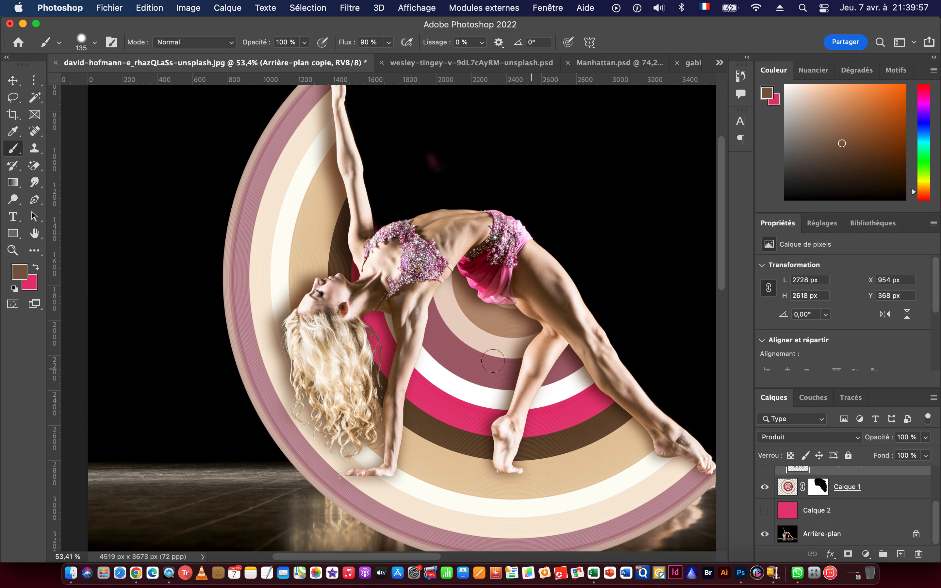
Fill the Calque 1 layer mask with white to bring back the full set of concentric rings.
left_click_drag(562, 408, 521, 406)
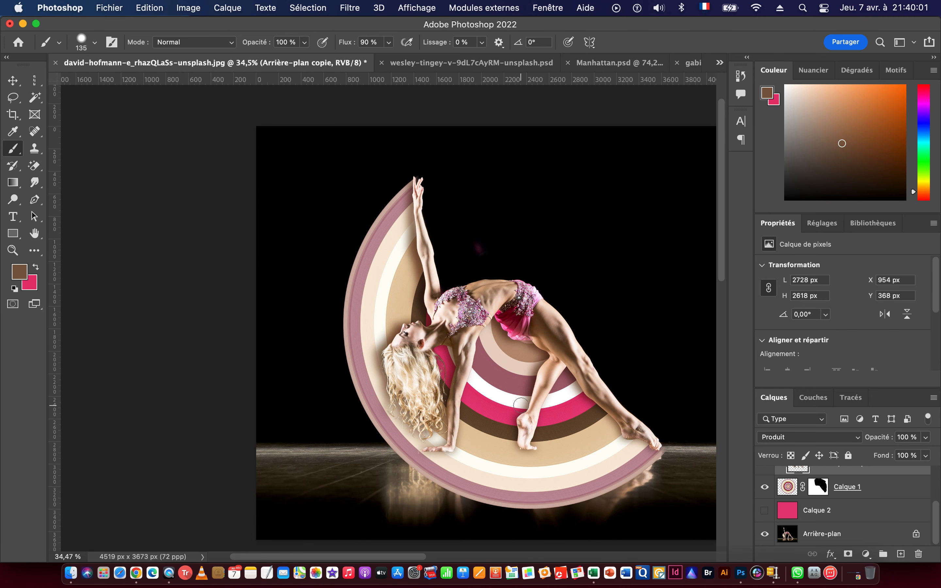
left_click(818, 488)
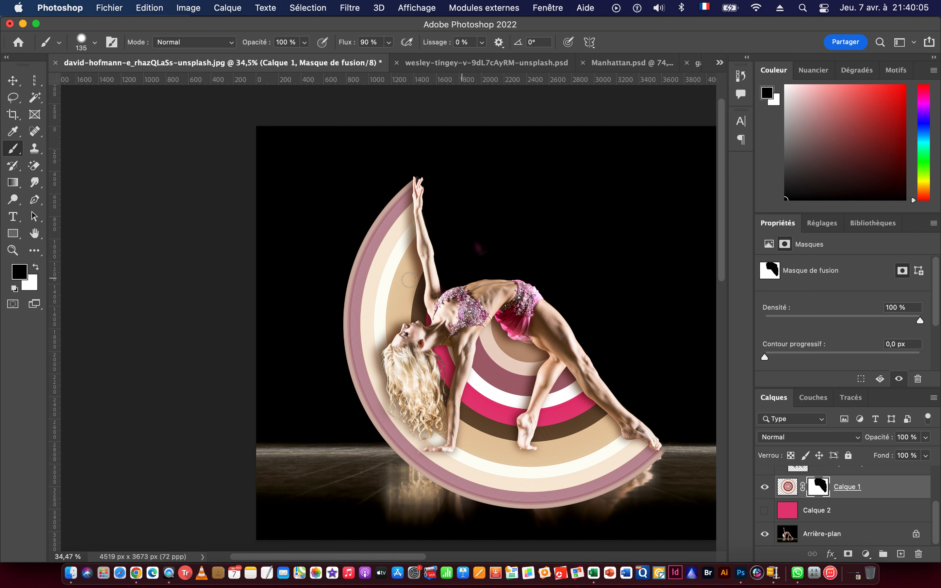
left_click_drag(477, 327, 380, 313)
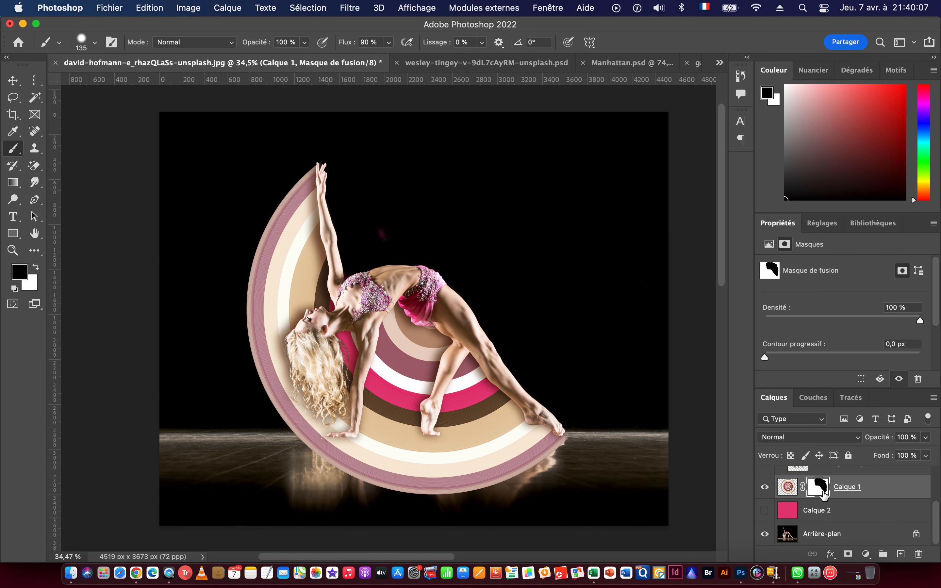
key("super+BackSpace")
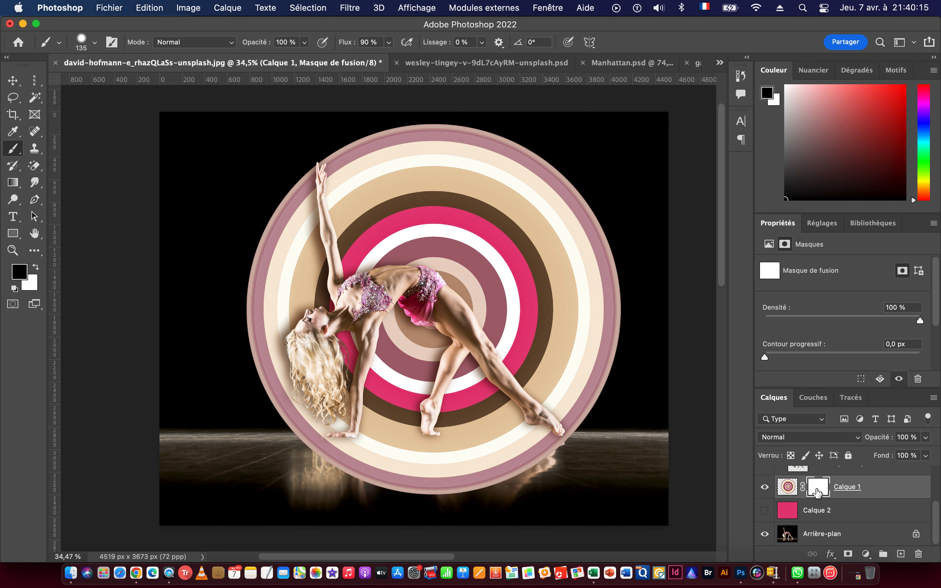
Mask out the rings outside the dancer's raised arm and around her head and hair with a 252 px black brush.
left_click_drag(253, 292, 290, 292)
mouse_move(306, 160)
left_mouse_down()
mouse_move(332, 306)
mouse_move(313, 311)
mouse_move(306, 299)
mouse_move(285, 189)
mouse_move(269, 257)
mouse_move(274, 335)
mouse_move(258, 284)
mouse_move(260, 239)
mouse_move(256, 328)
mouse_move(286, 390)
mouse_move(252, 312)
mouse_move(298, 386)
mouse_move(284, 262)
left_mouse_up()
mouse_move(337, 327)
left_mouse_down()
mouse_move(343, 409)
mouse_move(328, 436)
mouse_move(279, 378)
mouse_move(248, 371)
mouse_move(276, 402)
mouse_move(245, 330)
mouse_move(321, 439)
mouse_move(396, 477)
mouse_move(374, 466)
mouse_move(383, 474)
mouse_move(419, 477)
mouse_move(304, 436)
mouse_move(266, 409)
left_mouse_up()
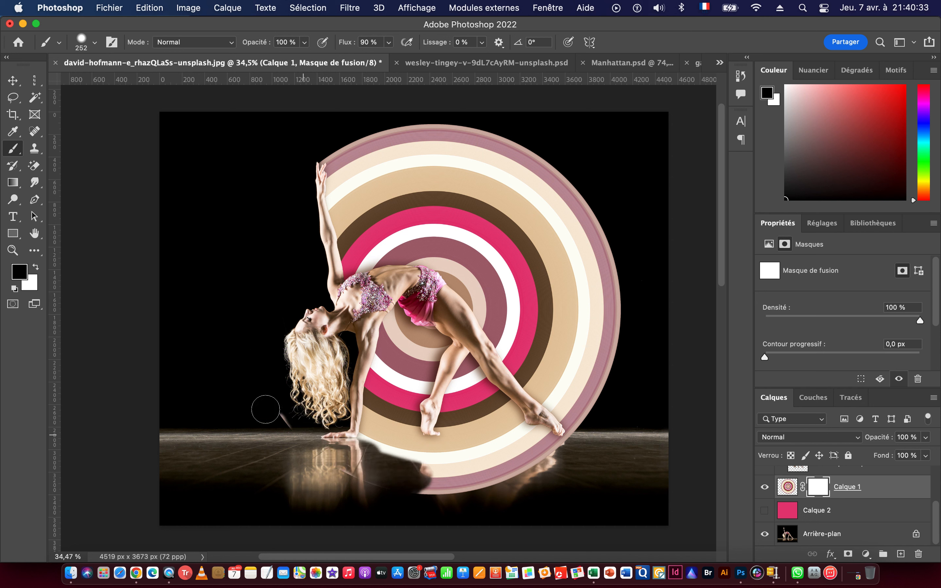
Mask out the rings beneath the dancer's body and between her supporting arm and legs with a 360 px black brush.
left_click_drag(395, 410, 412, 420)
mouse_move(399, 338)
left_mouse_down()
mouse_move(420, 319)
mouse_move(389, 311)
mouse_move(373, 334)
mouse_move(370, 410)
mouse_move(370, 389)
left_mouse_up()
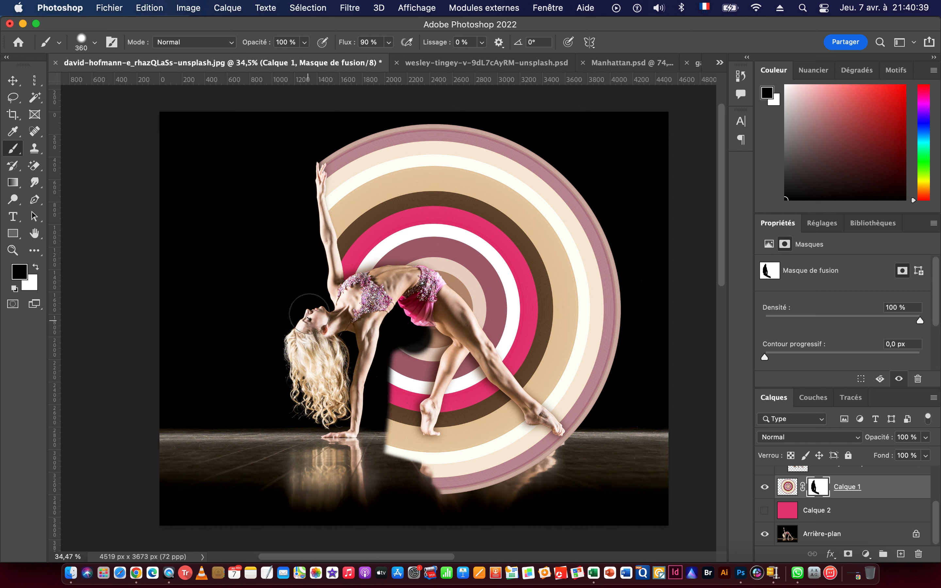
mouse_move(484, 472)
left_mouse_down()
mouse_move(405, 443)
mouse_move(432, 420)
mouse_move(440, 344)
mouse_move(388, 370)
mouse_move(393, 421)
mouse_move(427, 325)
mouse_move(436, 350)
mouse_move(544, 447)
mouse_move(466, 492)
mouse_move(427, 488)
mouse_move(484, 456)
mouse_move(454, 411)
left_mouse_up()
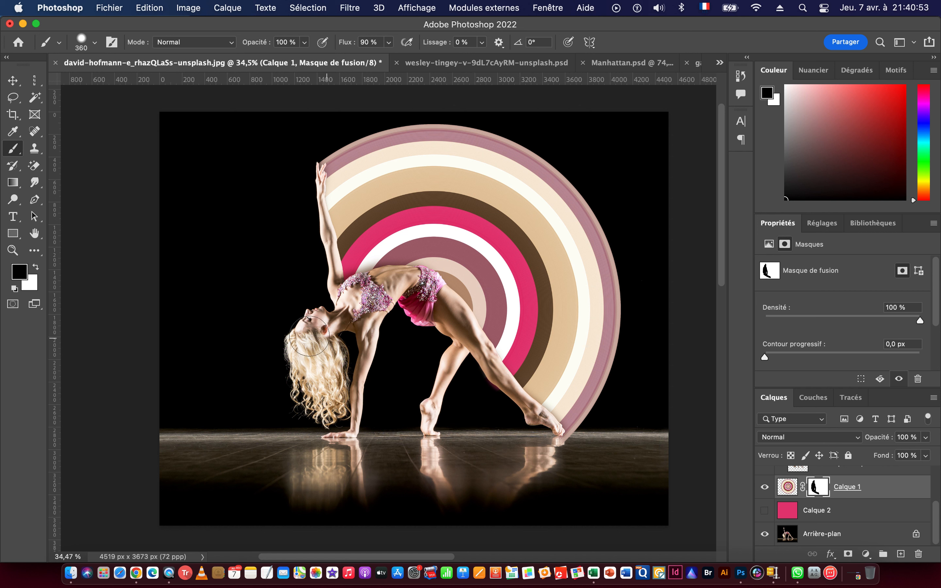
left_click_drag(296, 329, 313, 320)
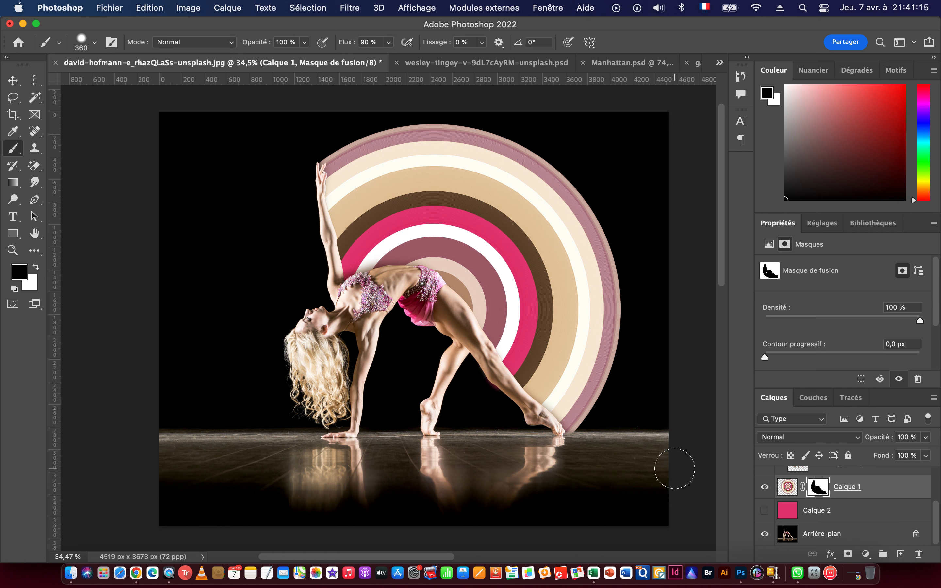
View the Calque 1 layer mask on its own, and invert it back and forth to compare the rings above and below the dancer.
left_click(815, 492, "alt")
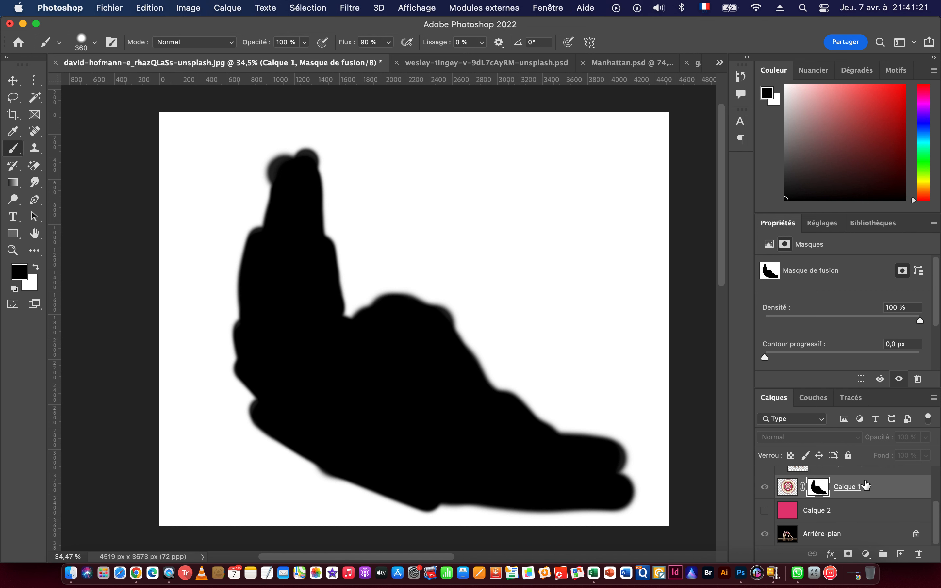
left_click(816, 491, "alt")
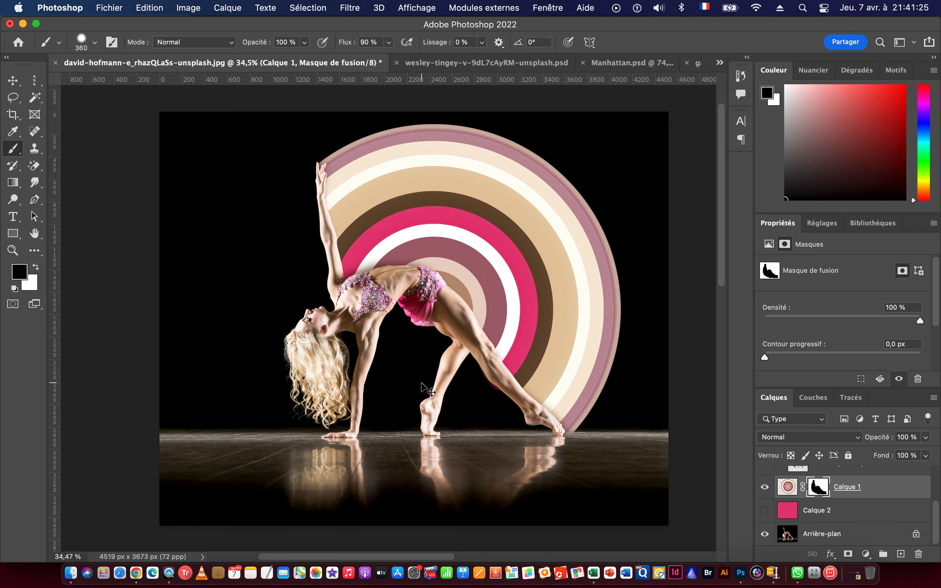
key("super+i")
key("super+i")
key("super+i")
key("super+i")
key("super+i")
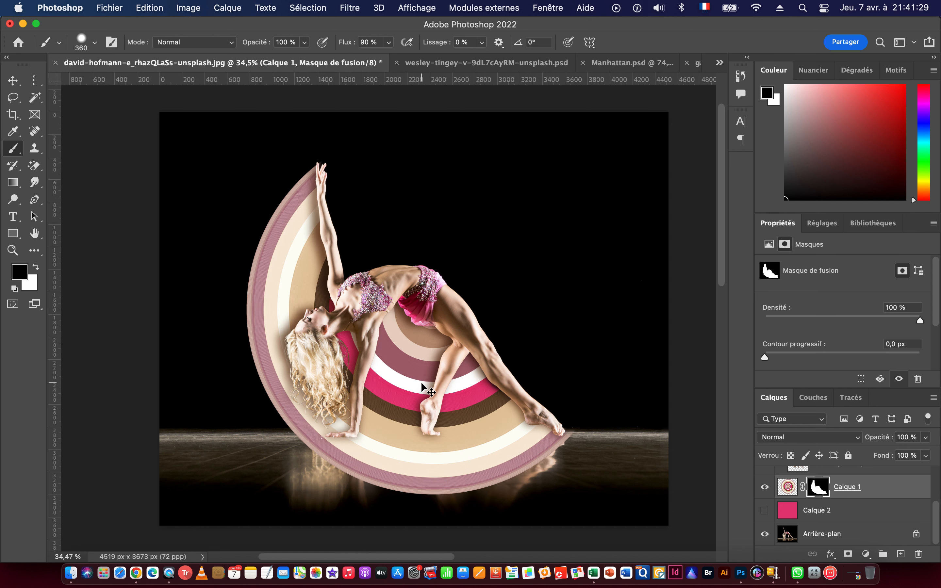
key("super+i")
key("super+i")
key("super+i")
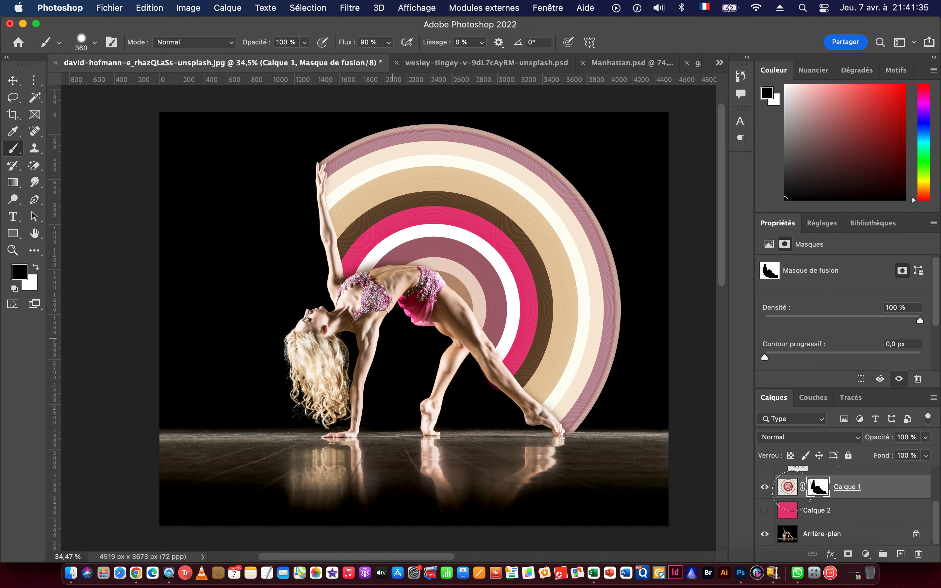
Show the pink layer Calque 2 behind the rings and invert the Calque 1 mask to place the rings beneath the dancer.
left_click(765, 511)
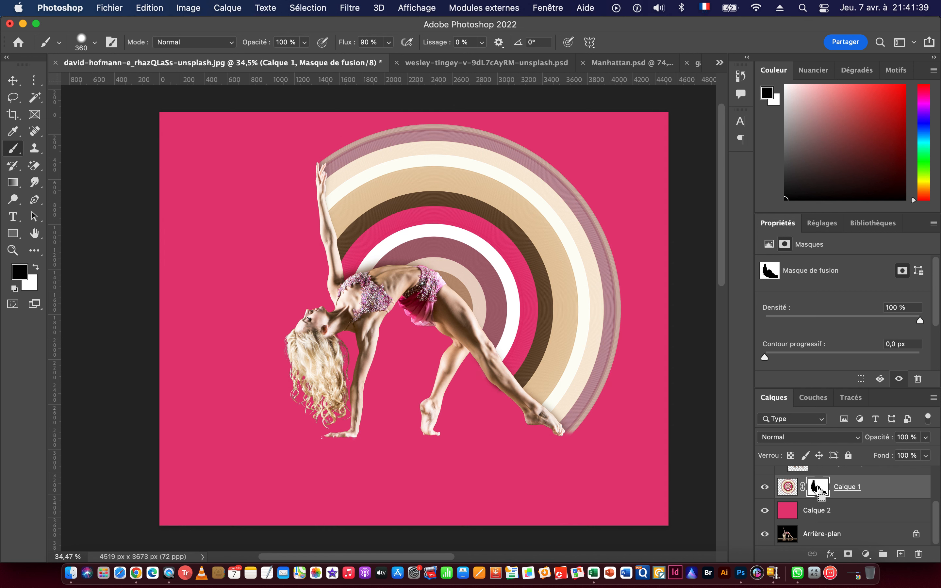
key("super+i")
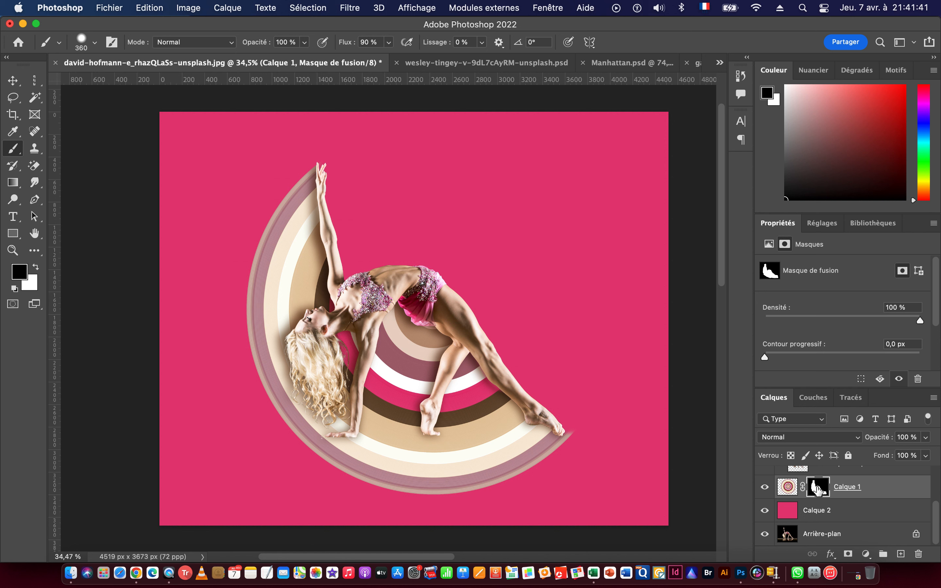